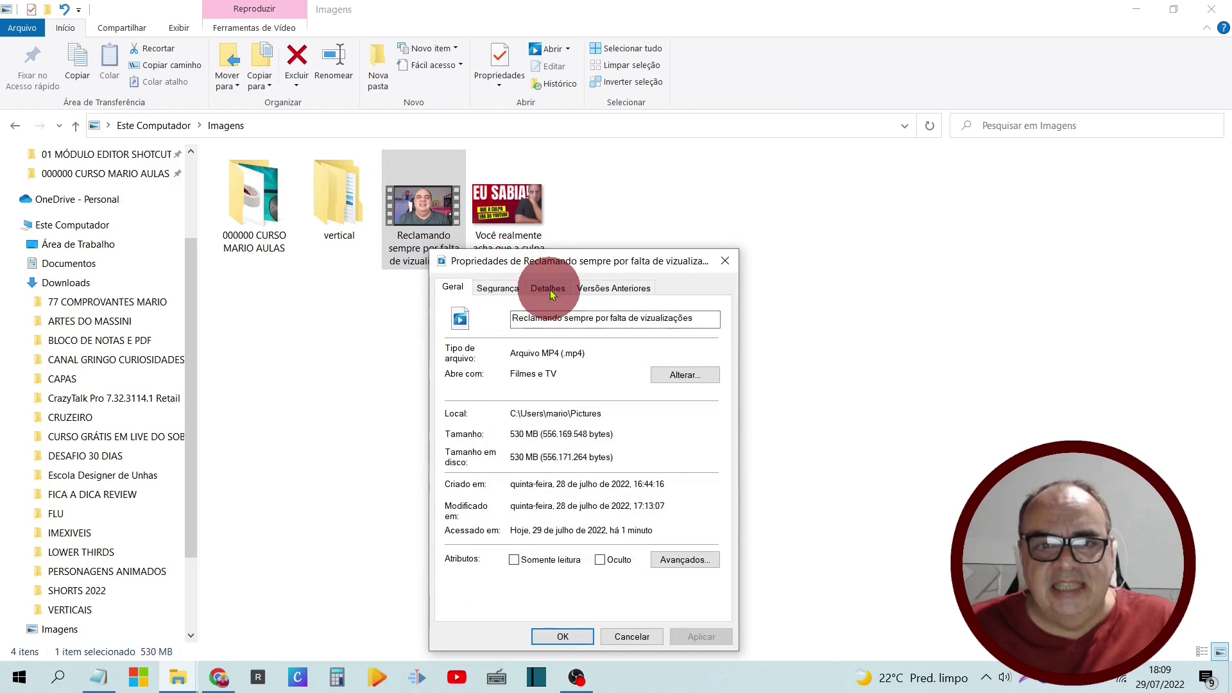
Step: Set the video file's title and subtitle properties to "Você Pensa isso mesmo do Youtube?! Você pode estar ERRADO!"
{"action": "left_click", "coordinate": [584, 345]}
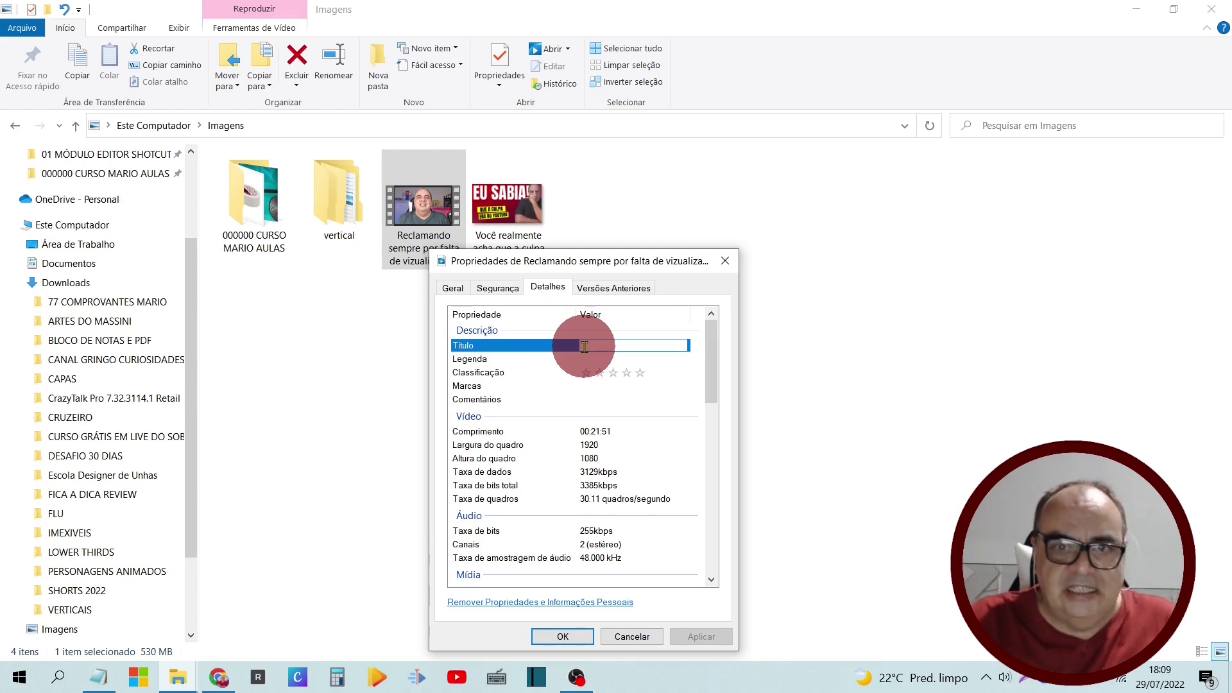
{"action": "type", "text": "Você pode estar ERRADO!"}
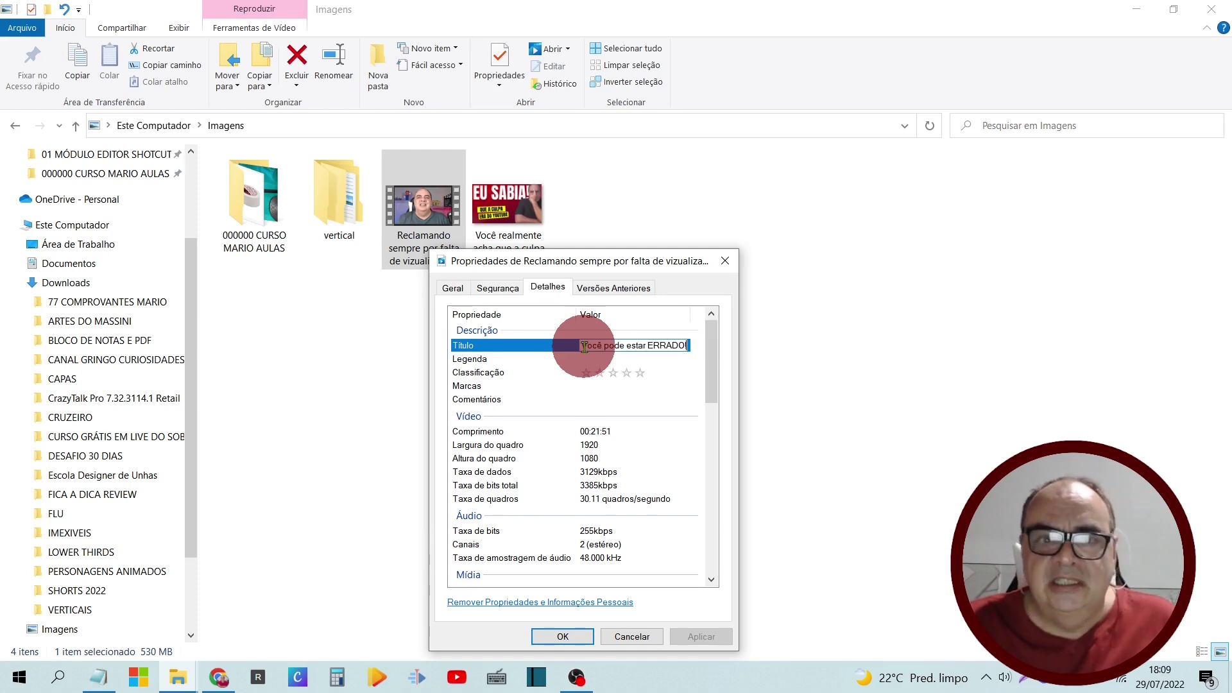
{"action": "key", "text": "ctrl+v"}
{"action": "left_click", "coordinate": [589, 357]}
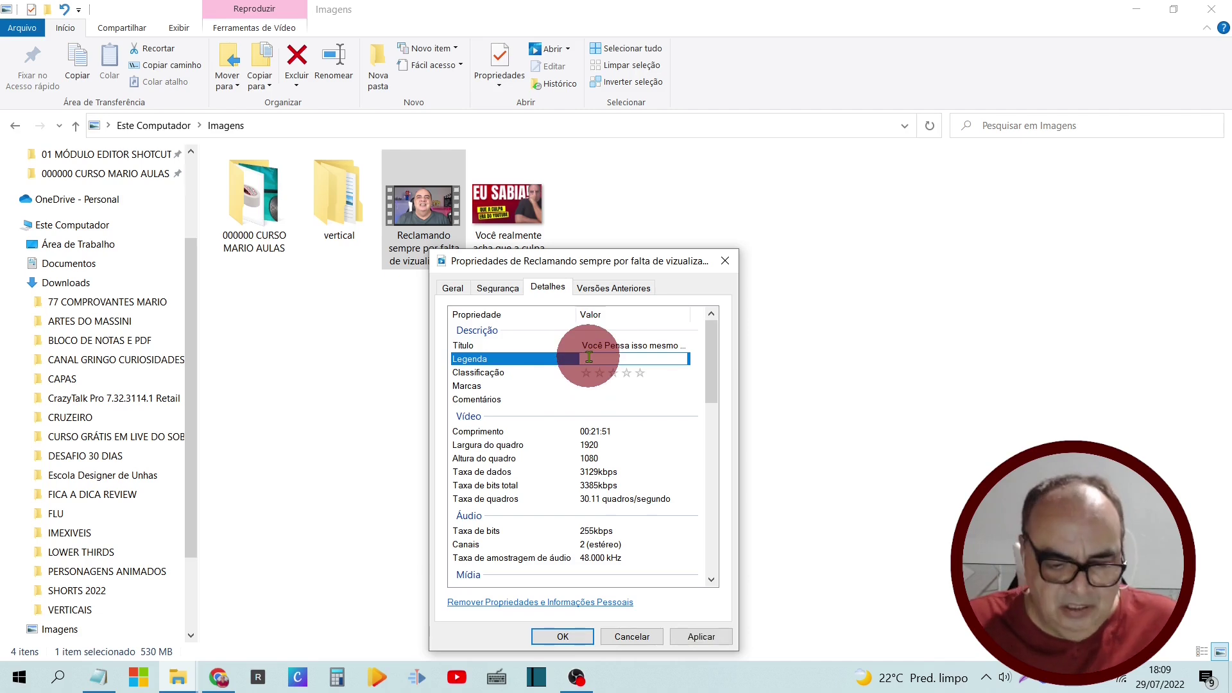
{"action": "type", "text": "Você pode estar ERRADO!"}
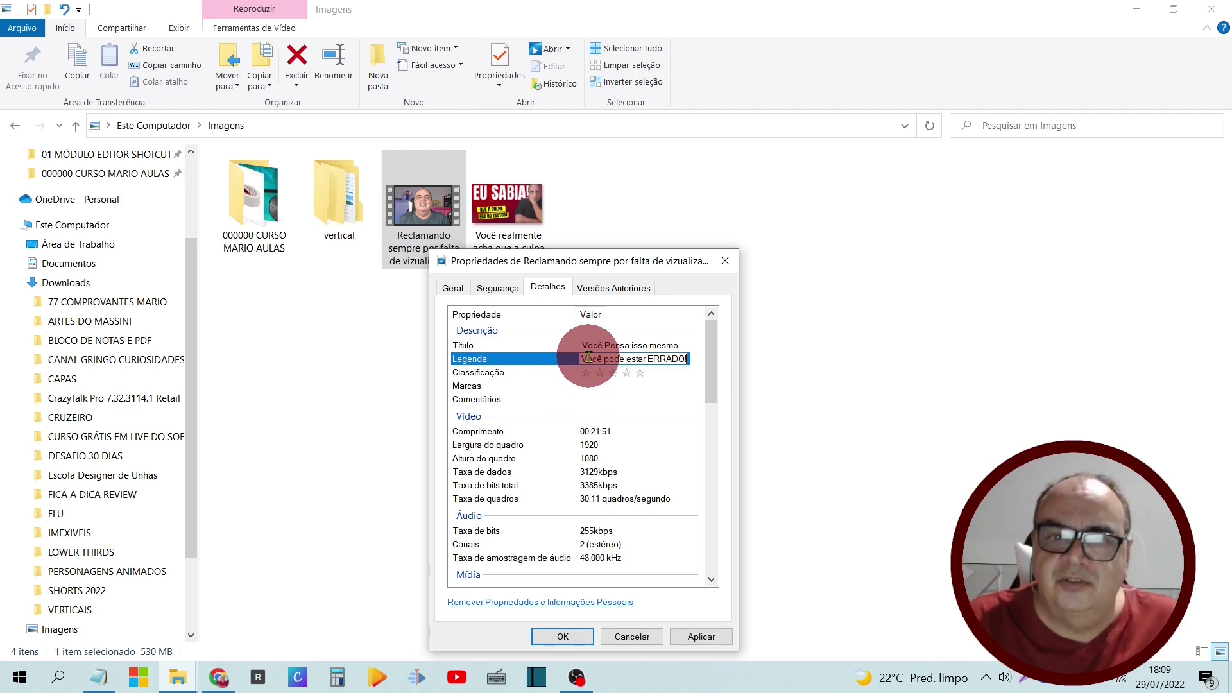
{"action": "key", "text": "ctrl+v"}
Step: Copy the whole keyword list from the Notepad notes into the video file's comments property
{"action": "left_click", "coordinate": [645, 378]}
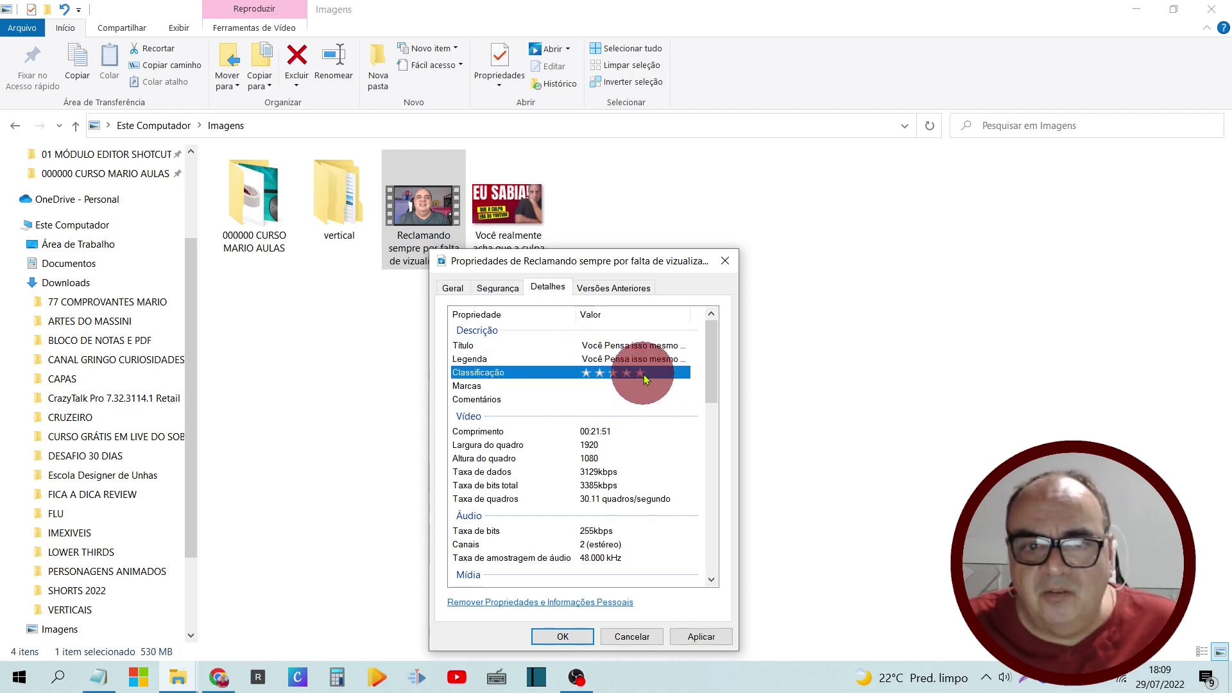
{"action": "left_click", "coordinate": [595, 400]}
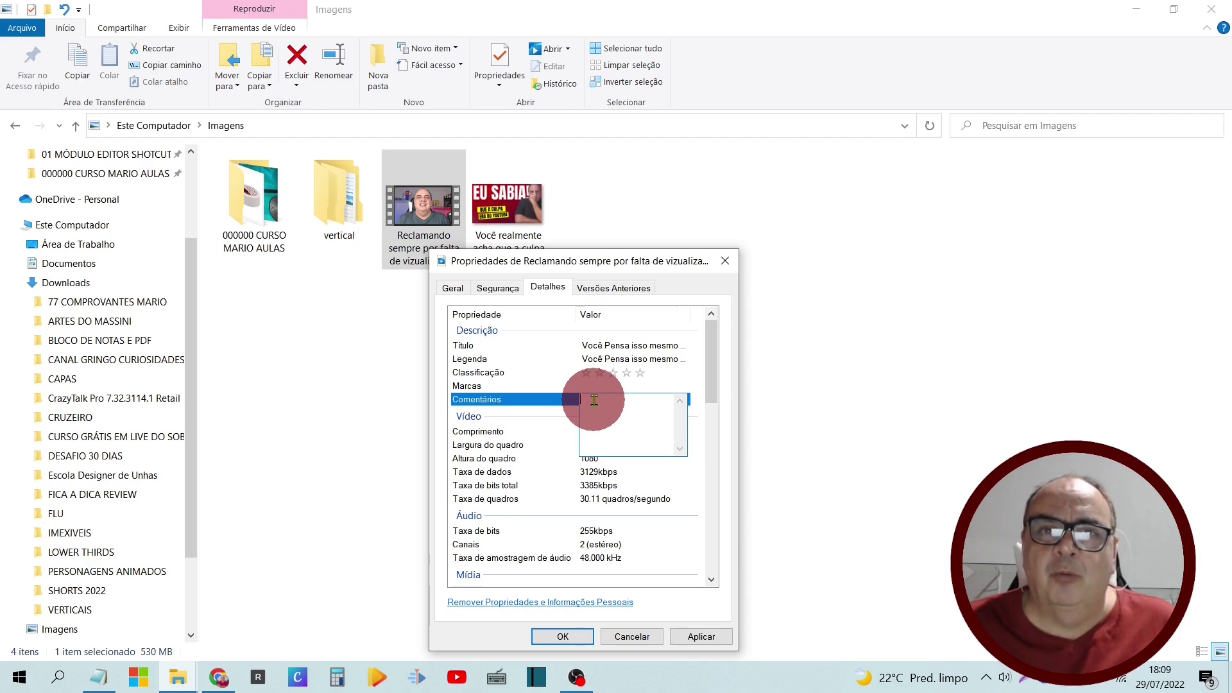
{"action": "left_click", "coordinate": [98, 677]}
{"action": "key", "text": "ctrl+a"}
{"action": "key", "text": "ctrl+c"}
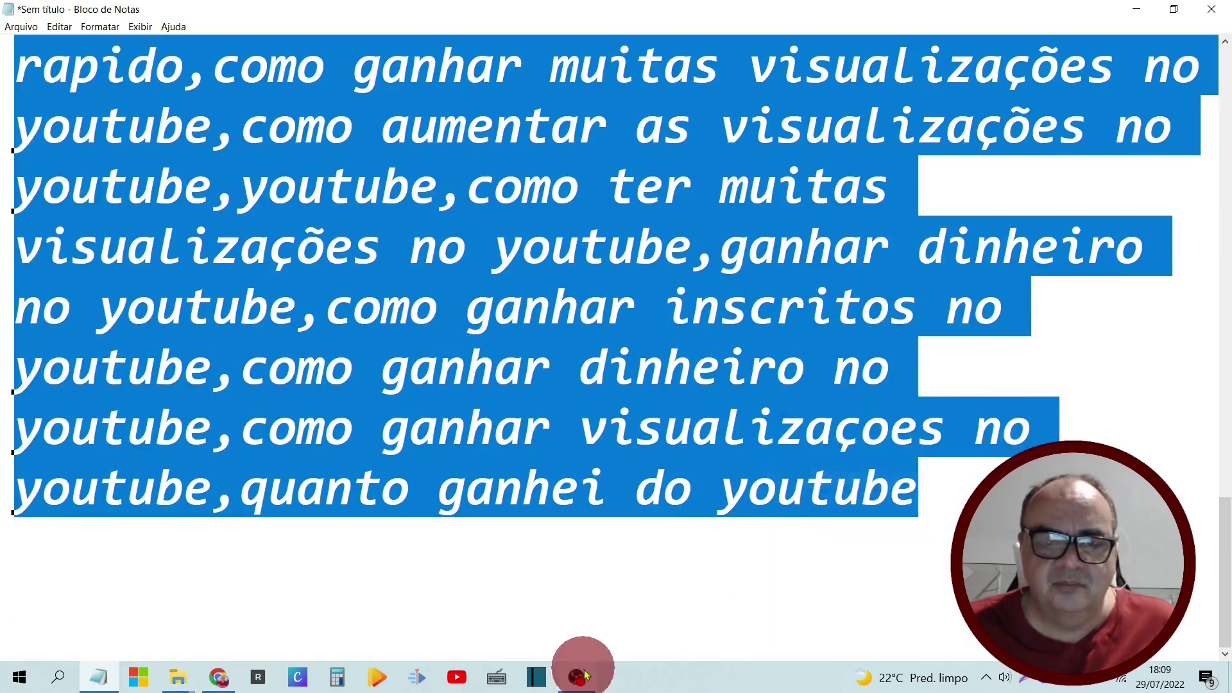
{"action": "key", "text": "alt+Tab"}
{"action": "key", "text": "ctrl+v"}
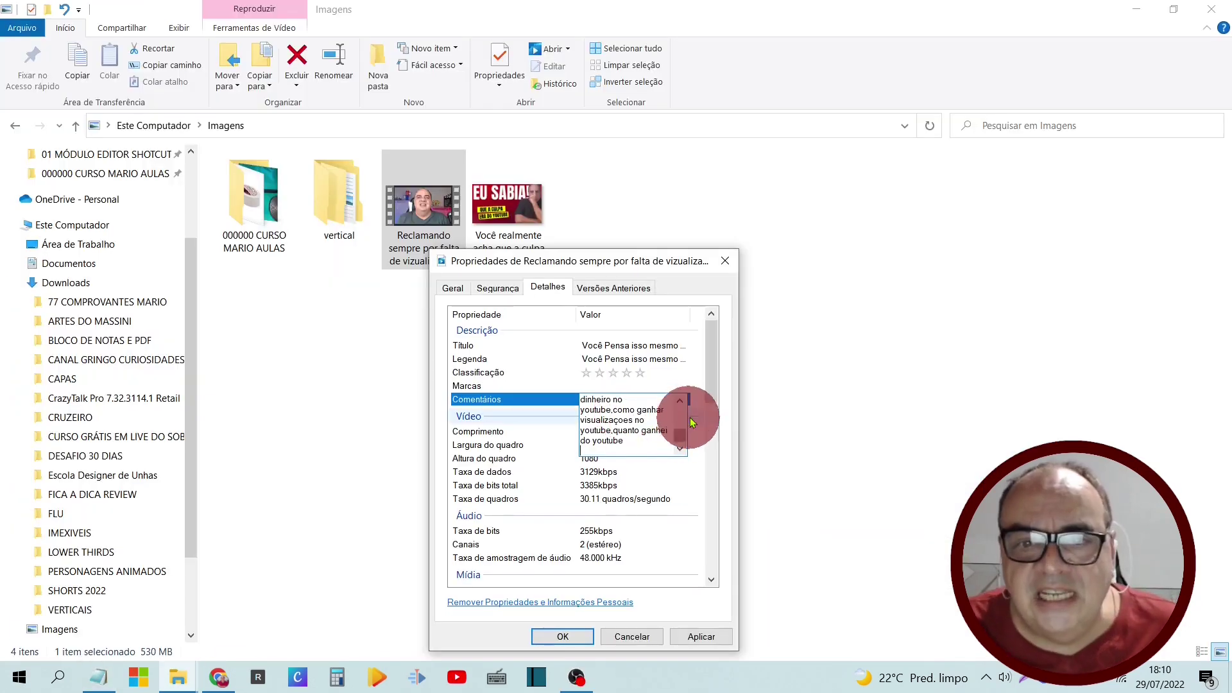
{"action": "left_click", "coordinate": [761, 404]}
{"action": "key", "text": "alt+Tab"}
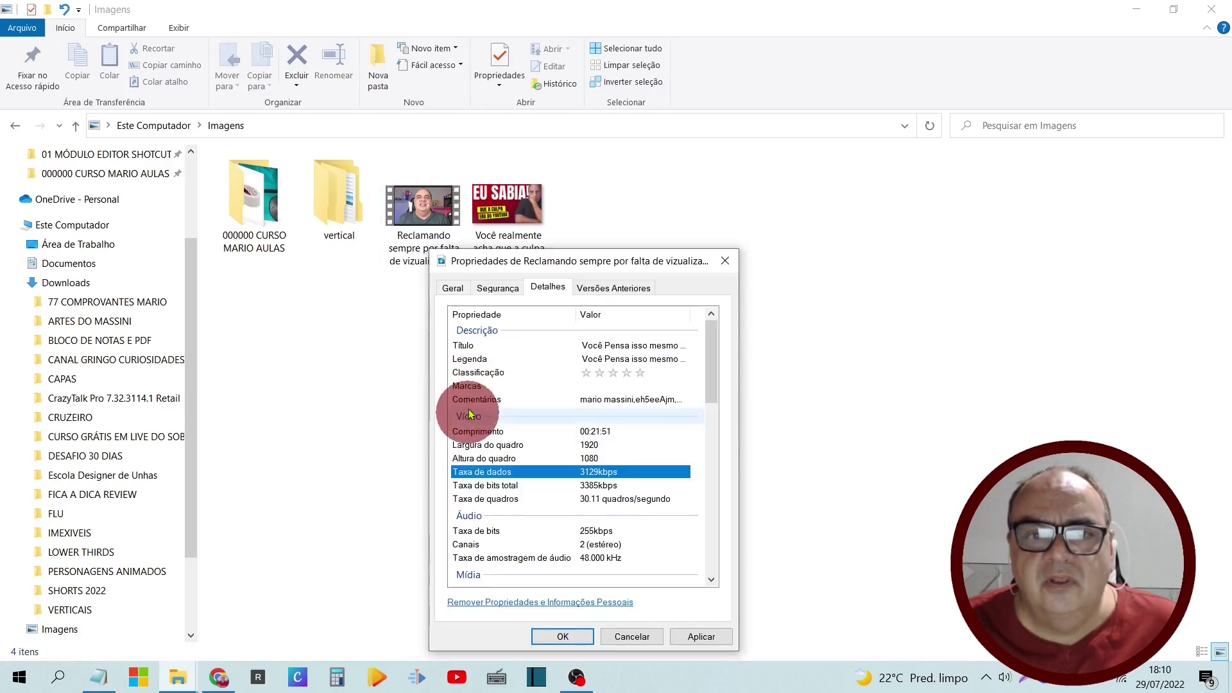
Step: Rate the video file five stars and apply the edited properties
{"action": "left_click", "coordinate": [639, 372]}
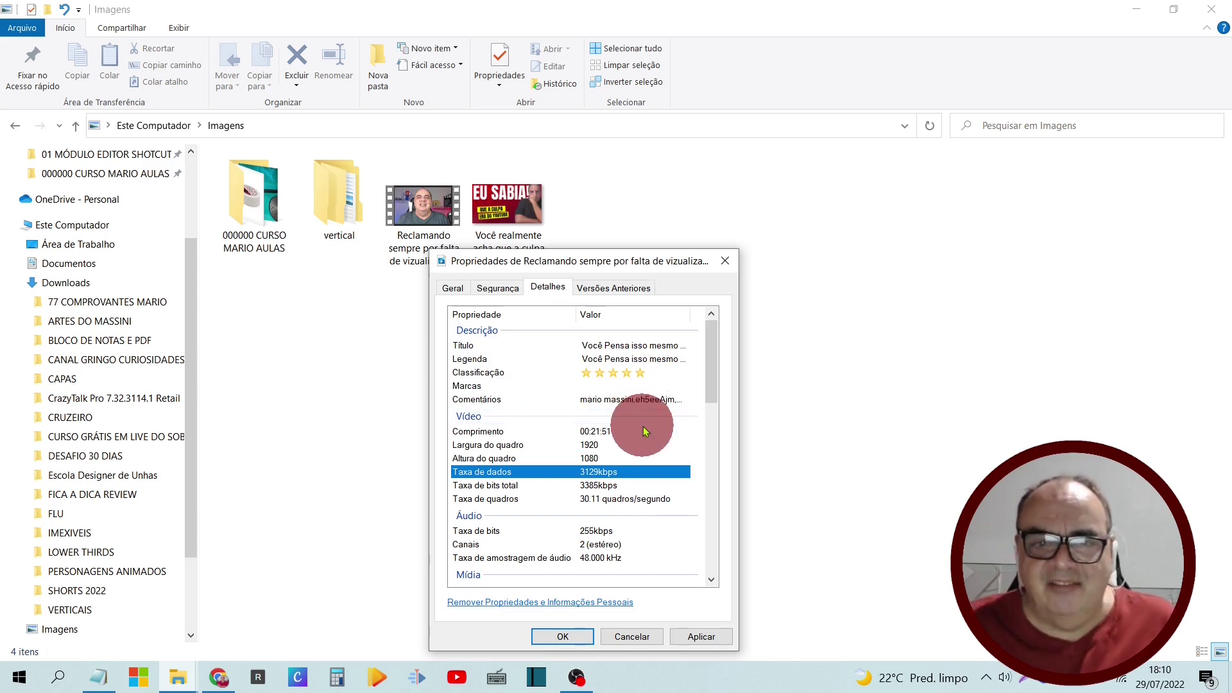
{"action": "left_click", "coordinate": [710, 642]}
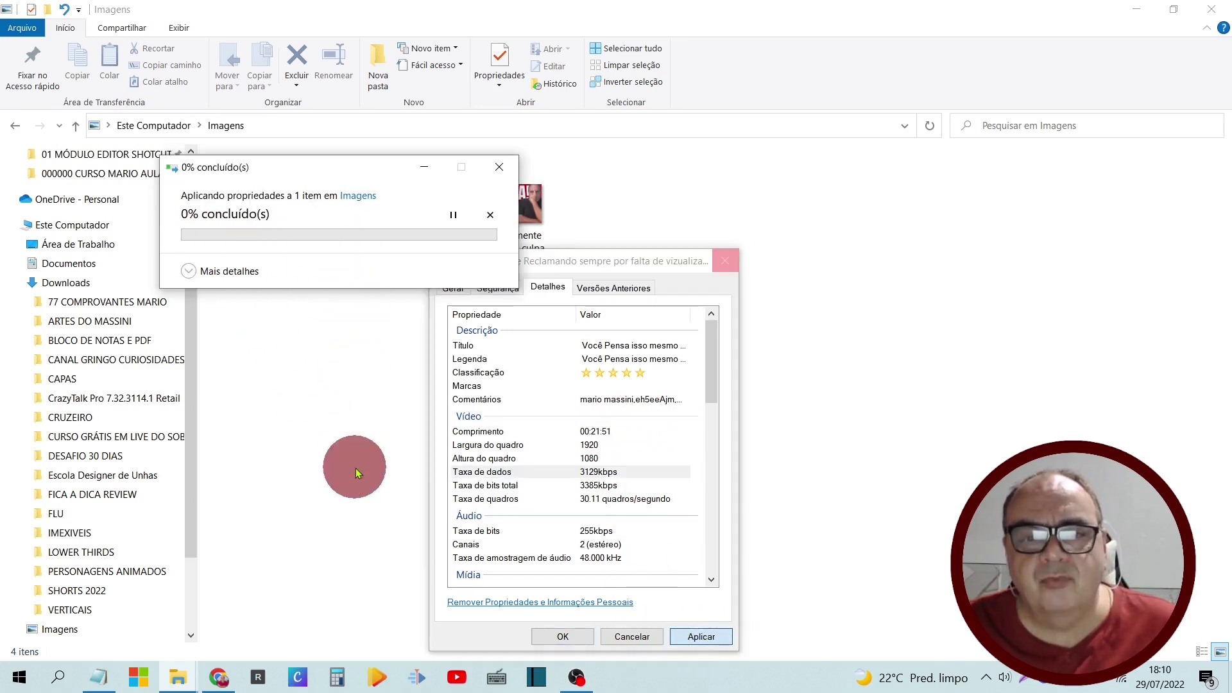
{"action": "left_click", "coordinate": [499, 168]}
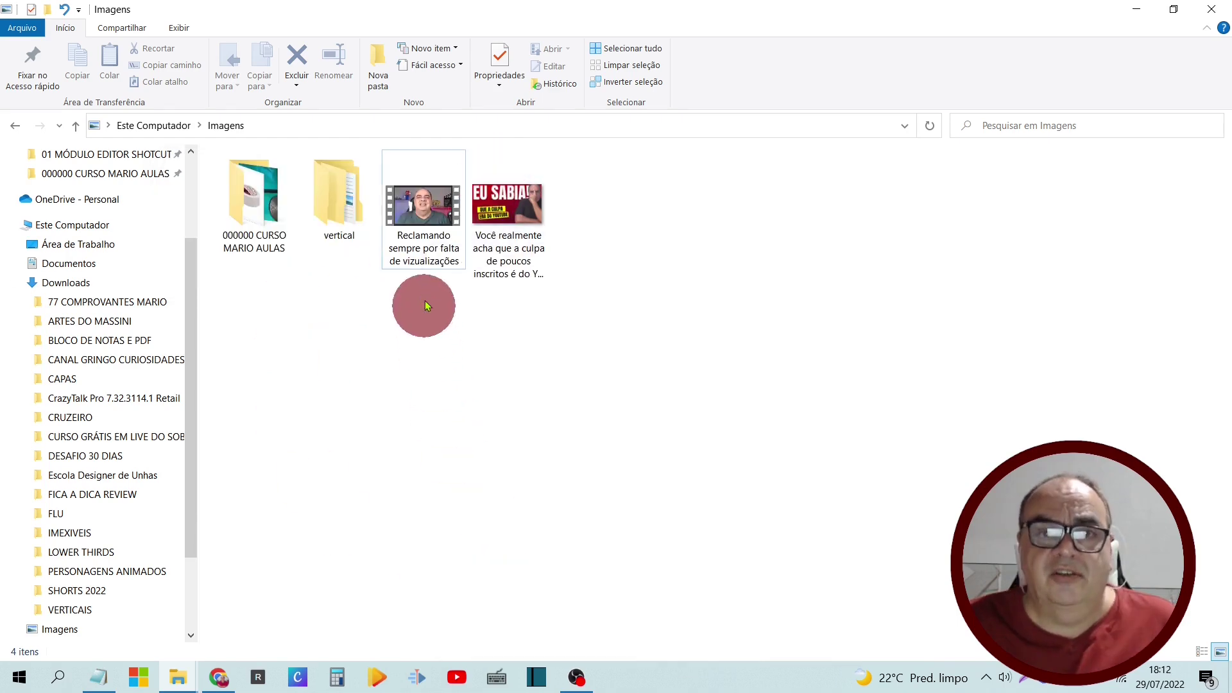
Step: Reopen the properties of the video "Reclamando sempre por falta de vizualizações", check its detail metadata and close them
{"action": "left_click", "coordinate": [425, 256]}
{"action": "right_click", "coordinate": [426, 256]}
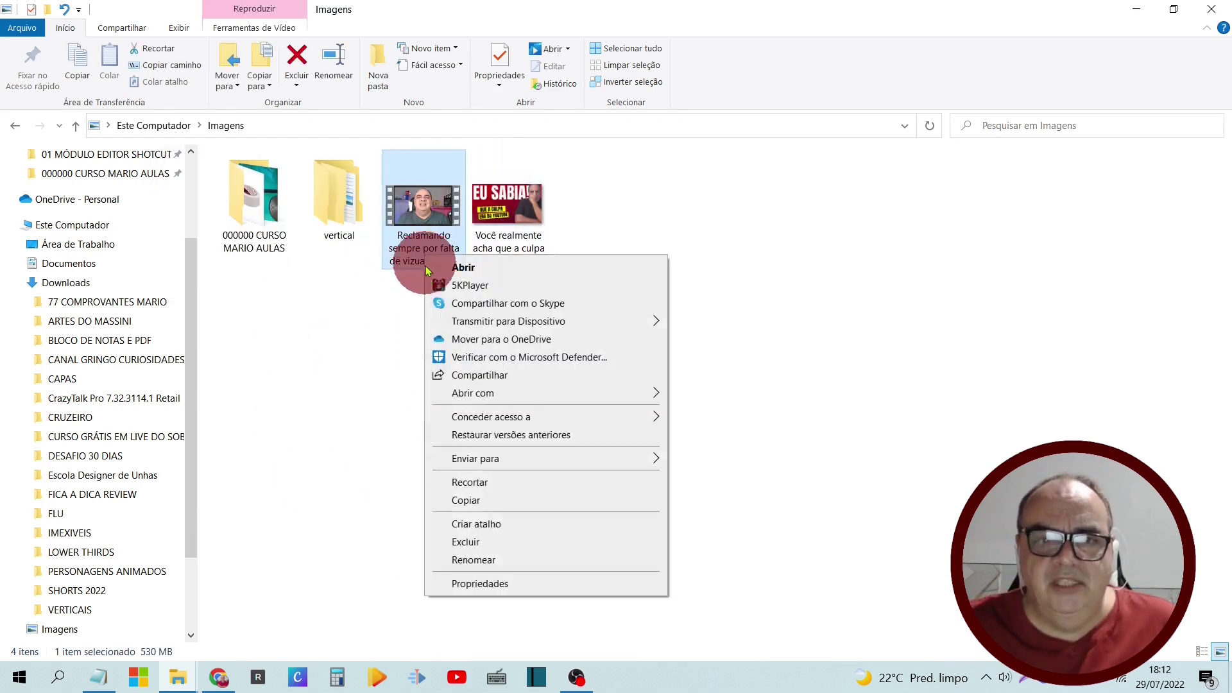
{"action": "left_click", "coordinate": [491, 584]}
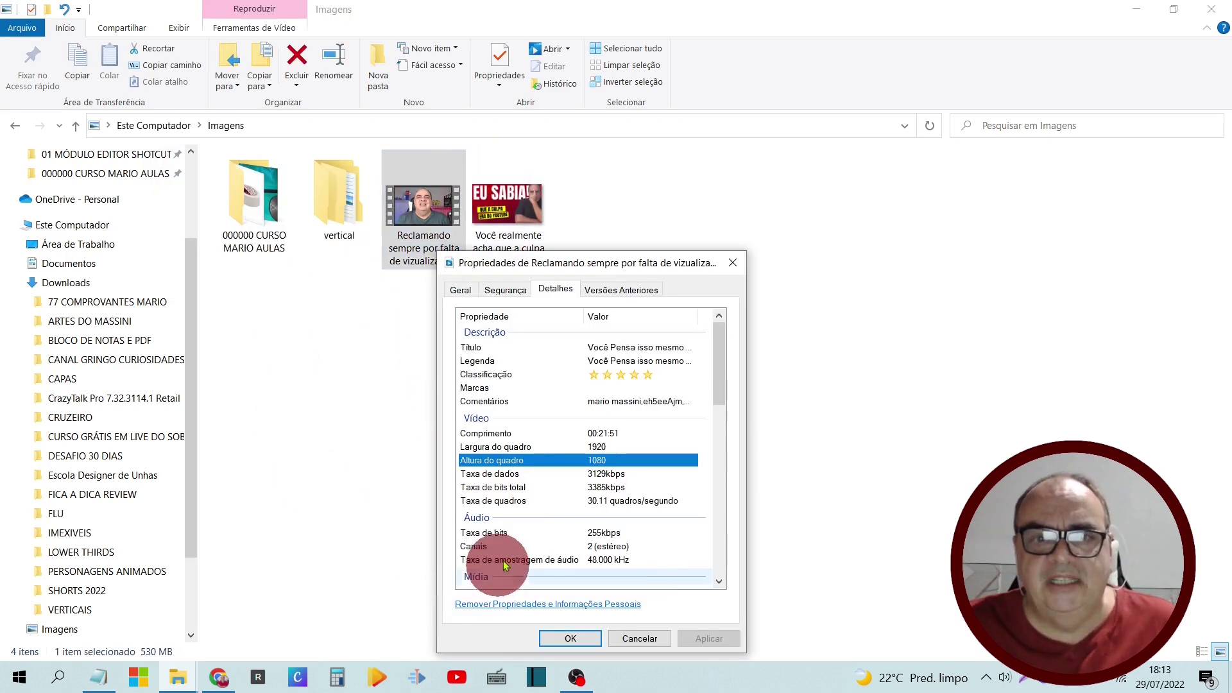
{"action": "left_click", "coordinate": [560, 292]}
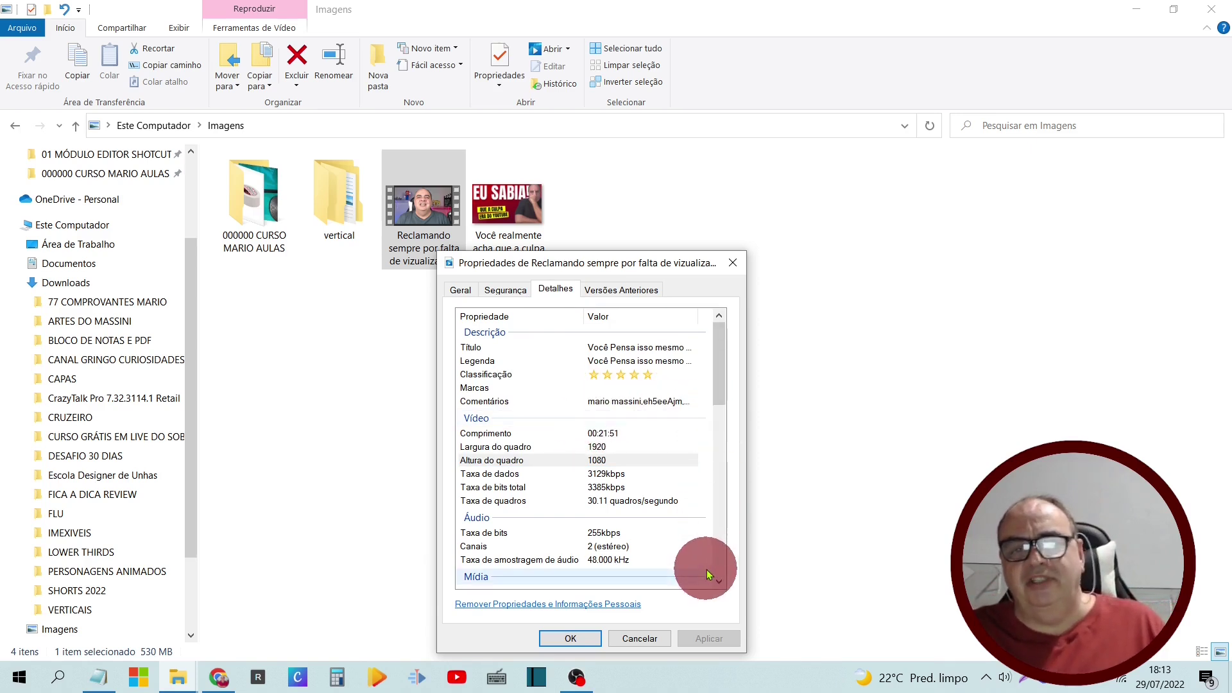
{"action": "left_click", "coordinate": [732, 263]}
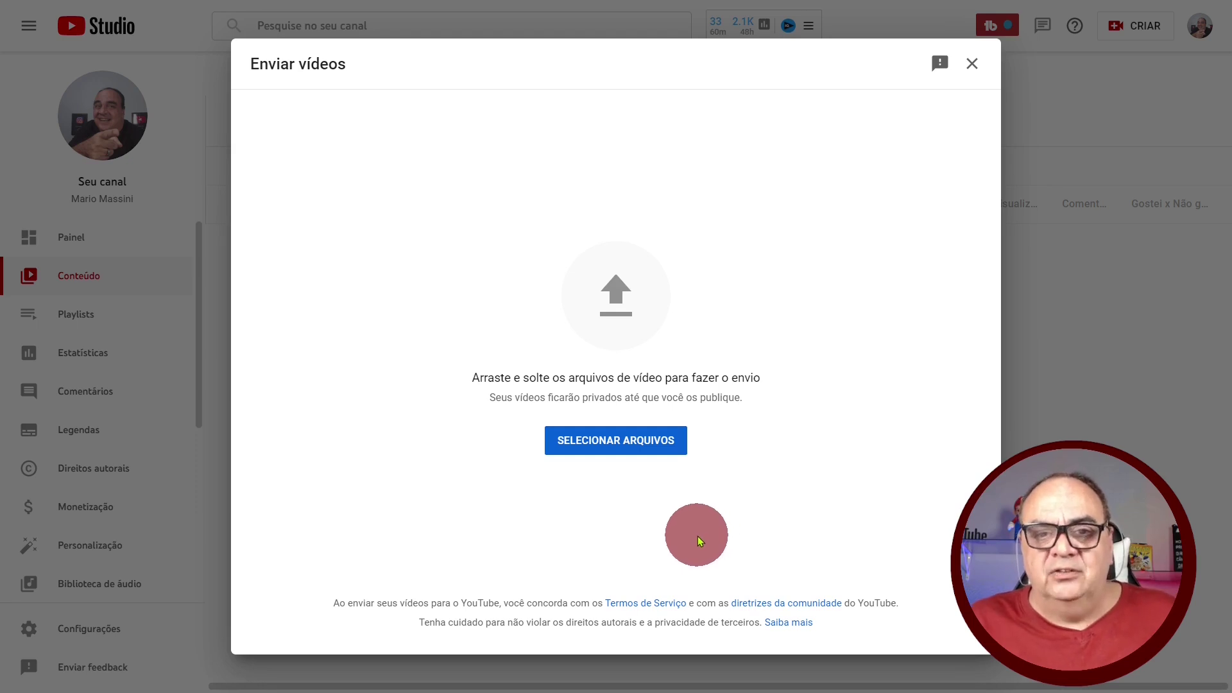
Step: Upload the video "Reclamando sempre por falta de vizualizações" from the Imagens folder to YouTube Studio
{"action": "left_click", "coordinate": [616, 445]}
{"action": "left_click", "coordinate": [65, 220]}
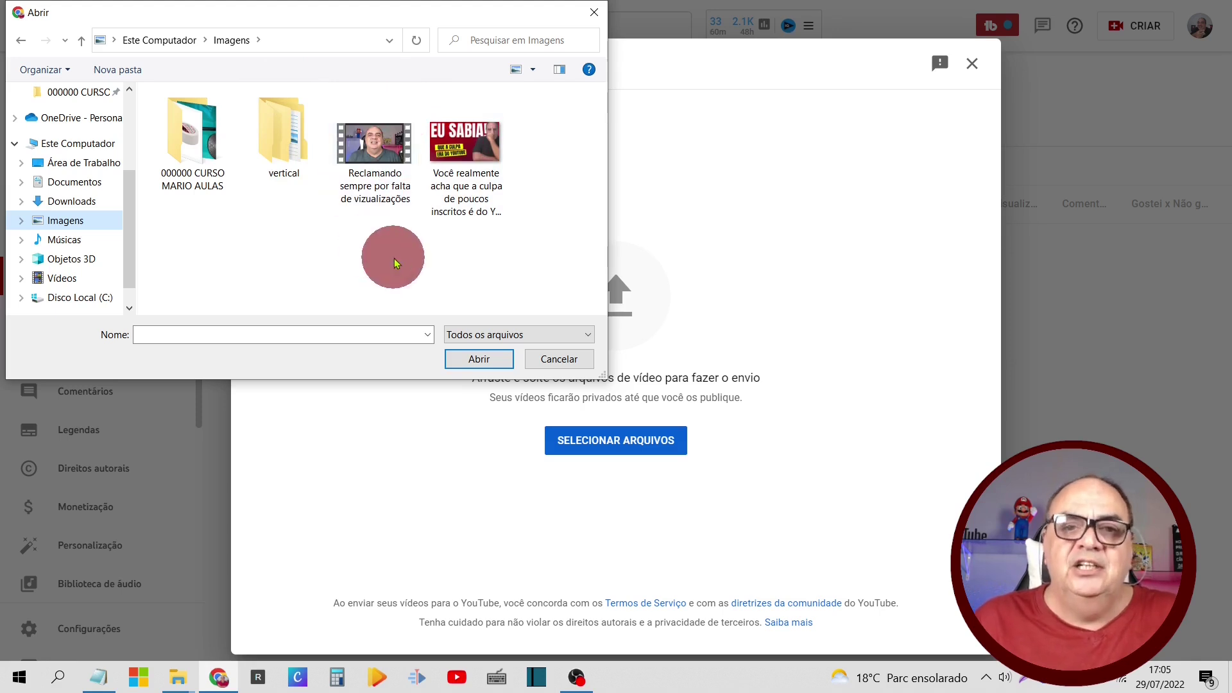
{"action": "double_click", "coordinate": [357, 212]}
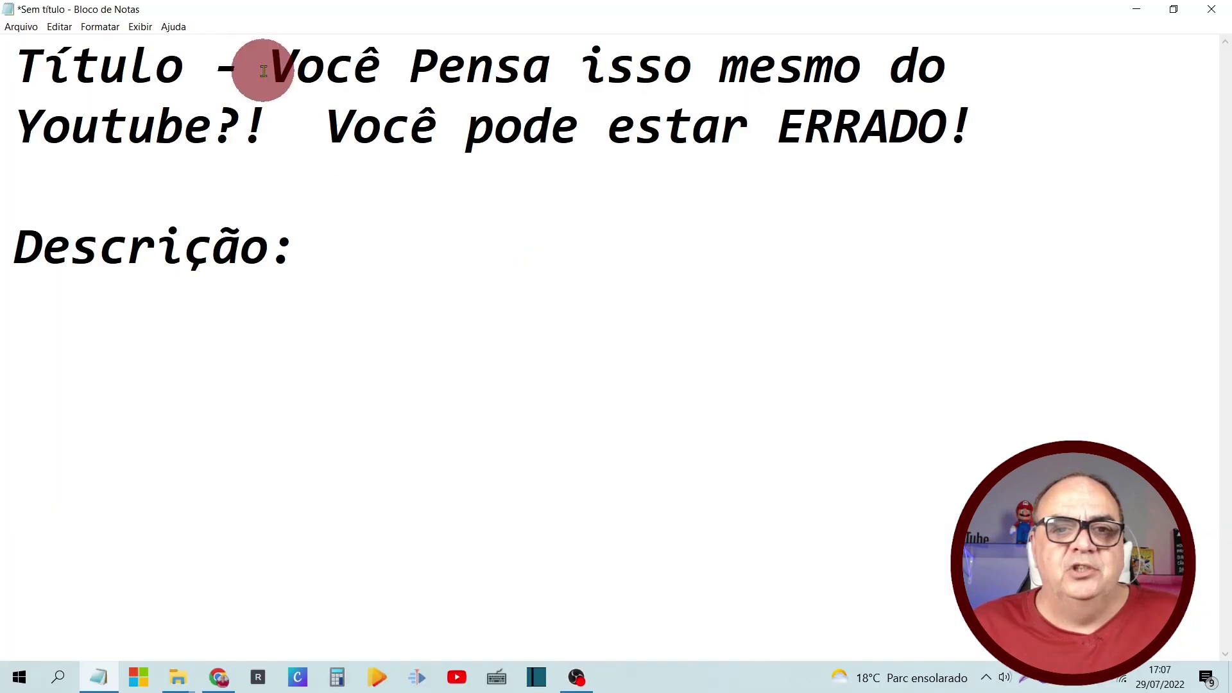
Step: Replace the upload's title with "Você Pensa isso mesmo do Youtube?! Você pode estar ERRADO!", copied from the Notepad notes
{"action": "left_click_drag", "start_coordinate": [268, 67], "coordinate": [1005, 141]}
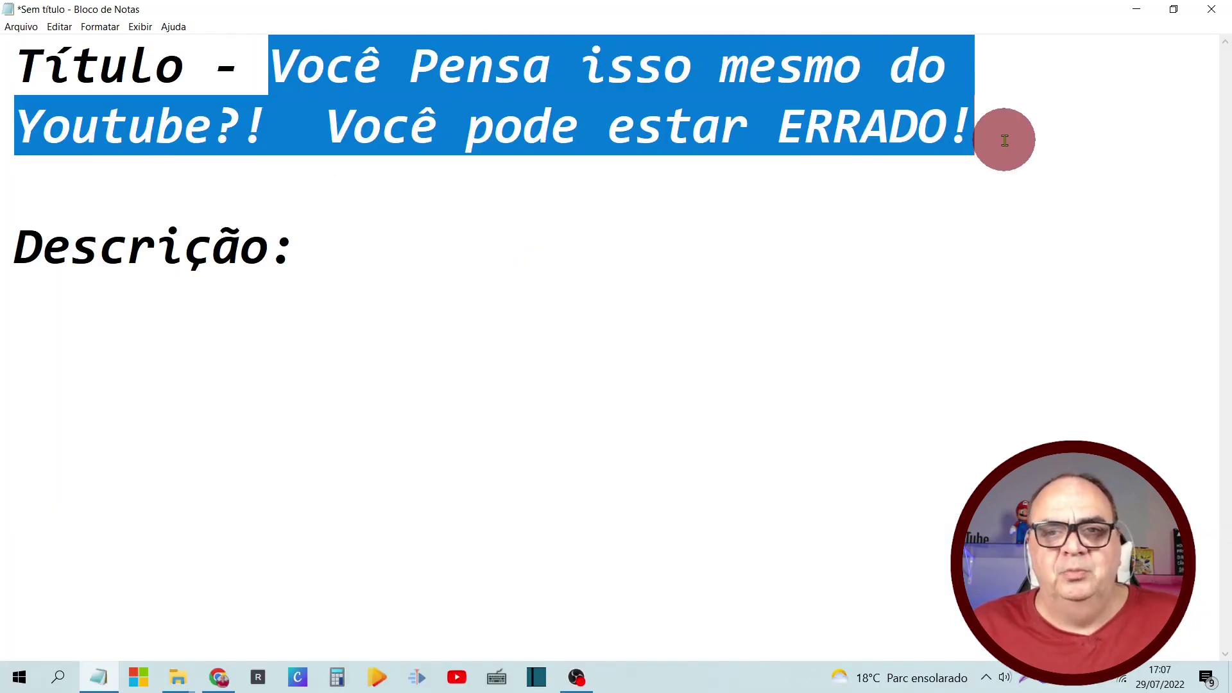
{"action": "right_click", "coordinate": [778, 110]}
{"action": "left_click", "coordinate": [814, 153]}
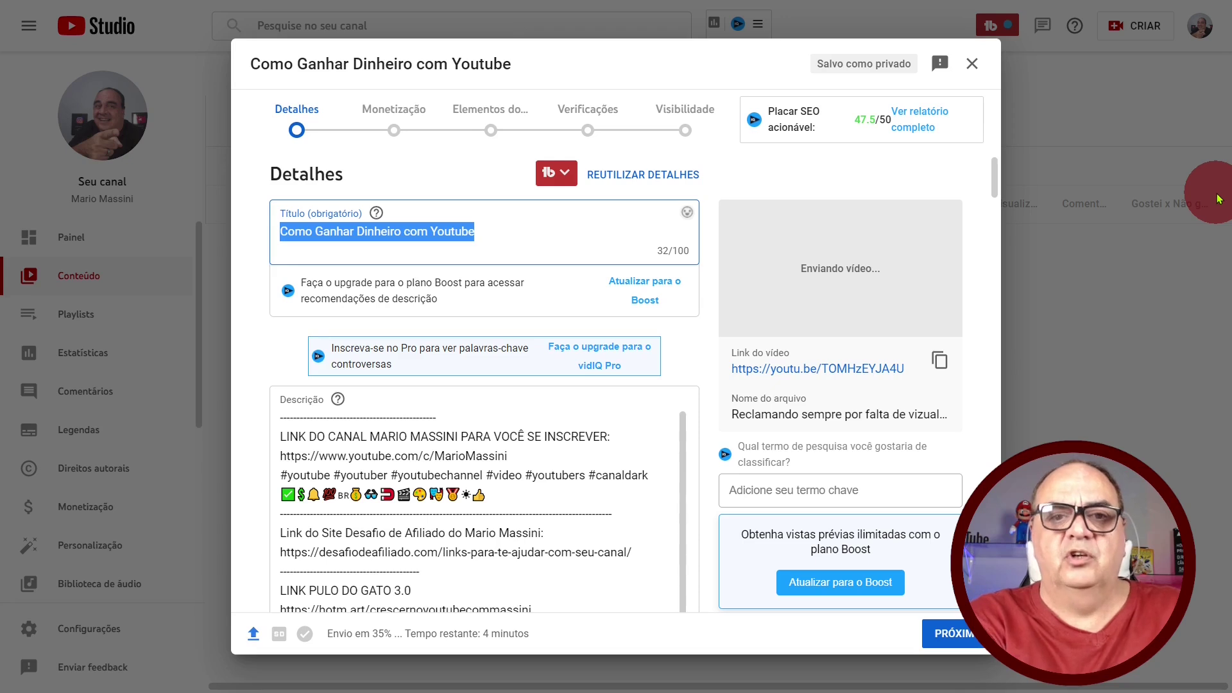
{"action": "key", "text": "ctrl+v"}
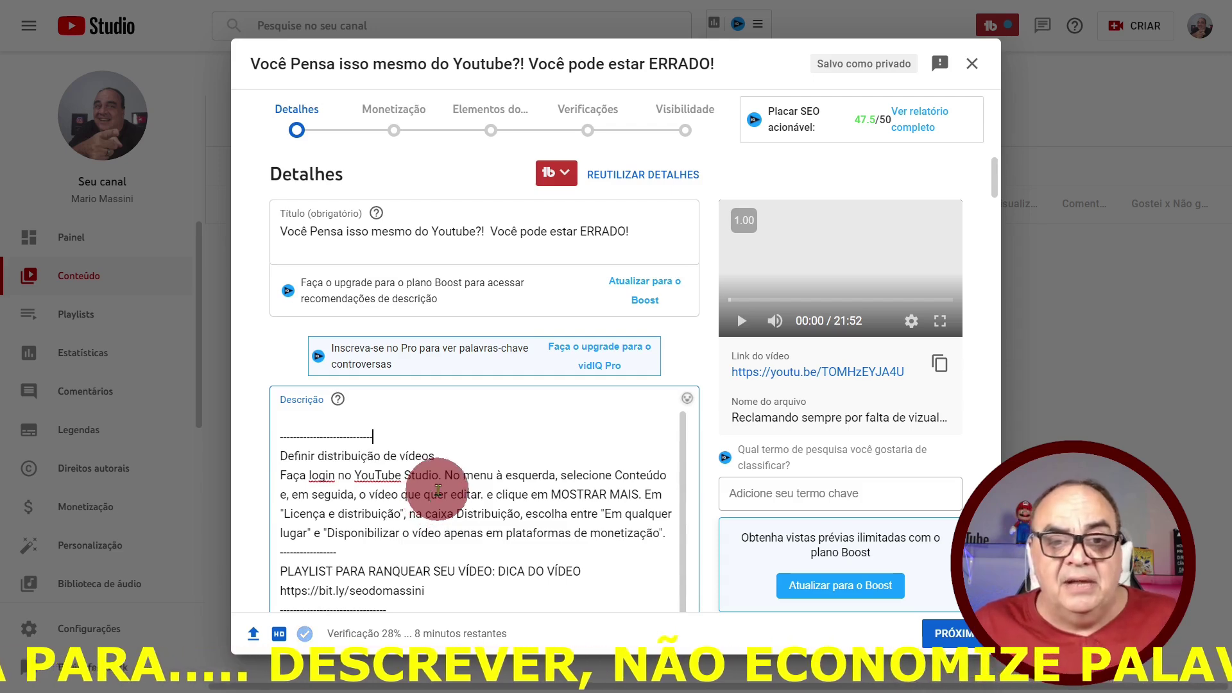
Step: Review the links and text blocks in the upload's description, ending at its empty first line
{"action": "scroll", "coordinate": [433, 496], "scroll_direction": "down", "scroll_amount": 3}
{"action": "scroll", "coordinate": [443, 468], "scroll_direction": "up", "scroll_amount": 1}
{"action": "scroll", "coordinate": [443, 469], "scroll_direction": "up", "scroll_amount": 1}
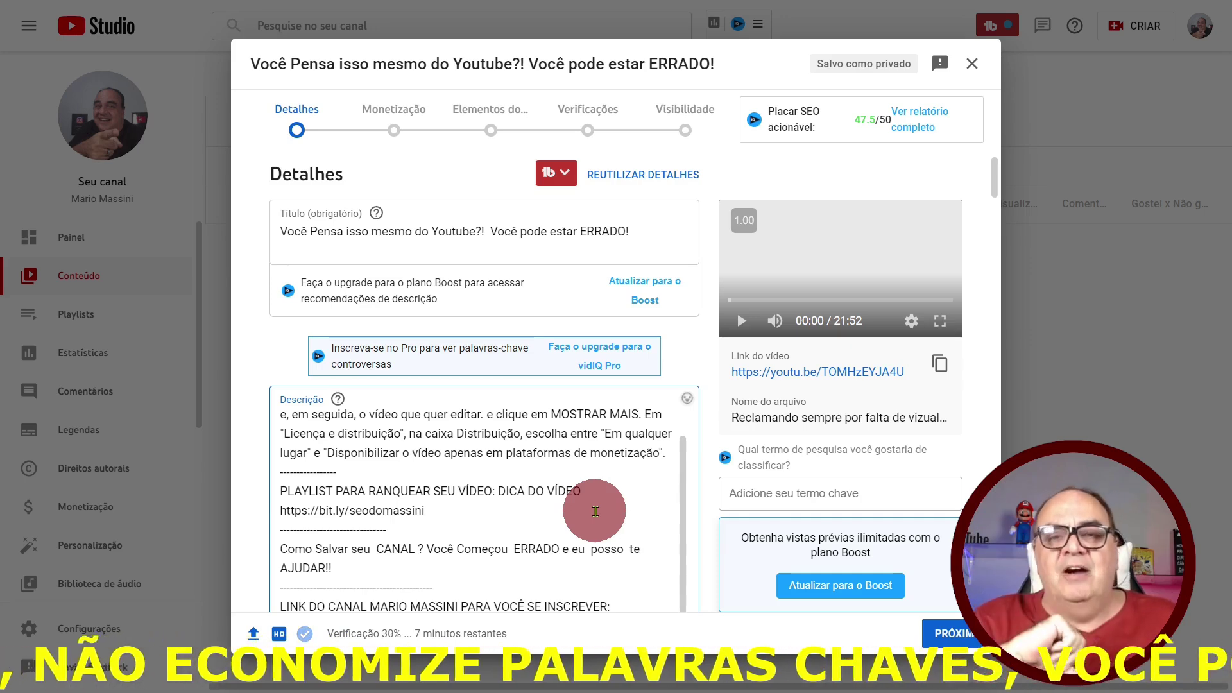
{"action": "scroll", "coordinate": [596, 512], "scroll_direction": "down", "scroll_amount": 5}
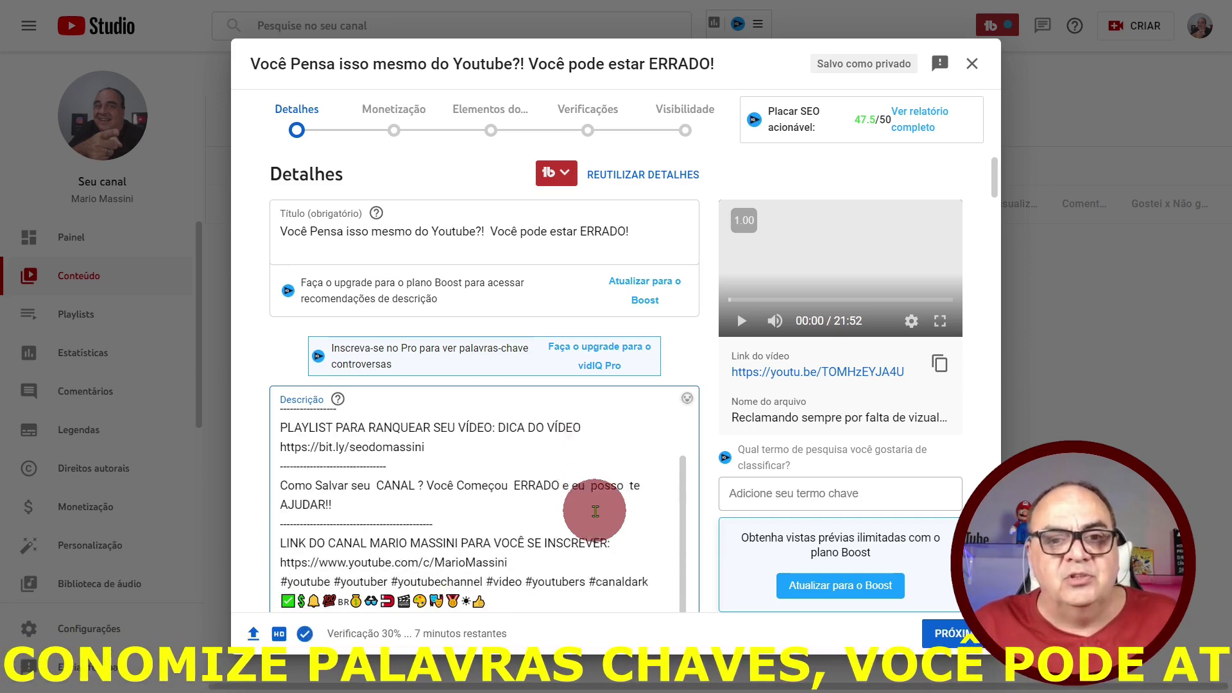
{"action": "scroll", "coordinate": [493, 499], "scroll_direction": "up", "scroll_amount": 3}
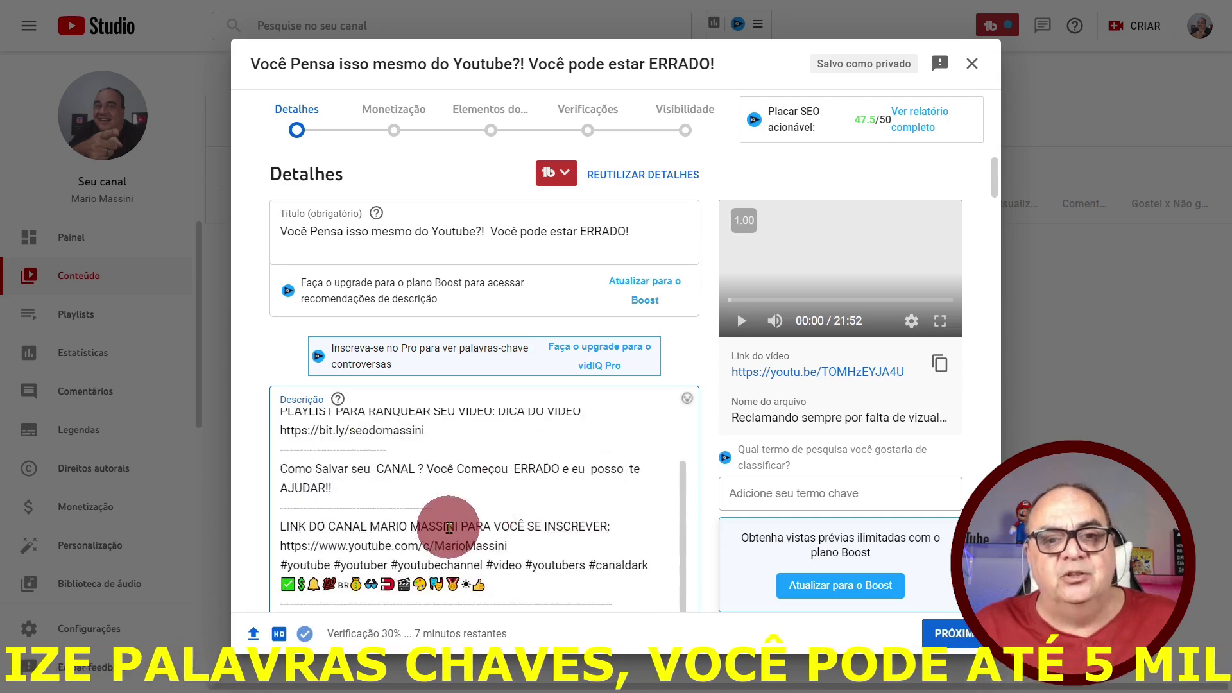
{"action": "scroll", "coordinate": [501, 533], "scroll_direction": "down", "scroll_amount": 1}
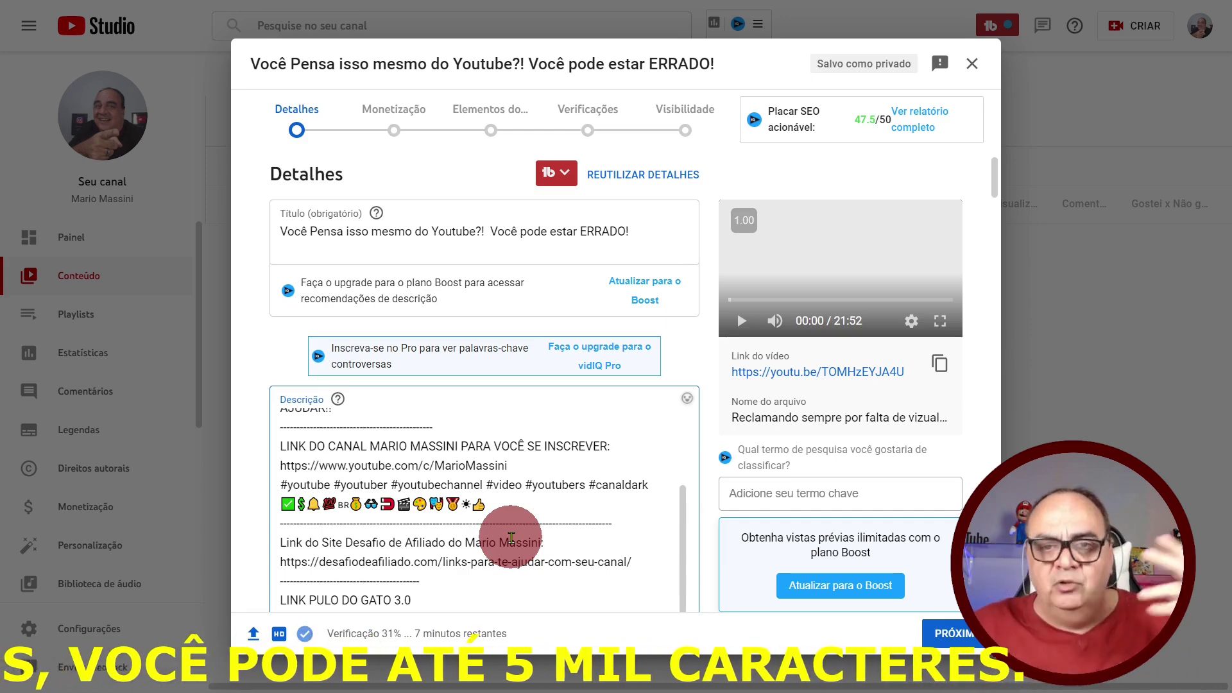
{"action": "scroll", "coordinate": [568, 494], "scroll_direction": "down", "scroll_amount": 10}
{"action": "scroll", "coordinate": [569, 499], "scroll_direction": "up", "scroll_amount": 10}
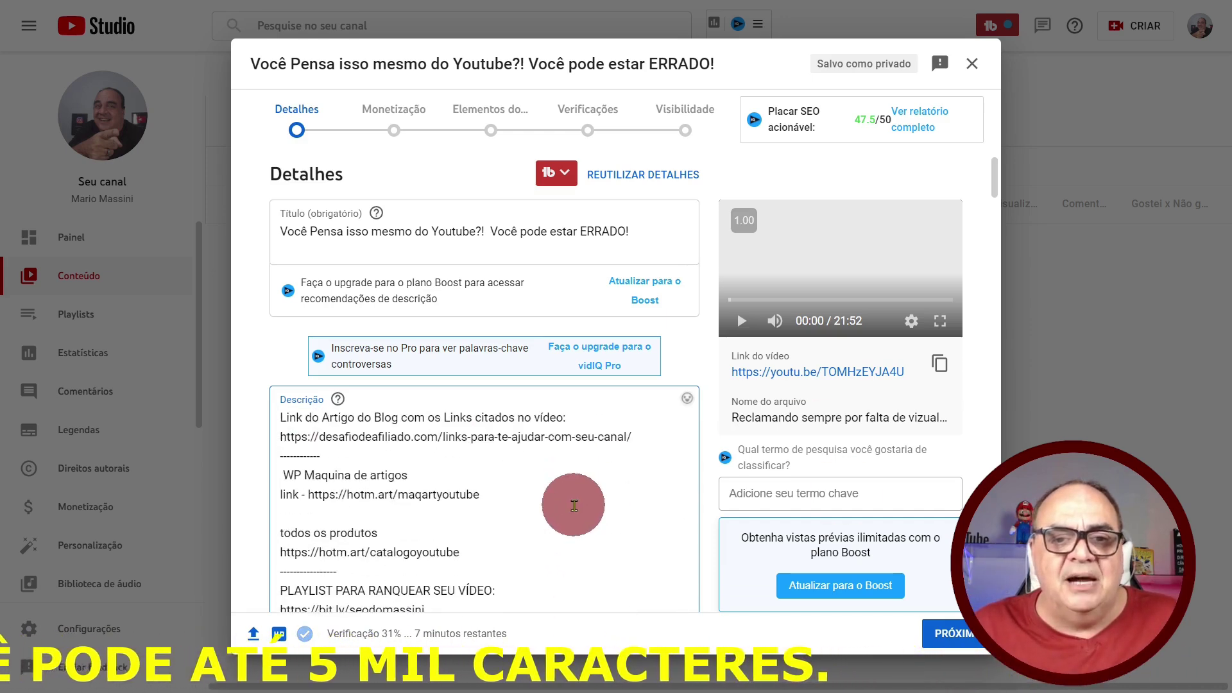
{"action": "scroll", "coordinate": [570, 523], "scroll_direction": "down", "scroll_amount": 6}
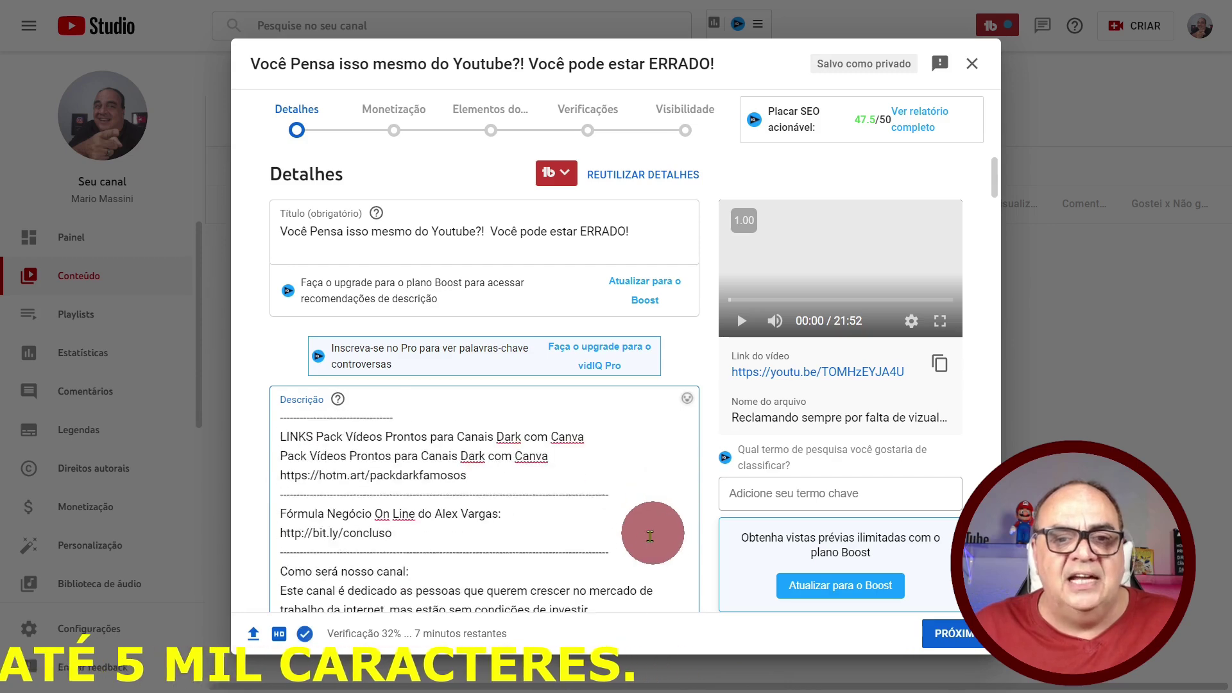
{"action": "scroll", "coordinate": [652, 536], "scroll_direction": "down", "scroll_amount": 4}
{"action": "scroll", "coordinate": [591, 557], "scroll_direction": "up", "scroll_amount": 2}
{"action": "scroll", "coordinate": [599, 546], "scroll_direction": "down", "scroll_amount": 6}
{"action": "scroll", "coordinate": [599, 547], "scroll_direction": "down", "scroll_amount": 10}
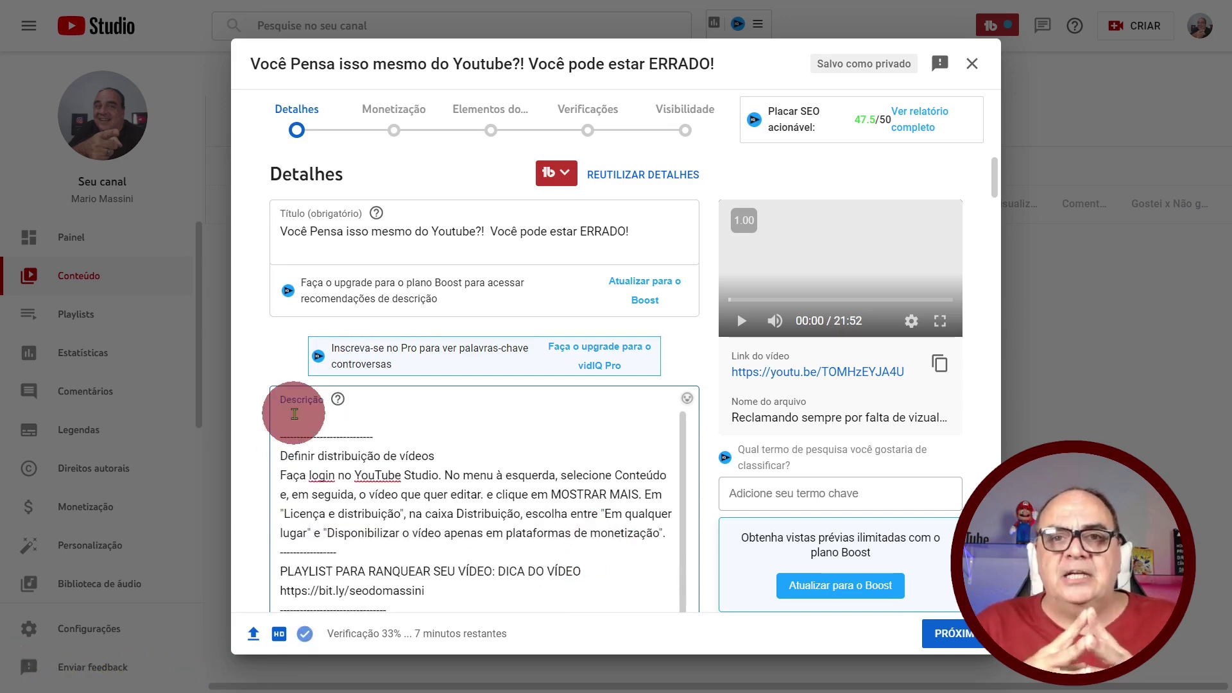
{"action": "left_click", "coordinate": [294, 413]}
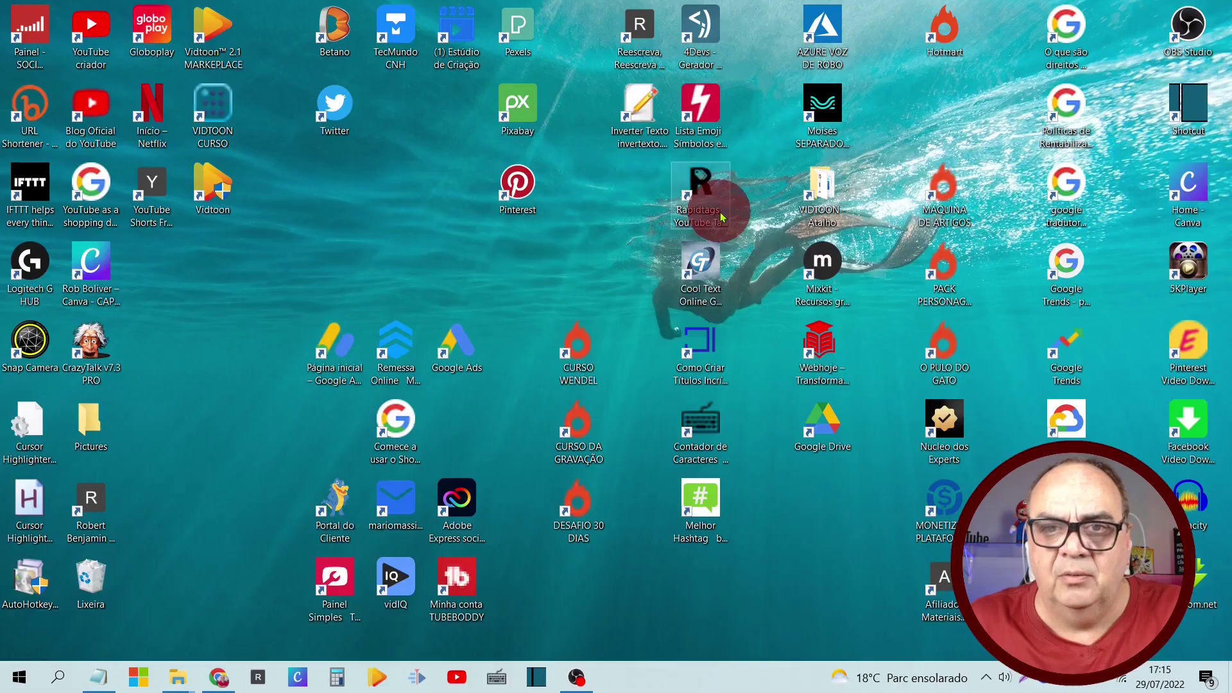
Step: Open the RapidTags generator from the desktop, generate tags for "inscrito do youtube" and copy the full tag list
{"action": "double_click", "coordinate": [720, 217]}
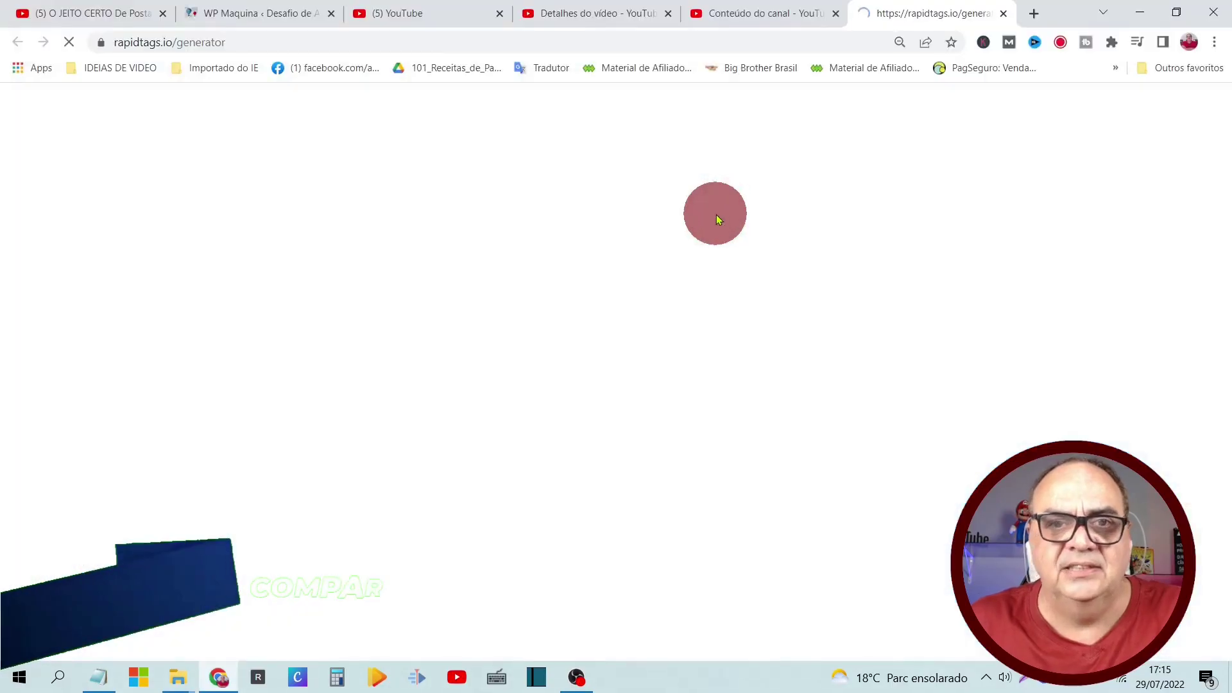
{"action": "left_click", "coordinate": [603, 254]}
{"action": "type", "text": "i"}
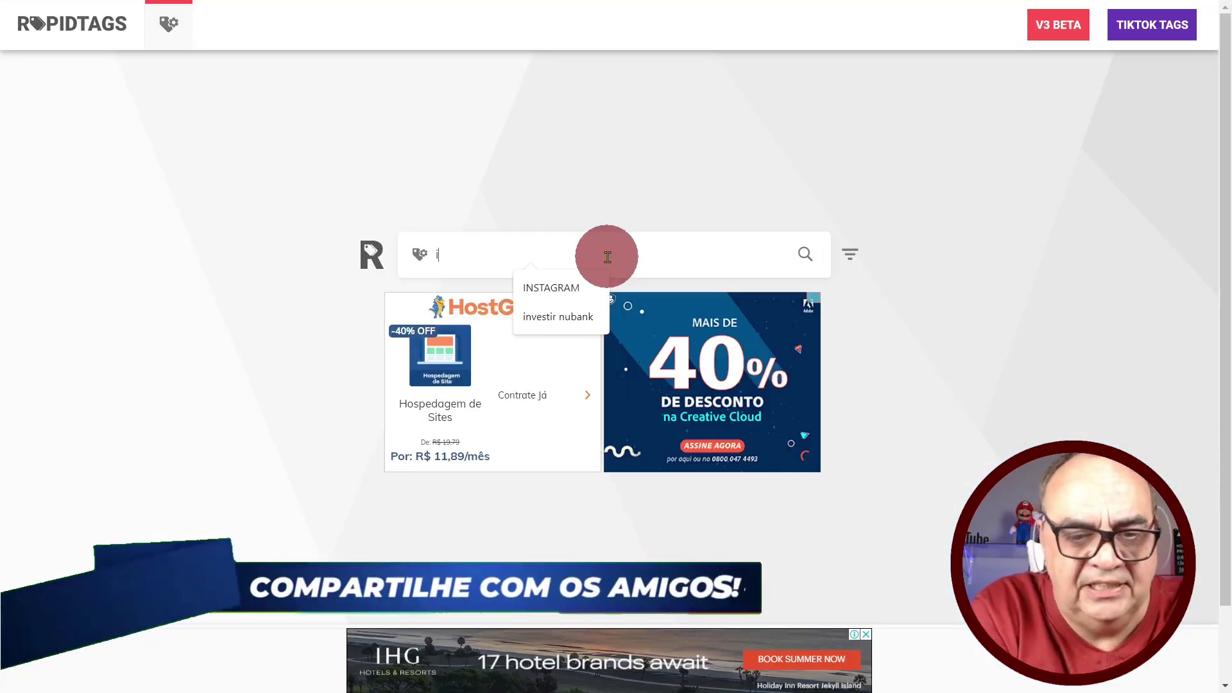
{"action": "type", "text": "nscrito do youtube"}
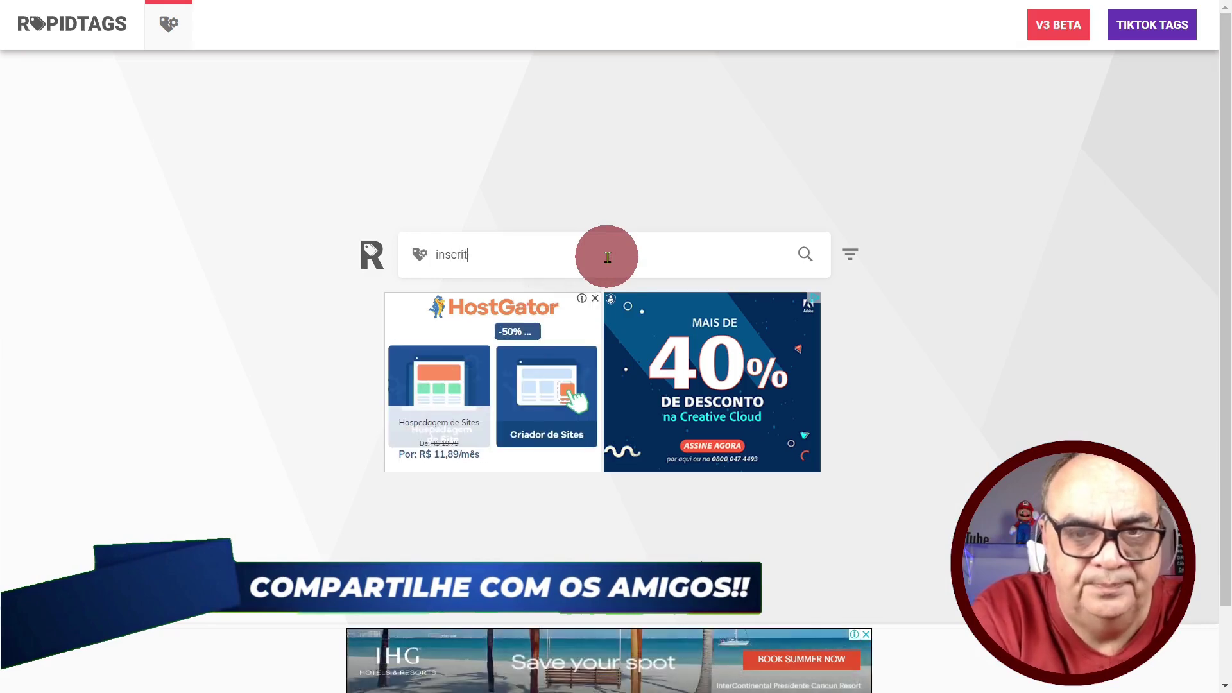
{"action": "key", "text": "Return"}
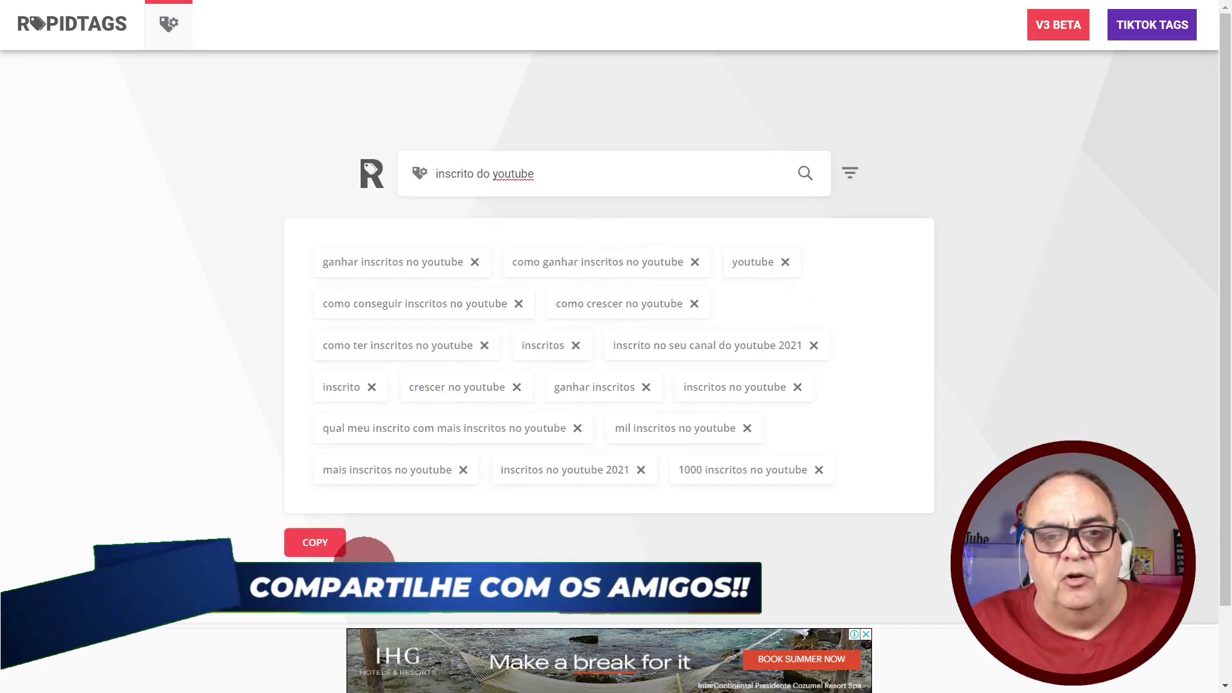
{"action": "left_click", "coordinate": [330, 544]}
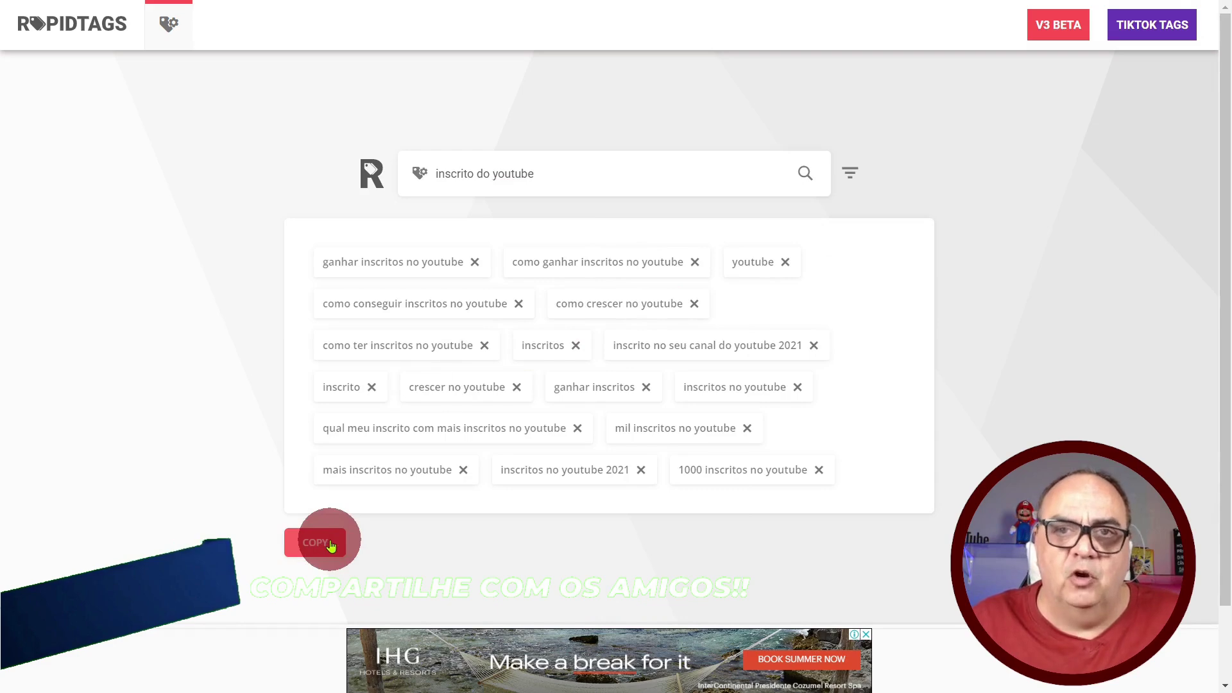
Step: Paste the copied tag list on a new line below "Descrição:" in the Notepad notes
{"action": "left_click", "coordinate": [291, 263]}
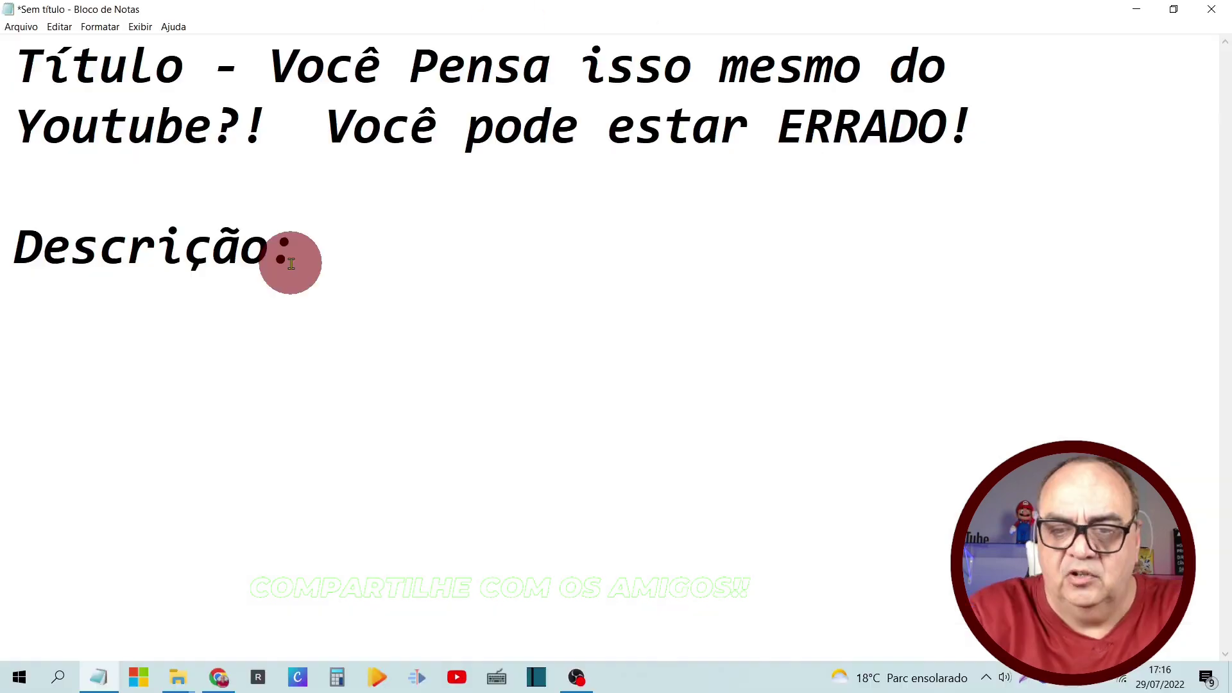
{"action": "key", "text": "Return"}
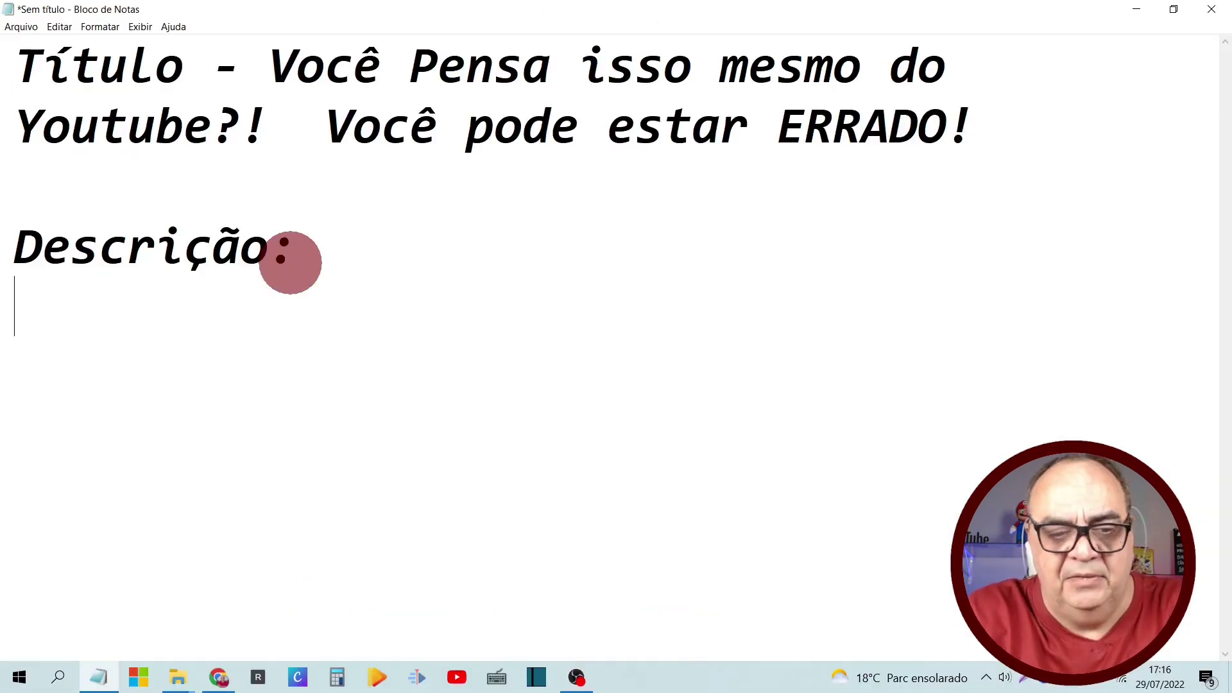
{"action": "key", "text": "ctrl+v"}
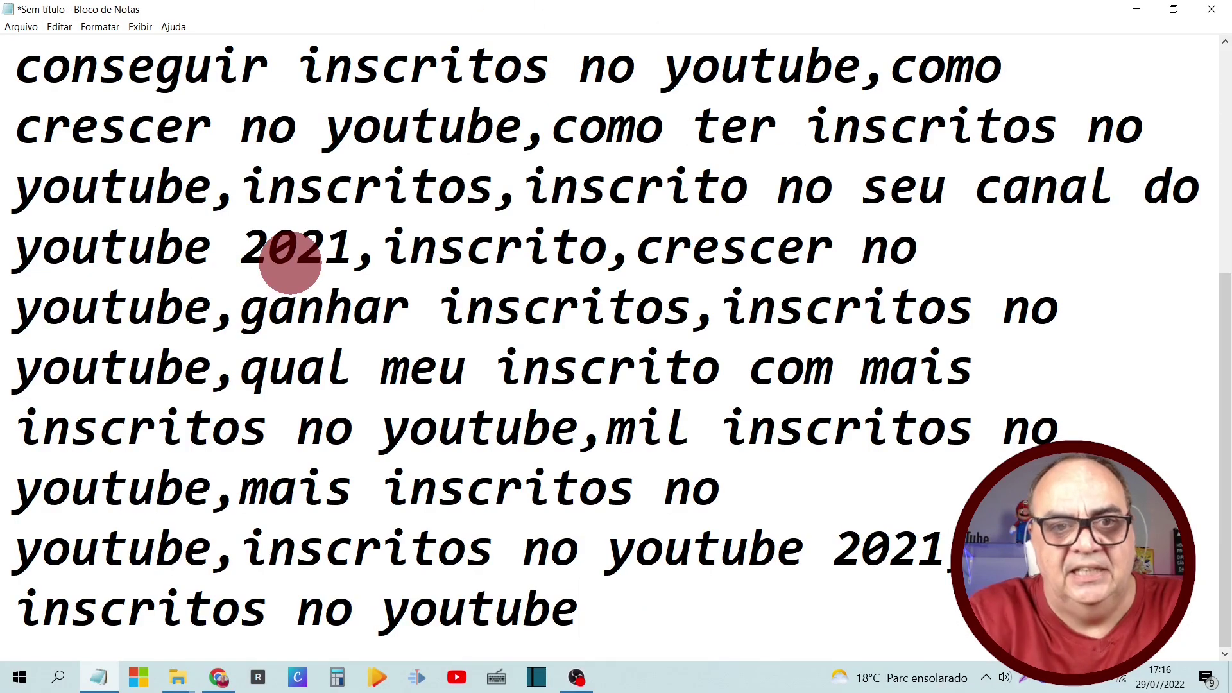
{"action": "scroll", "coordinate": [393, 310], "scroll_direction": "down", "scroll_amount": 2}
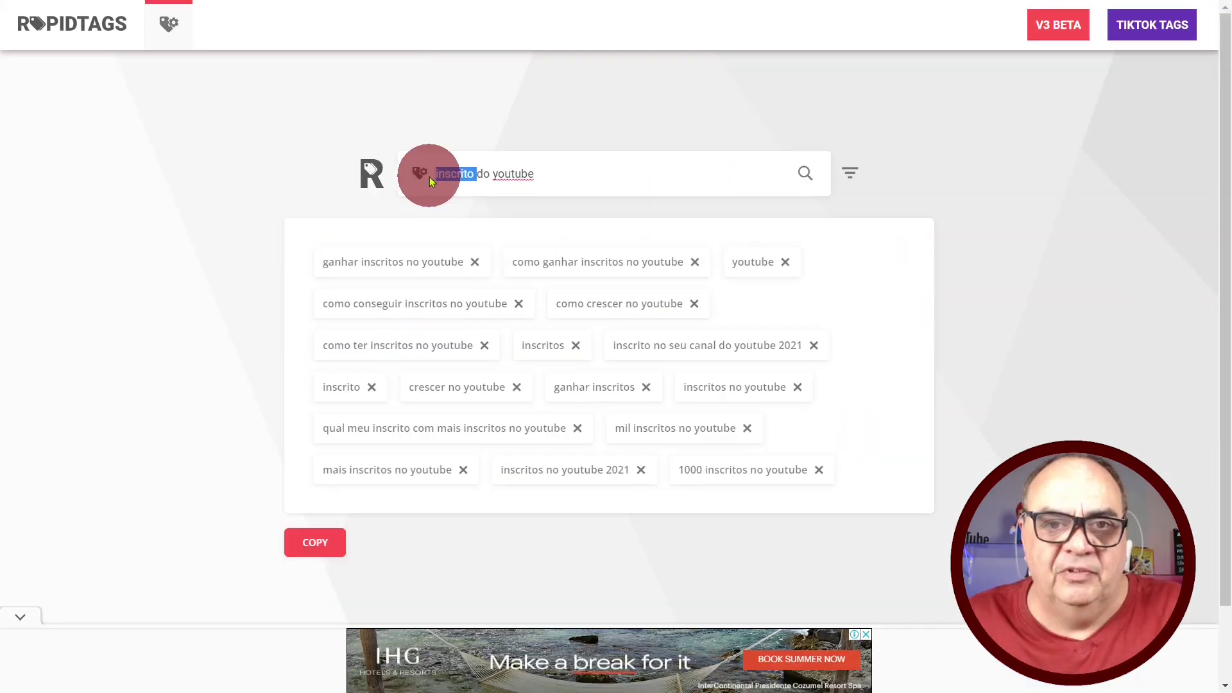
Step: Generate RapidTags tags for "vizUALIZAÇÕES do youtube", copy the full list and add it to the end of the Notepad notes
{"action": "type", "text": "izUALIZAÇÕES"}
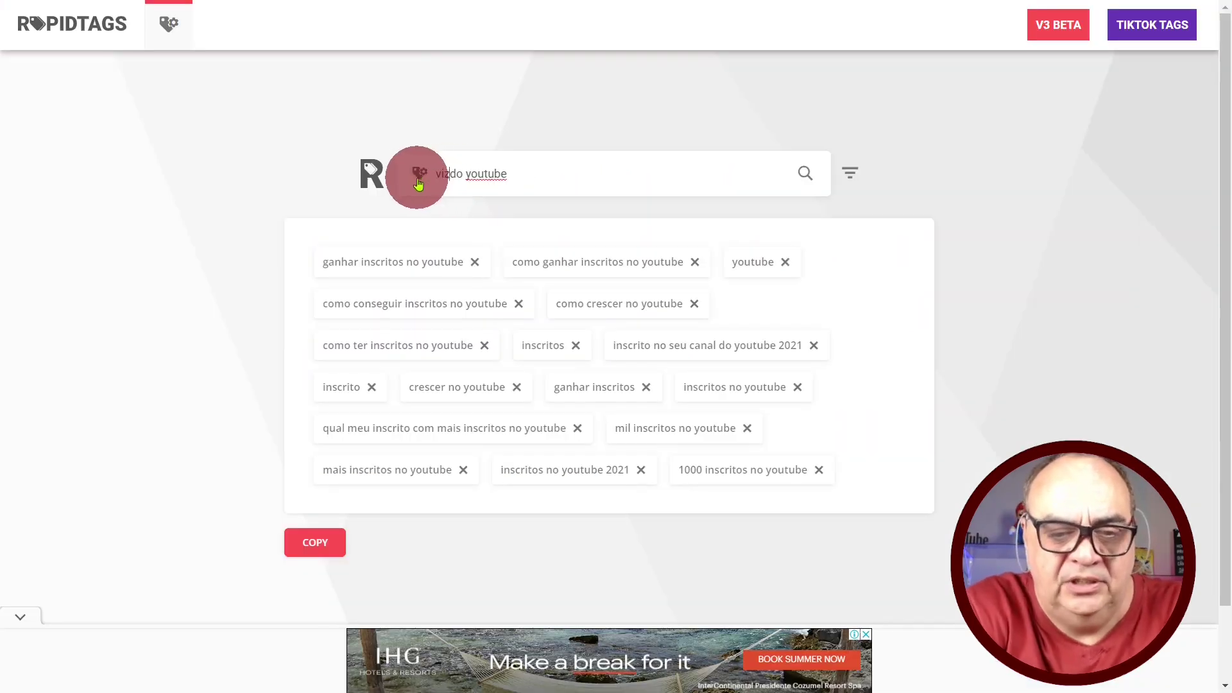
{"action": "key", "text": "Return"}
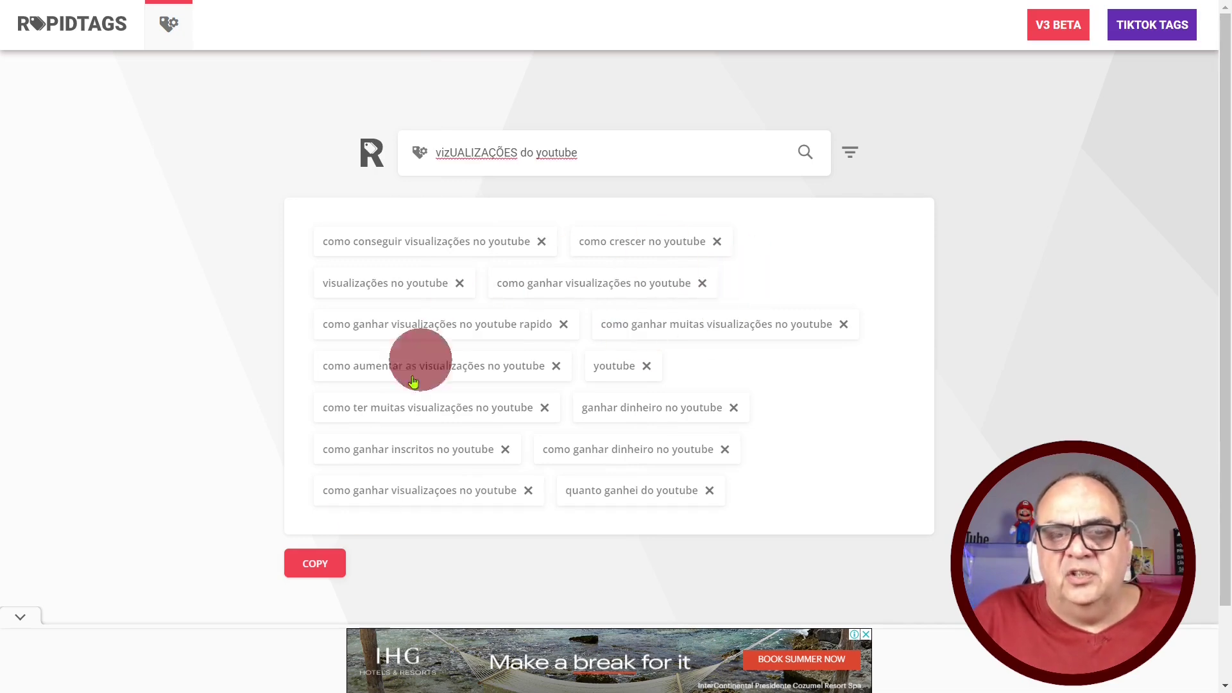
{"action": "left_click", "coordinate": [315, 564]}
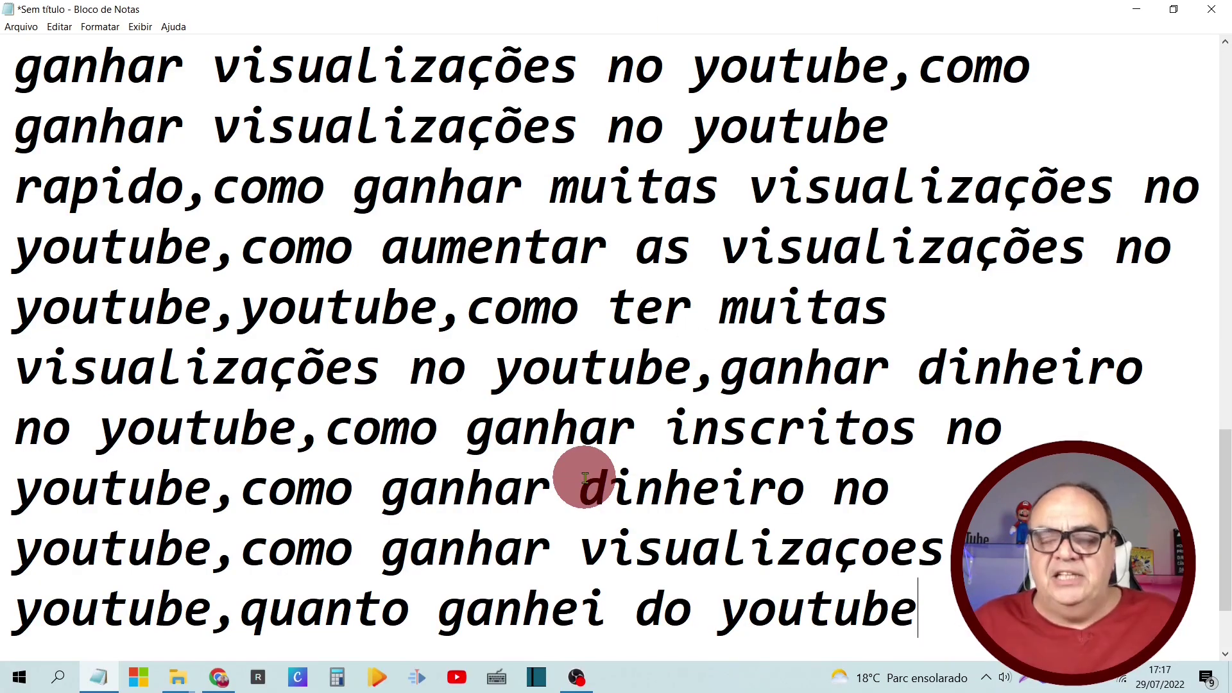
{"action": "scroll", "coordinate": [770, 335], "scroll_direction": "up", "scroll_amount": 10}
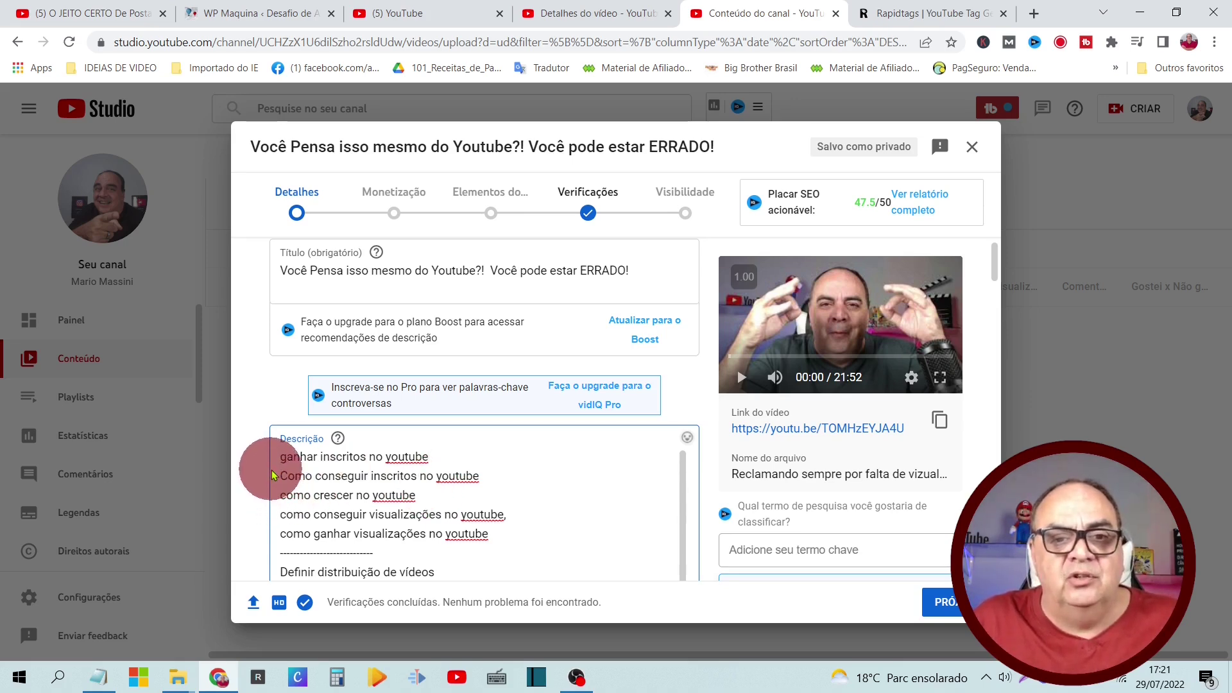
Step: In the description, surround "ganhar inscritos no youtube" with "NESTE VÍDEO VOCÊ IRÁ APRNDER DE UMA VEZ POR TODAS A" and "DE UMA FORMA RÁPIDA E SEM INFRIGIR"
{"action": "type", "text": "NESTE VÍDEO VOCÊ IRÁ APRNDER DE UMA VEZ POR TODAS  A"}
{"action": "key", "text": "End"}
{"action": "type", "text": "DE UMA FORMA RÁPIDA E SEM INFRI"}
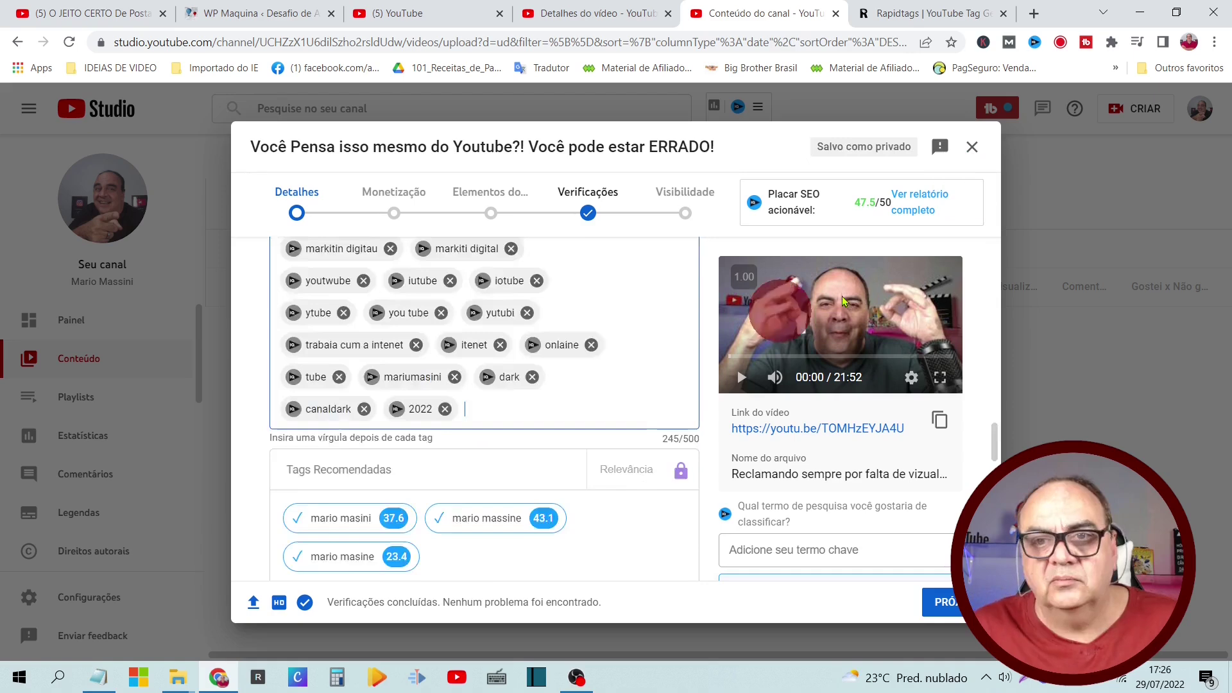
Step: Review the upload's title, keyword-based description text and remaining details in full-screen view
{"action": "key", "text": "F11"}
{"action": "scroll", "coordinate": [982, 494], "scroll_direction": "up", "scroll_amount": 10}
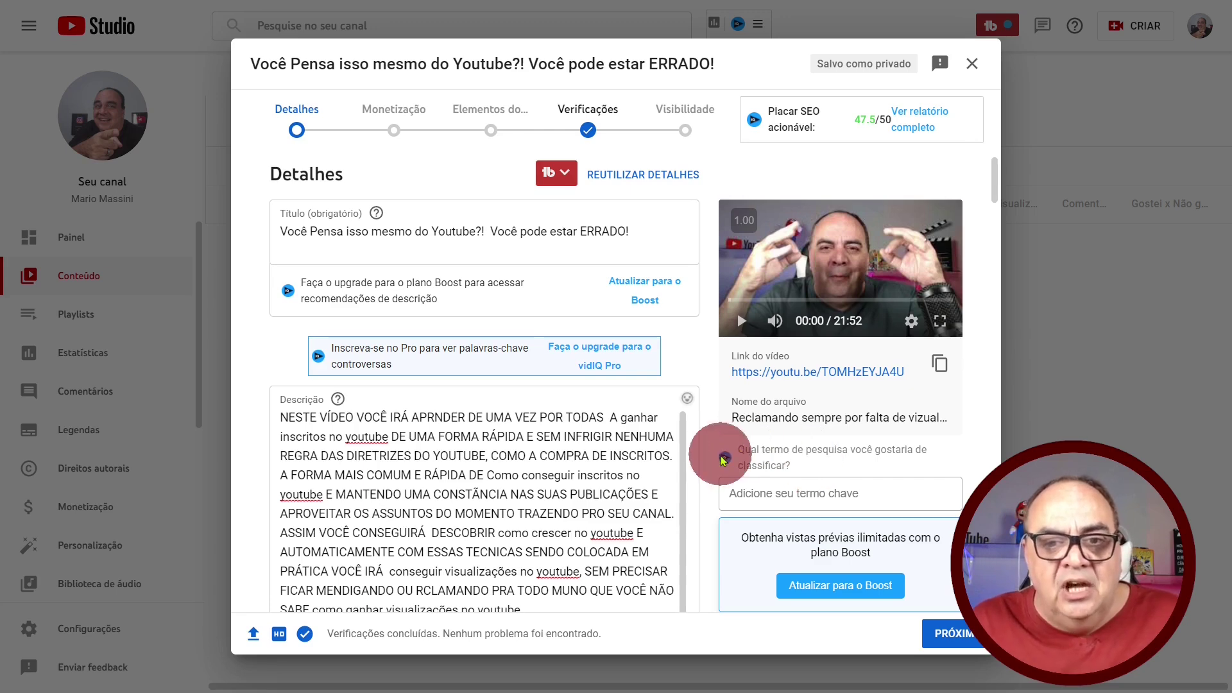
{"action": "scroll", "coordinate": [642, 471], "scroll_direction": "down", "scroll_amount": 2}
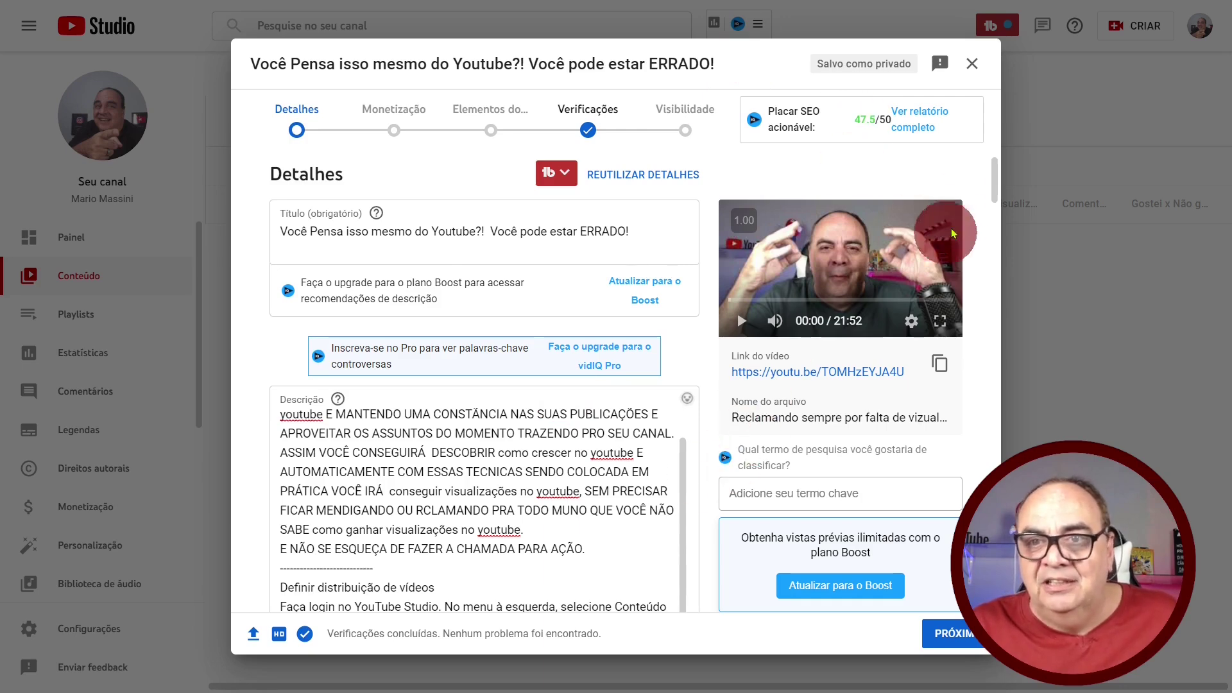
{"action": "left_click_drag", "start_coordinate": [998, 194], "coordinate": [996, 413]}
{"action": "left_click", "coordinate": [363, 369]}
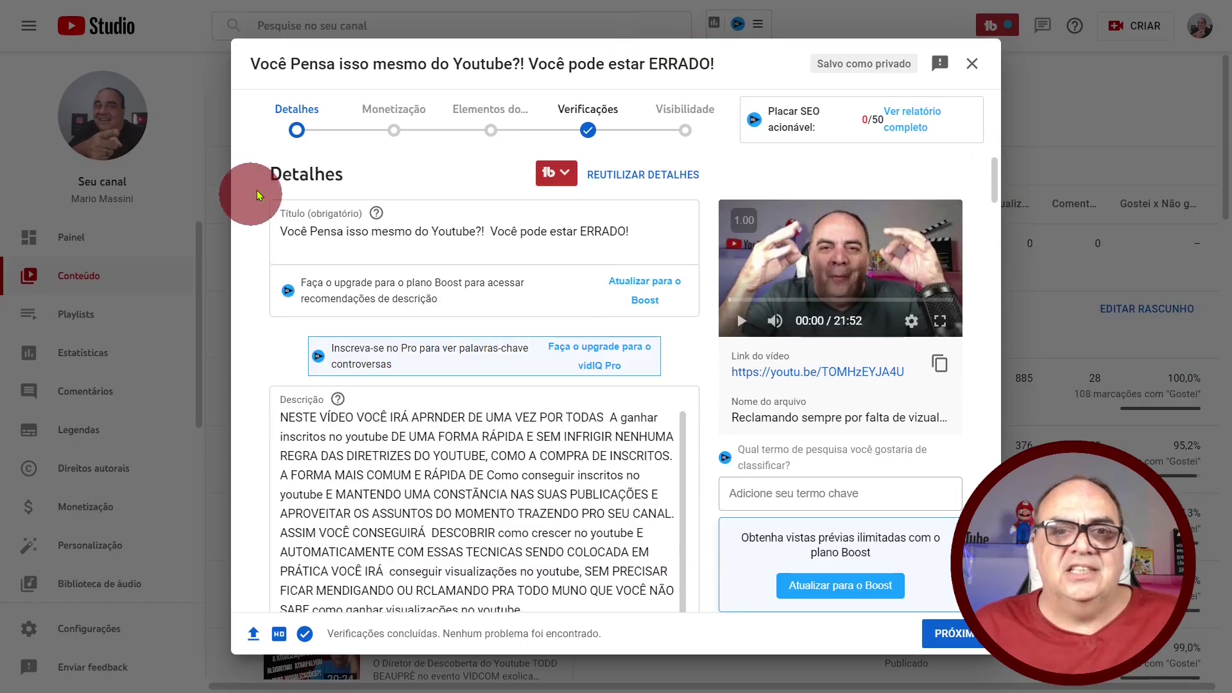
Step: Upload the image "Você realmente acha que a culpa de poucos inscritos é do Youtube" from the Imagens folder as the video's thumbnail
{"action": "left_click_drag", "start_coordinate": [994, 182], "coordinate": [1002, 296]}
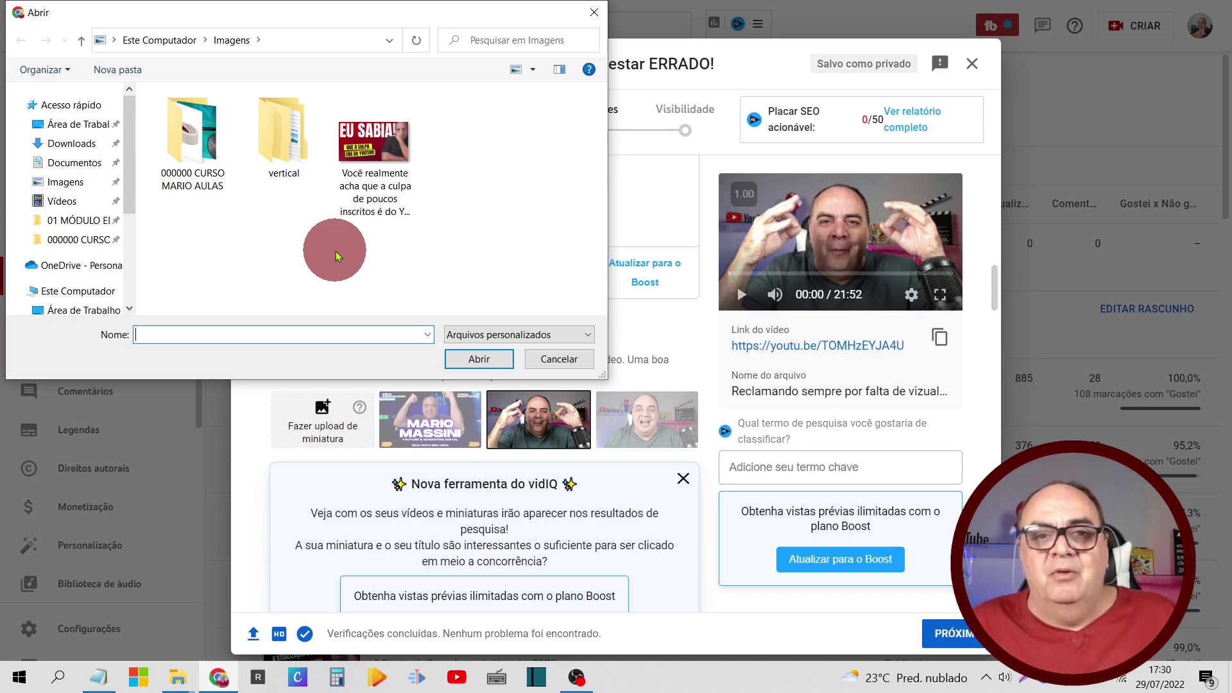
{"action": "left_click", "coordinate": [356, 202]}
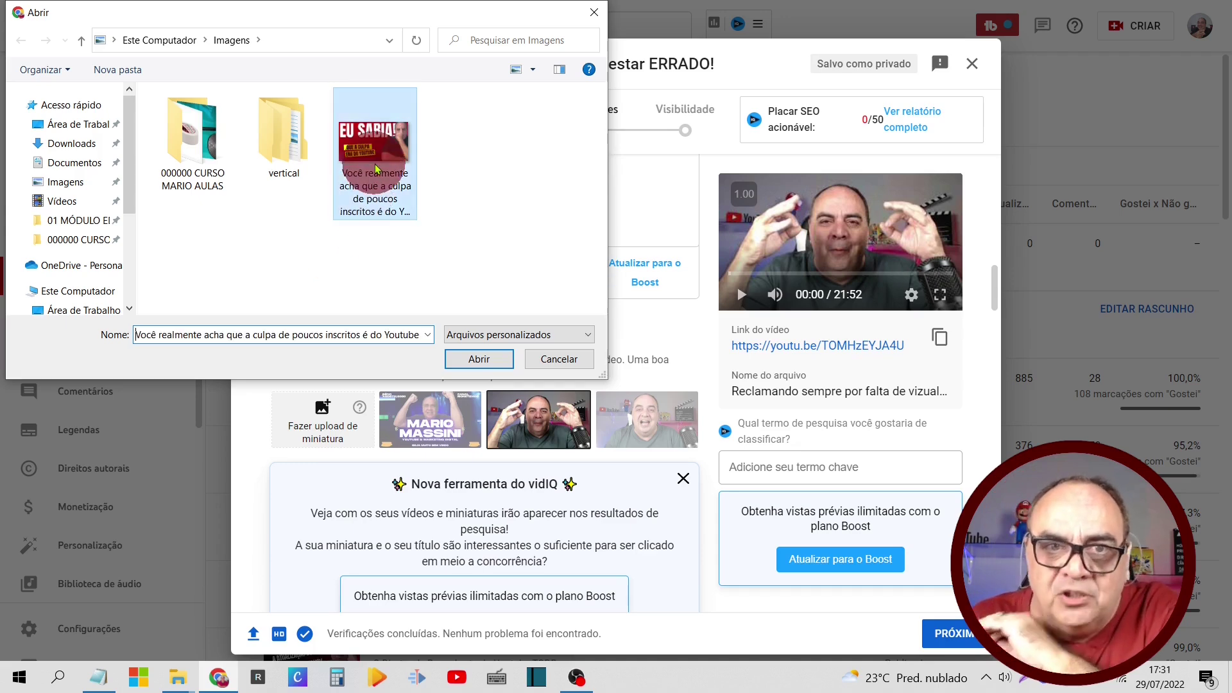
{"action": "left_click", "coordinate": [456, 359]}
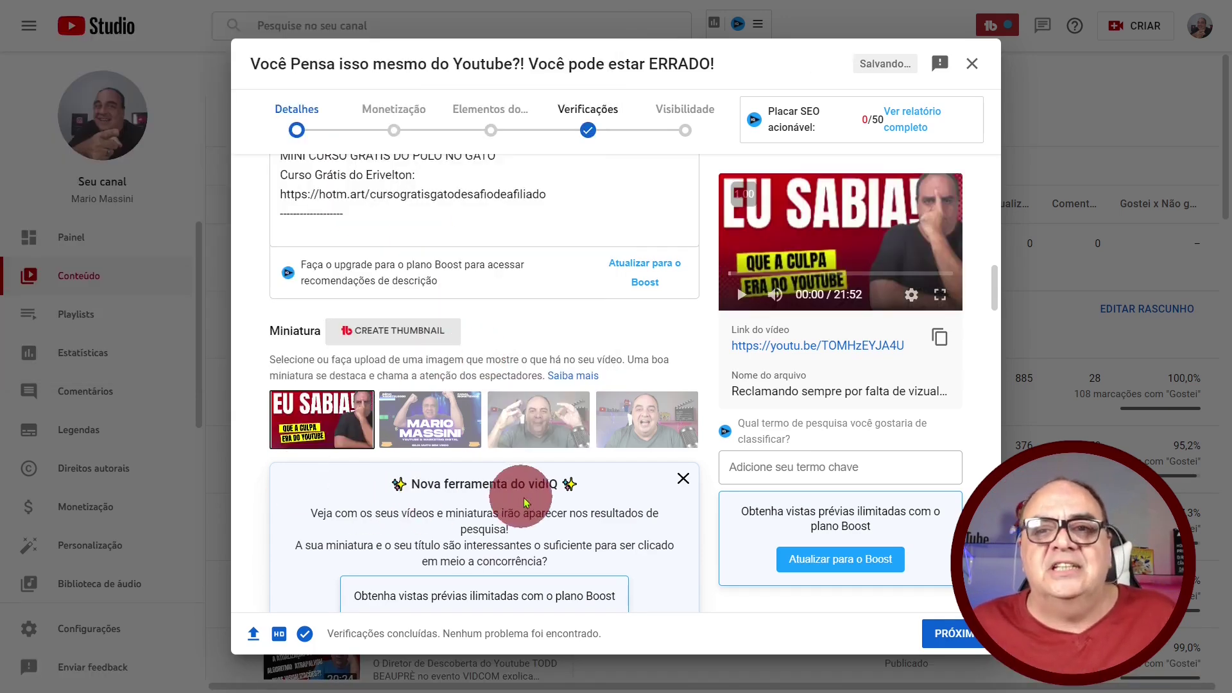
Step: Add the video to the playlists YOUTUBE, SEO PARA RANQUEAR and MONETIZAÇÃO
{"action": "scroll", "coordinate": [611, 385], "scroll_direction": "down", "scroll_amount": 3}
{"action": "scroll", "coordinate": [670, 418], "scroll_direction": "down", "scroll_amount": 5}
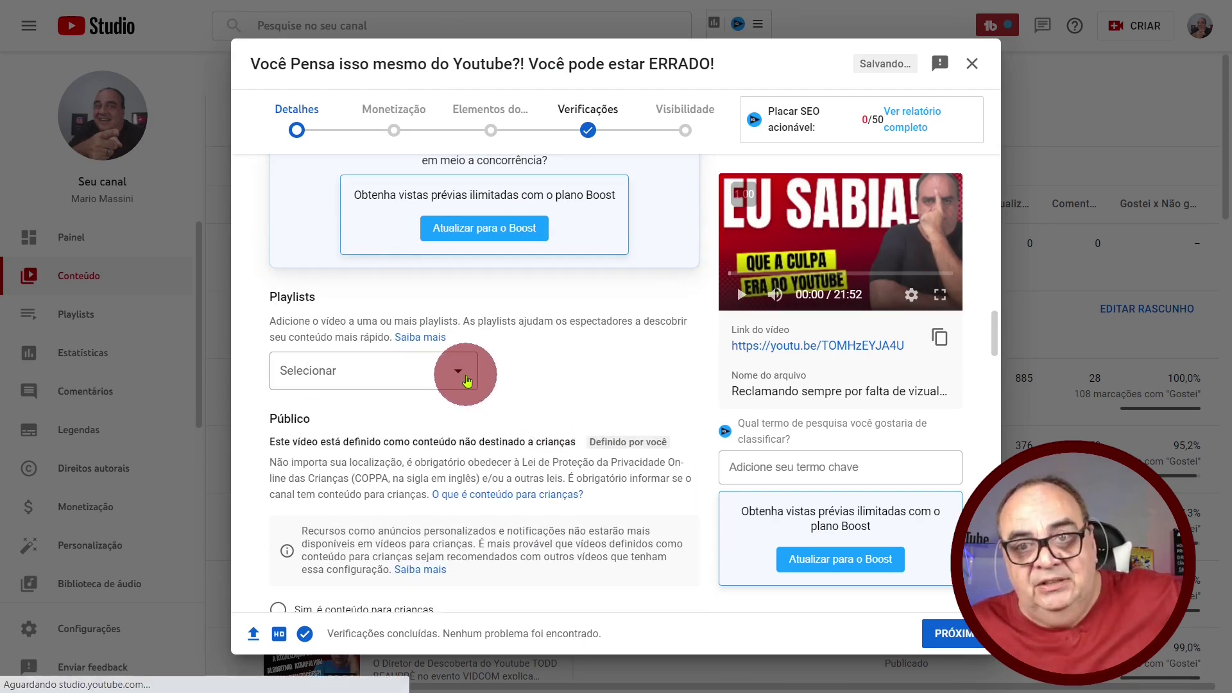
{"action": "left_click", "coordinate": [467, 381]}
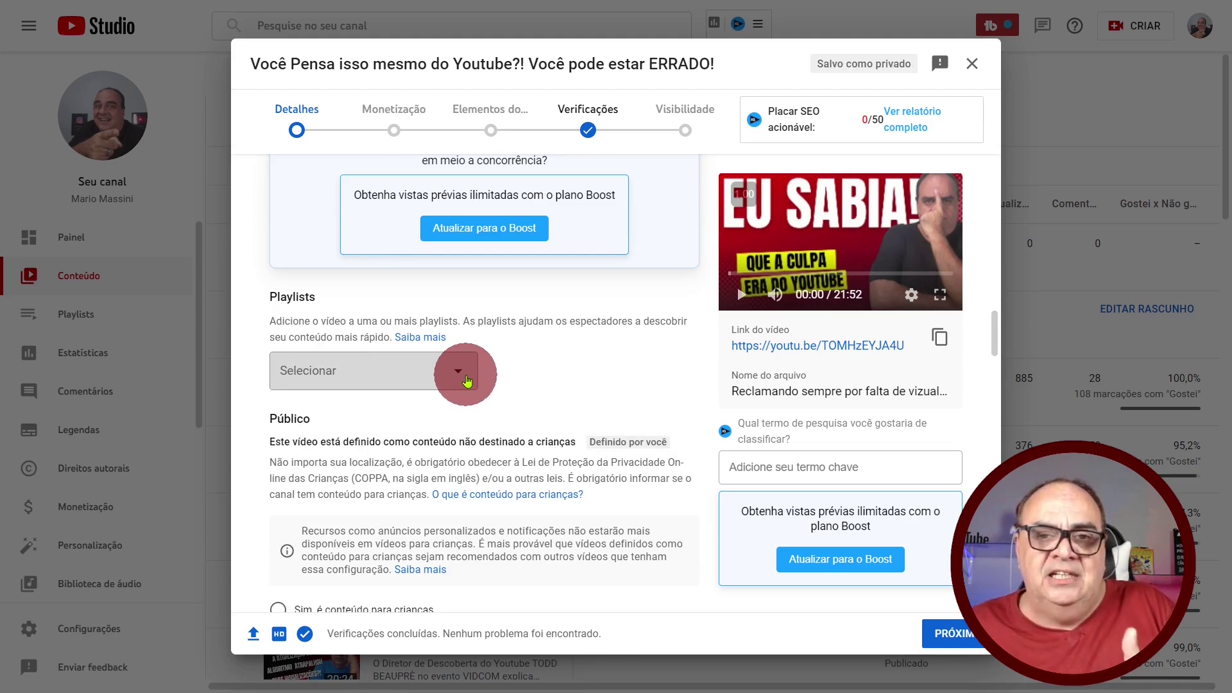
{"action": "left_click", "coordinate": [556, 370]}
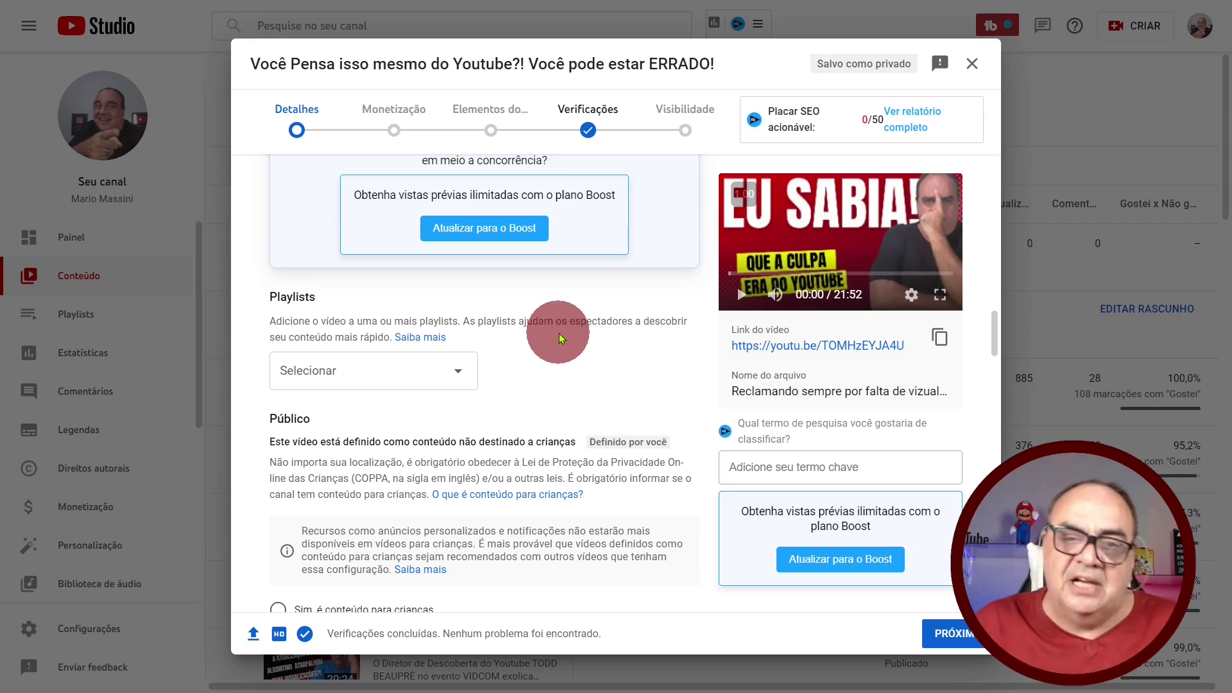
{"action": "left_click", "coordinate": [465, 372]}
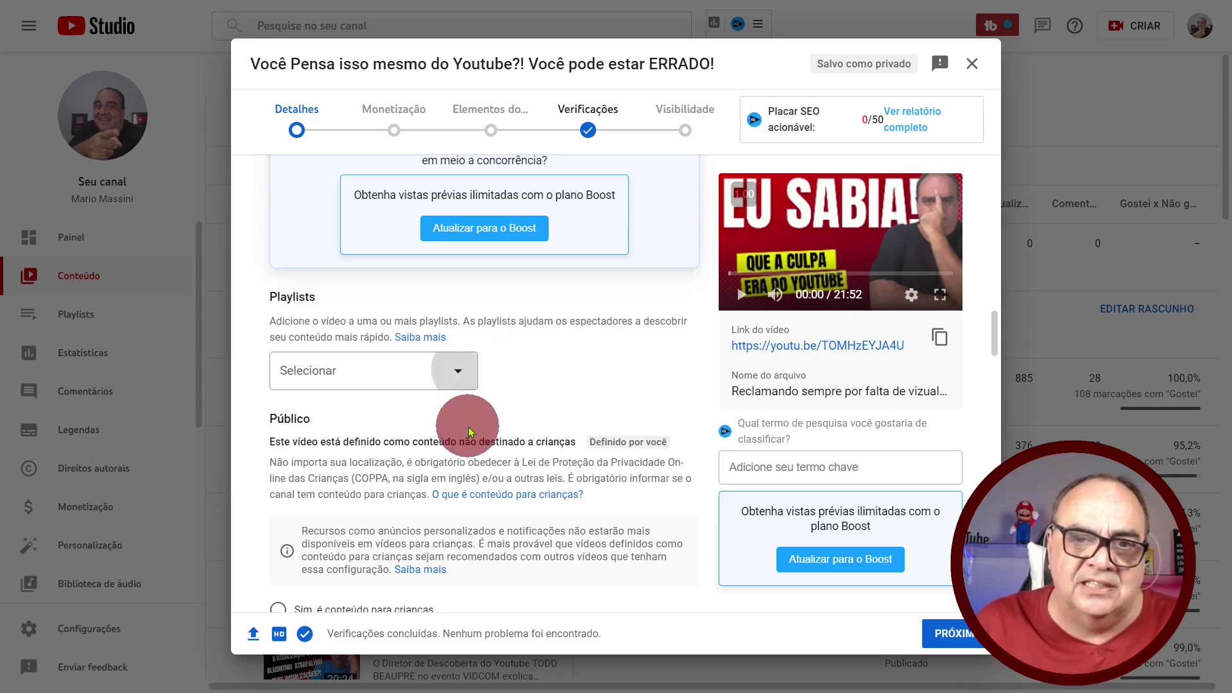
{"action": "left_click", "coordinate": [295, 394]}
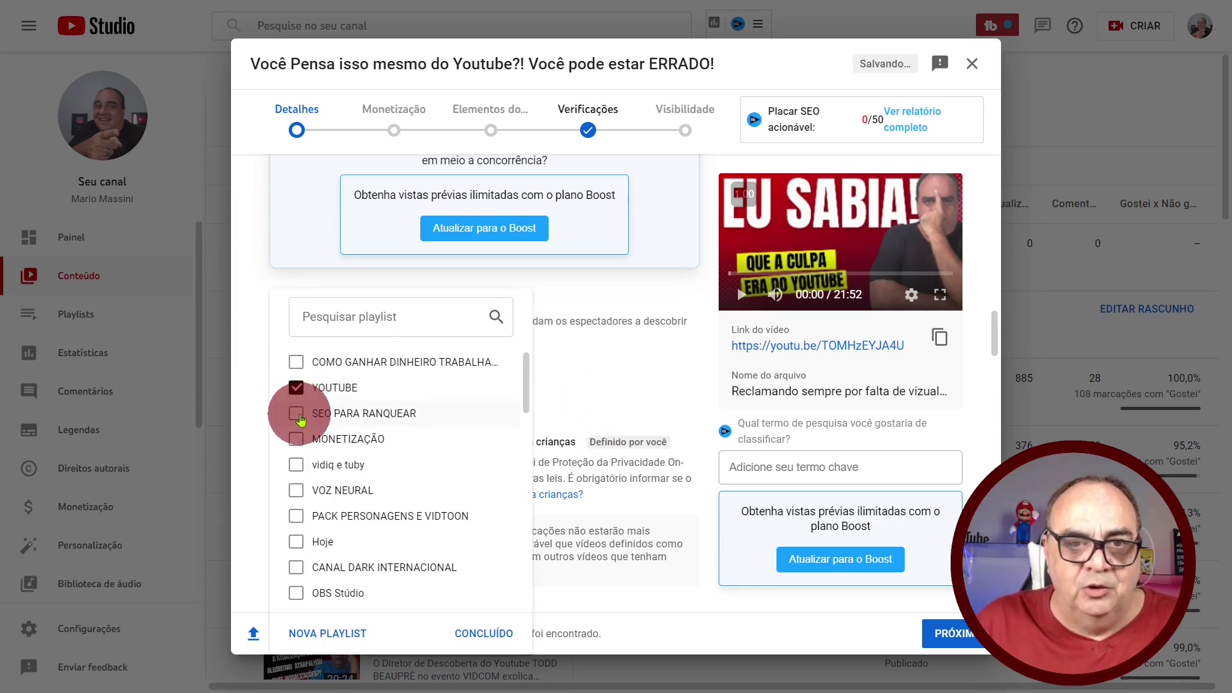
{"action": "left_click", "coordinate": [296, 414]}
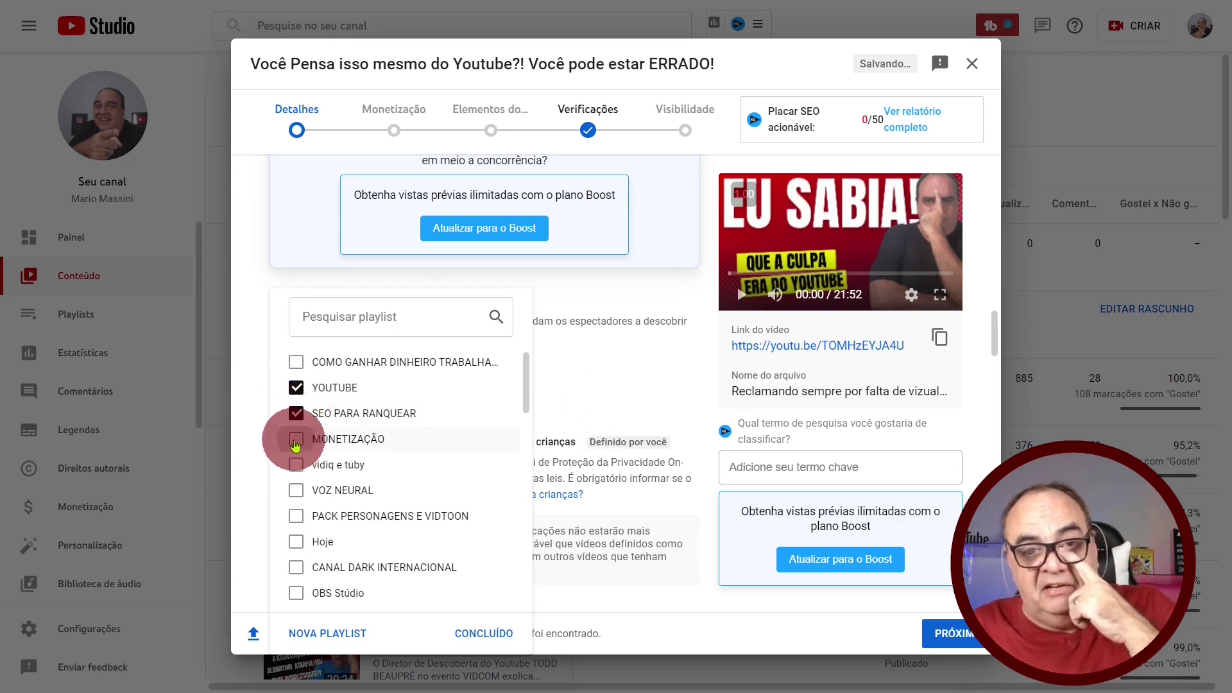
{"action": "left_click", "coordinate": [295, 443]}
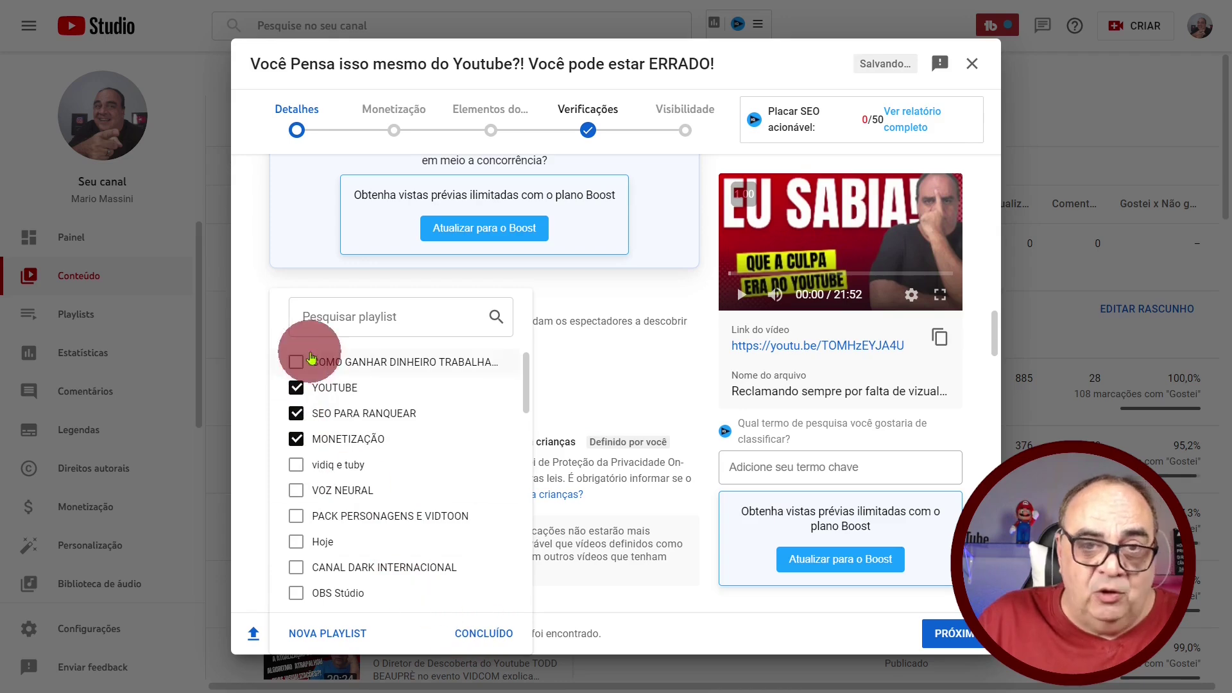
{"action": "left_click", "coordinate": [483, 634]}
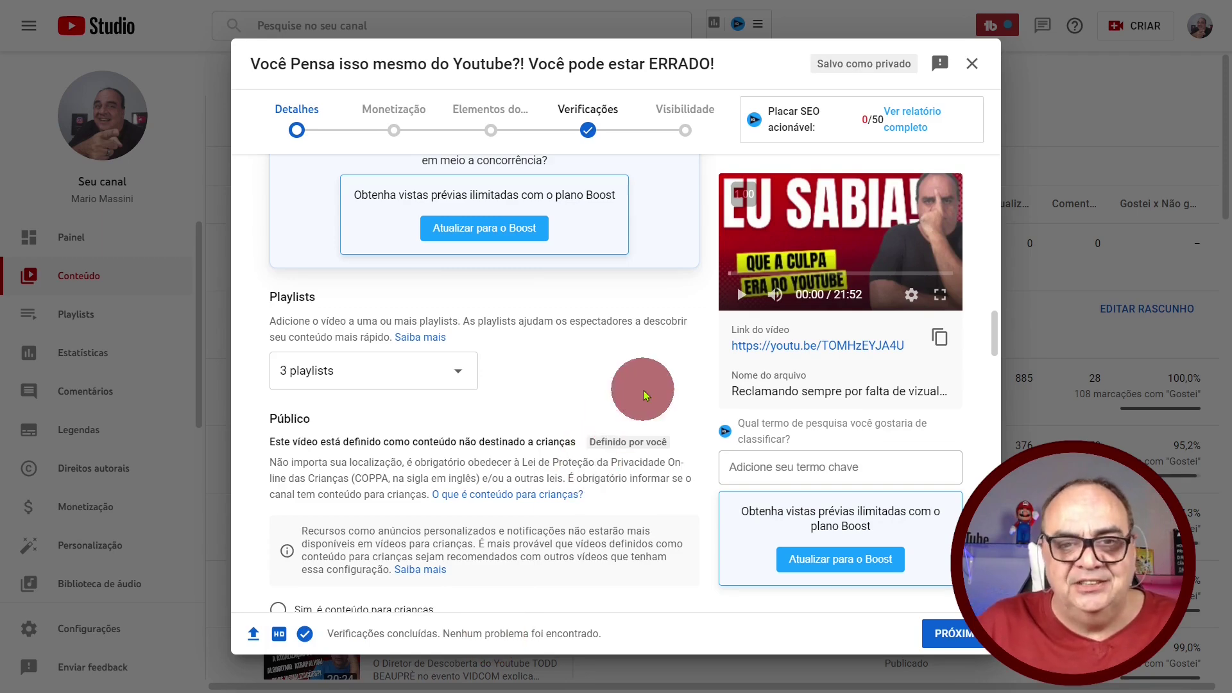
Step: Copy the block of channel-name variants and misspelled keywords up to "canaldark" from the Notepad notes and paste it into the upload's tags
{"action": "scroll", "coordinate": [645, 390], "scroll_direction": "down", "scroll_amount": 1}
{"action": "scroll", "coordinate": [644, 390], "scroll_direction": "down", "scroll_amount": 1}
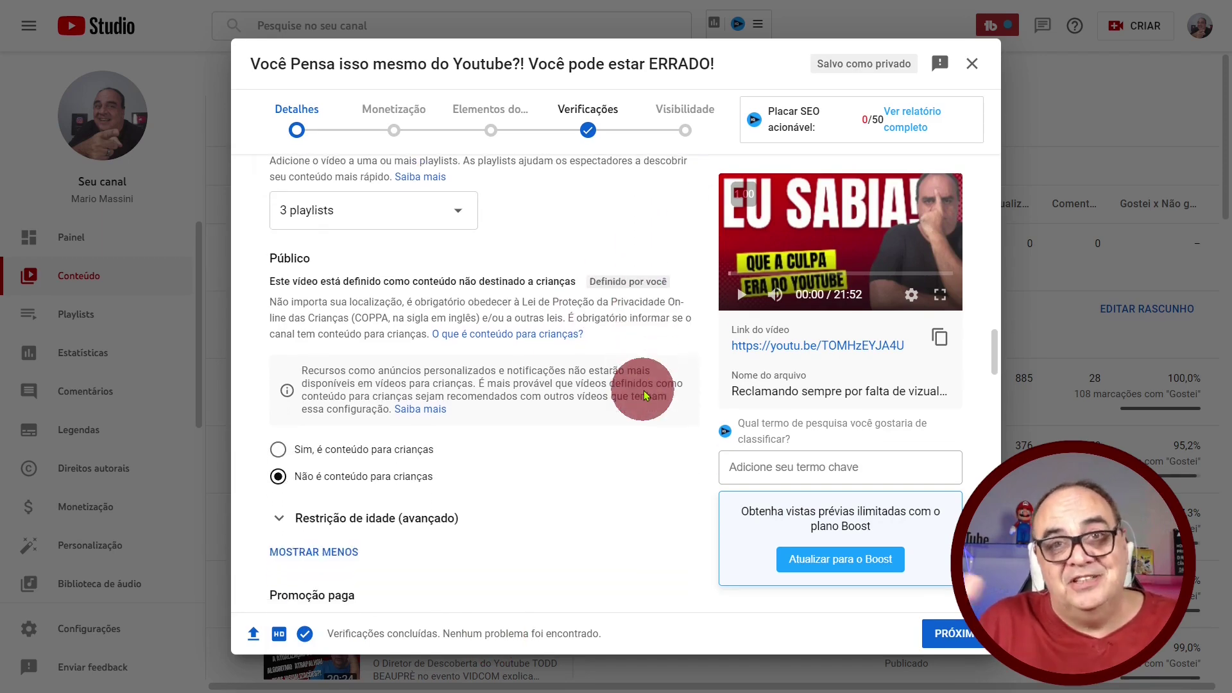
{"action": "scroll", "coordinate": [644, 390], "scroll_direction": "down", "scroll_amount": 9}
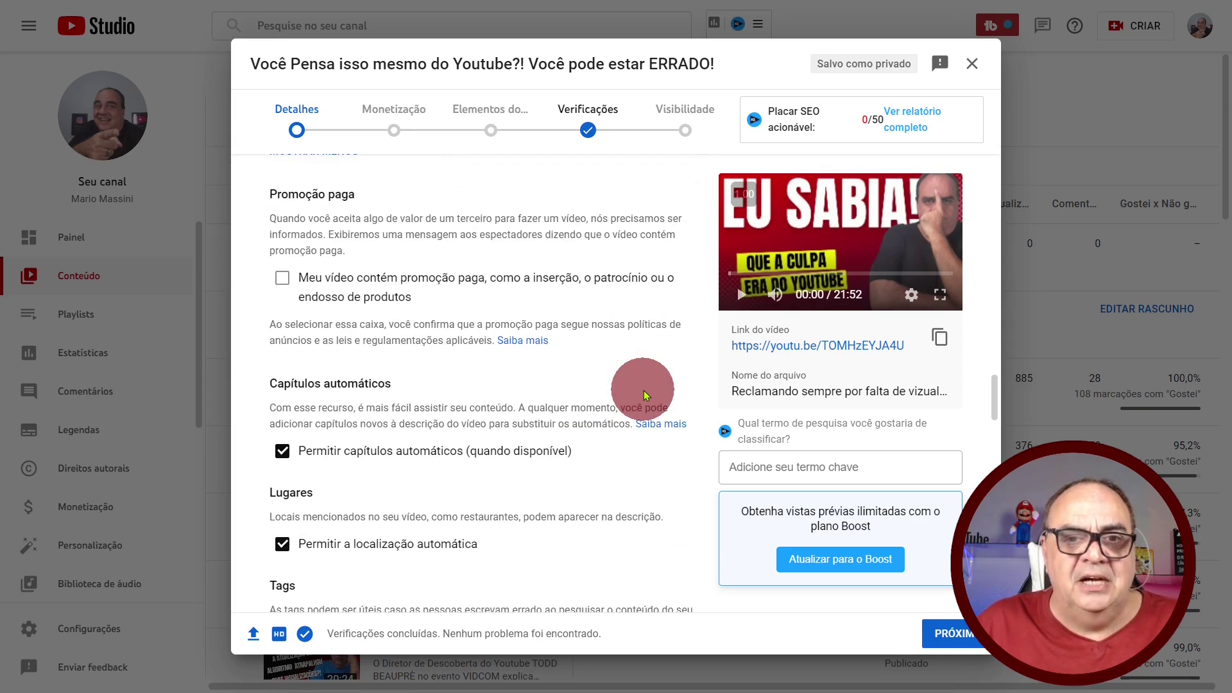
{"action": "scroll", "coordinate": [642, 390], "scroll_direction": "down", "scroll_amount": 1}
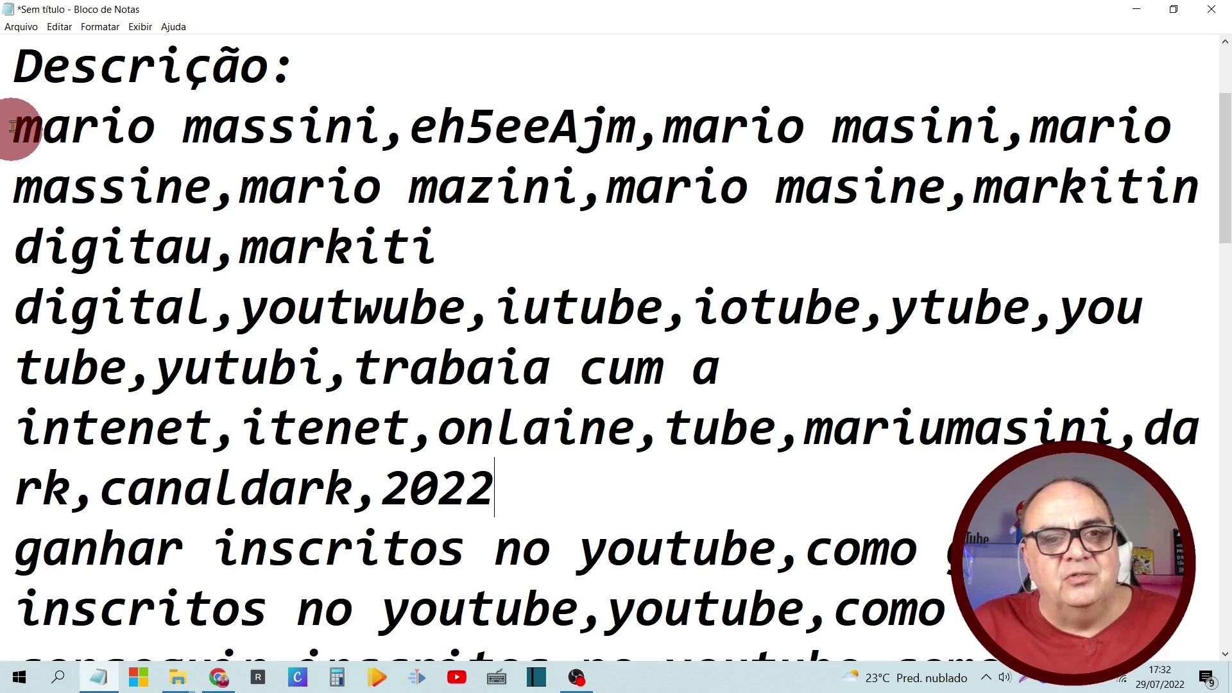
{"action": "left_click", "coordinate": [15, 125]}
{"action": "left_click_drag", "start_coordinate": [14, 125], "coordinate": [1183, 238]}
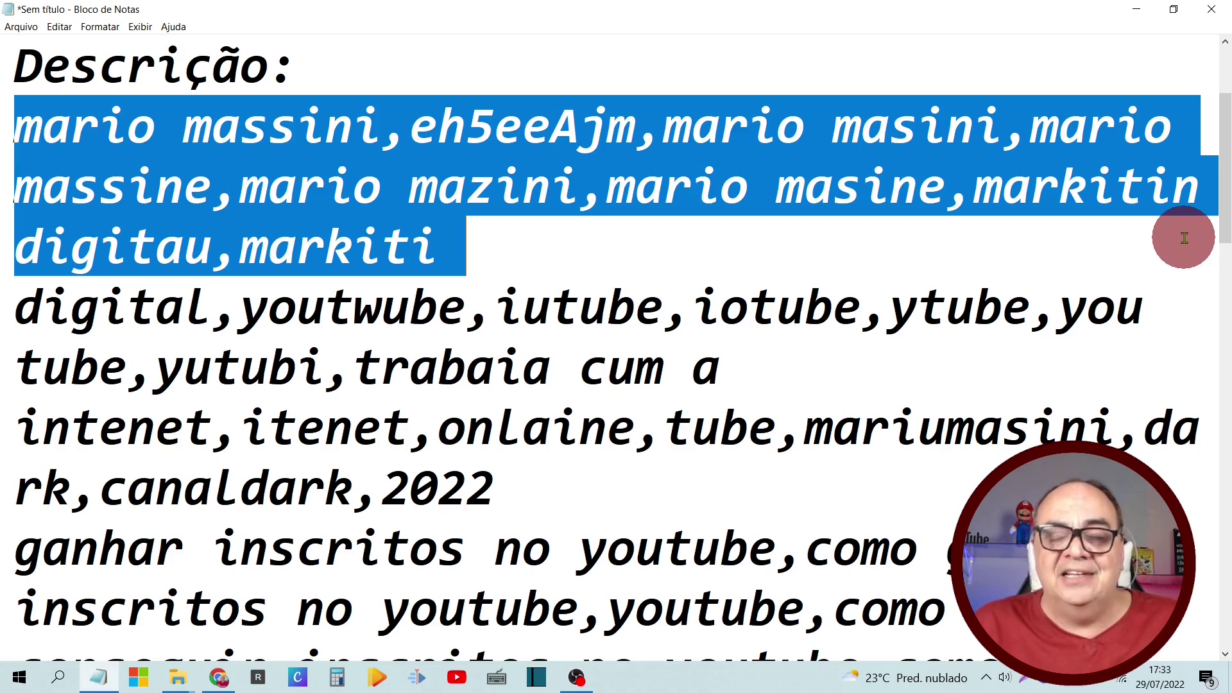
{"action": "left_click_drag", "start_coordinate": [1184, 240], "coordinate": [383, 503]}
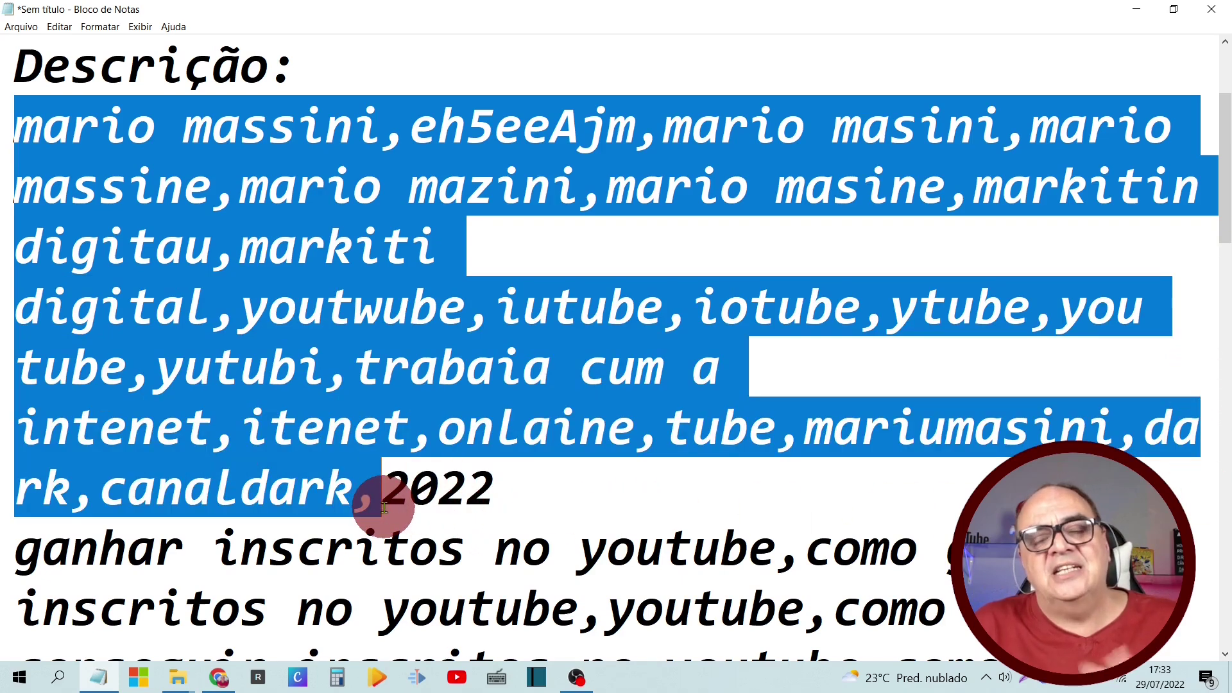
{"action": "right_click", "coordinate": [326, 307]}
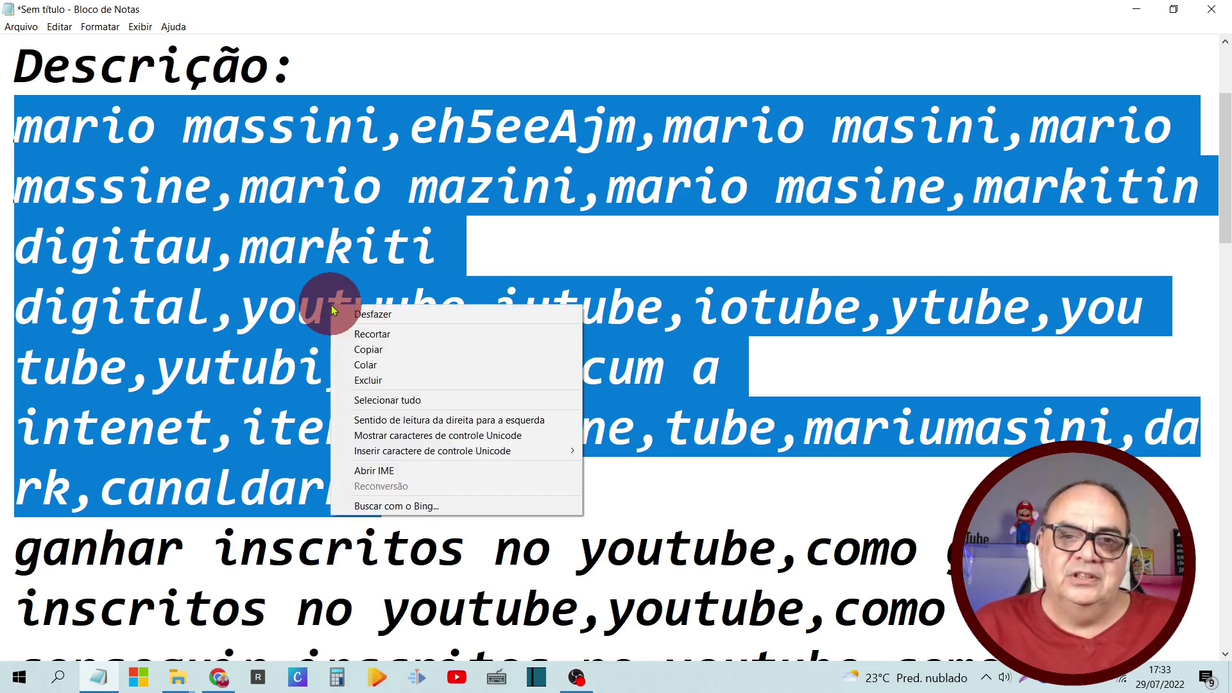
{"action": "left_click", "coordinate": [369, 349]}
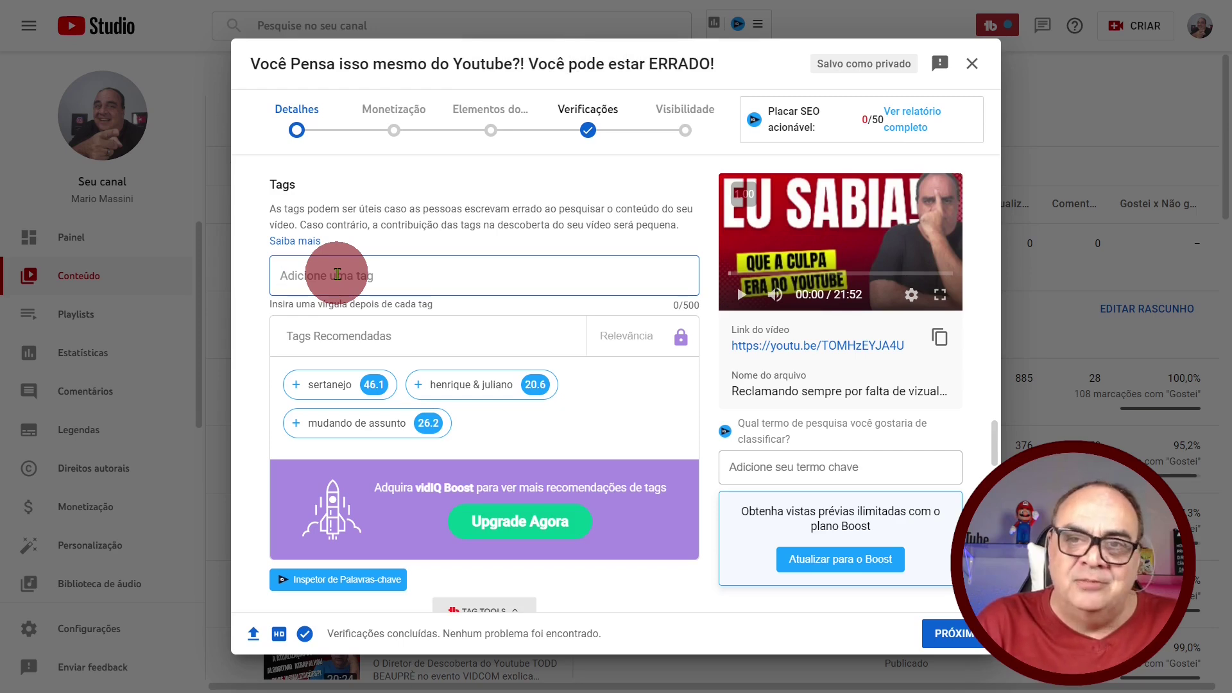
{"action": "key", "text": "ctrl+v"}
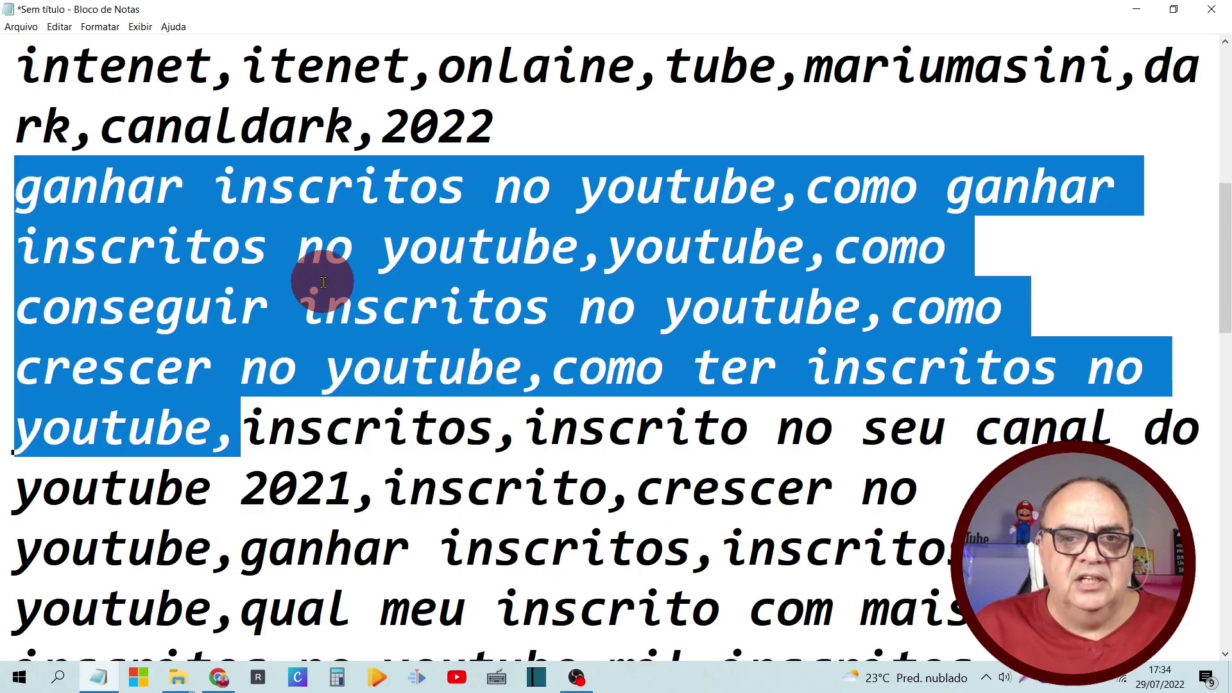
Step: Copy the tags "ganhar inscritos no youtube" through "como ter inscritos no youtube" from the notes into the upload's tags, and remove the tag "youtube"
{"action": "right_click", "coordinate": [325, 283]}
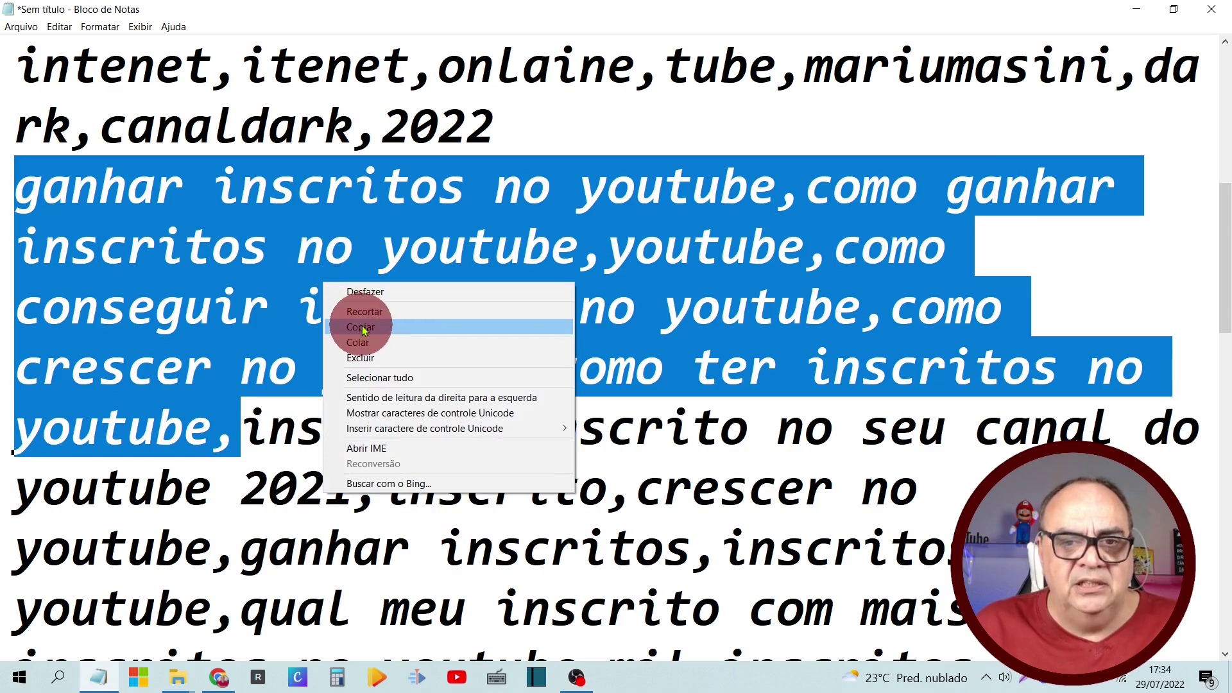
{"action": "left_click", "coordinate": [360, 327]}
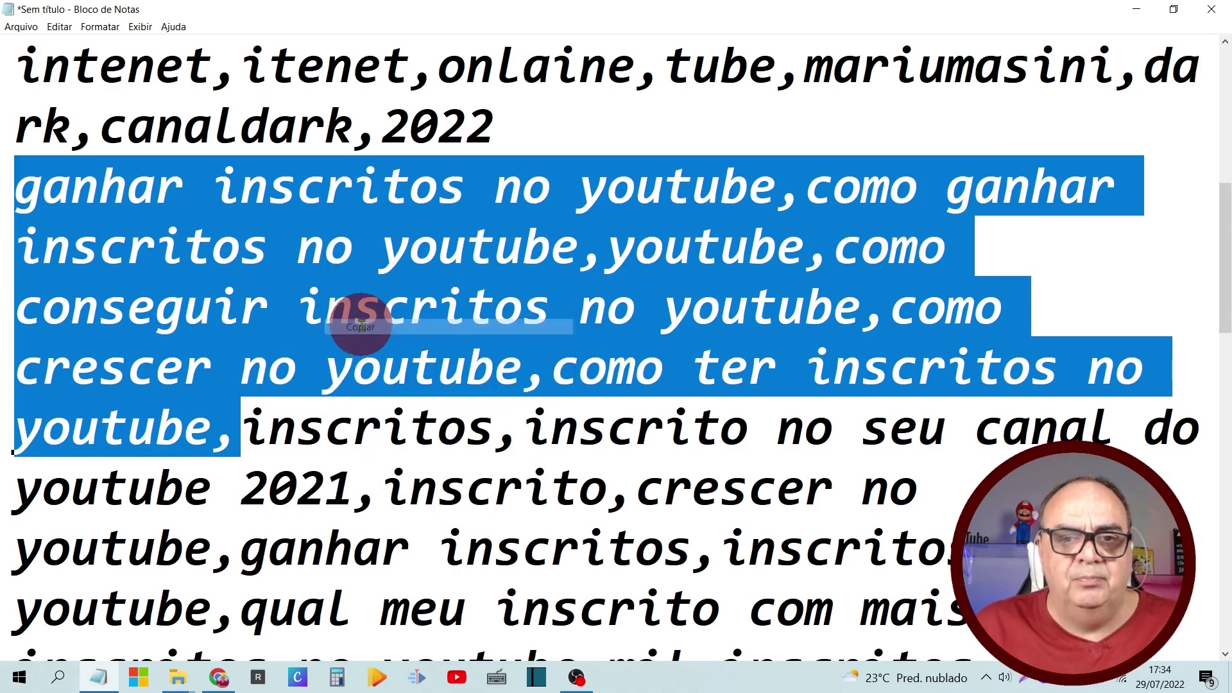
{"action": "left_click", "coordinate": [218, 677]}
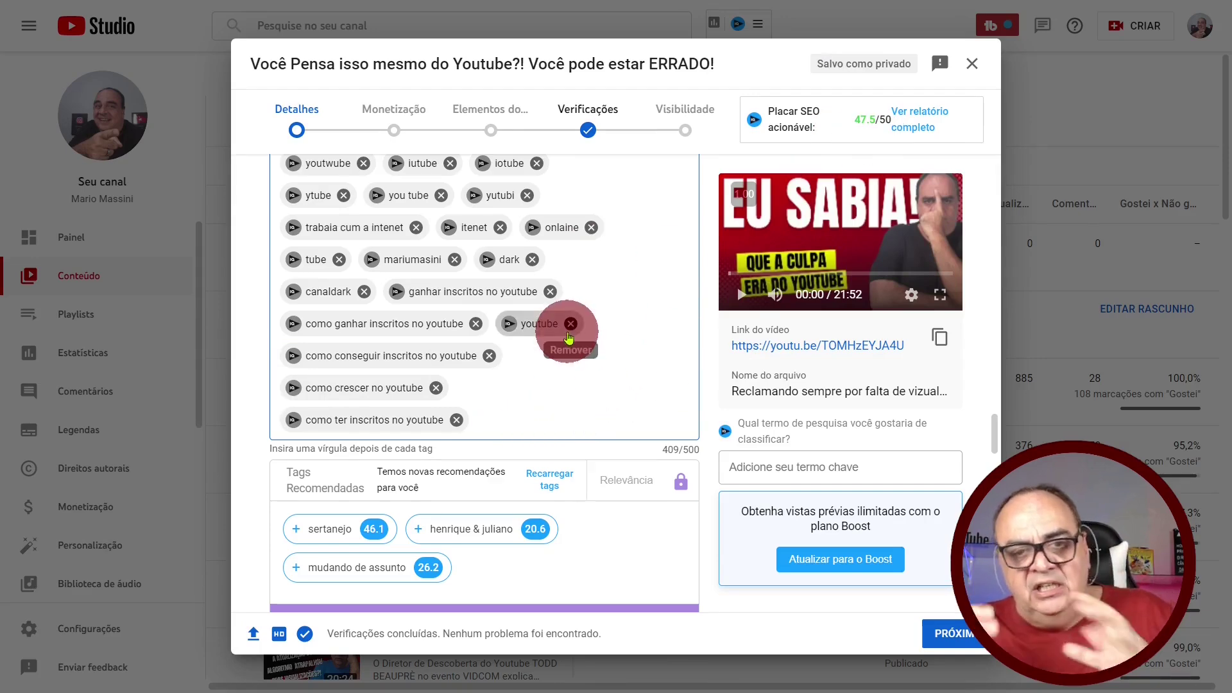
{"action": "left_click", "coordinate": [571, 324]}
{"action": "scroll", "coordinate": [584, 392], "scroll_direction": "up", "scroll_amount": 5}
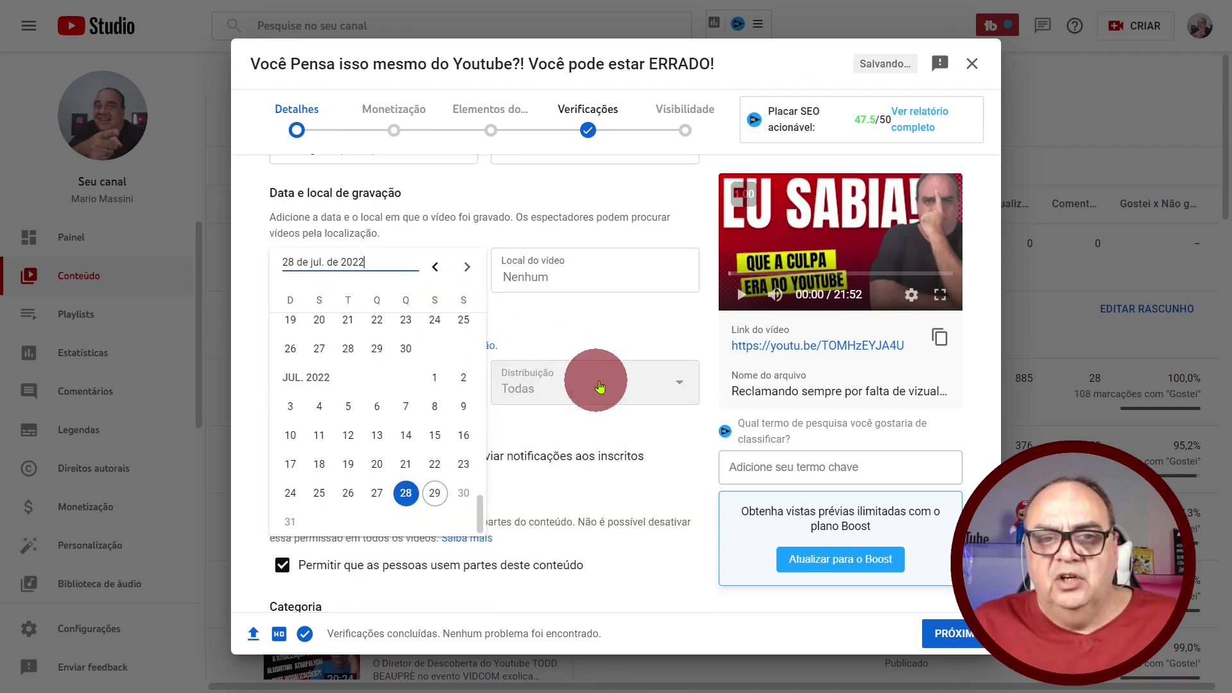
Step: Enter "Brasil" as the video's recording location, leaving the recording date picker
{"action": "scroll", "coordinate": [467, 410], "scroll_direction": "up", "scroll_amount": 3}
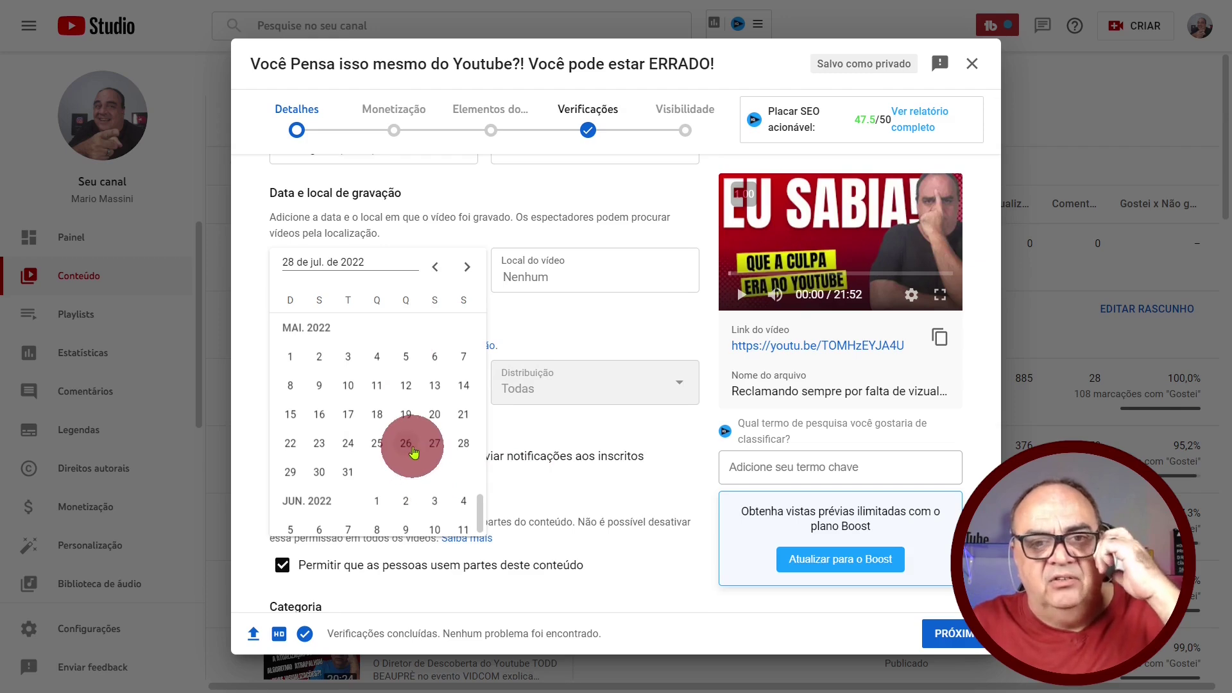
{"action": "left_click", "coordinate": [534, 276]}
{"action": "type", "text": "Brasil"}
Step: Review the upload's category, comment settings, title, description, thumbnail, selected playlists and tags before leaving the details stage
{"action": "scroll", "coordinate": [539, 442], "scroll_direction": "down", "scroll_amount": 4}
{"action": "scroll", "coordinate": [503, 460], "scroll_direction": "down", "scroll_amount": 3}
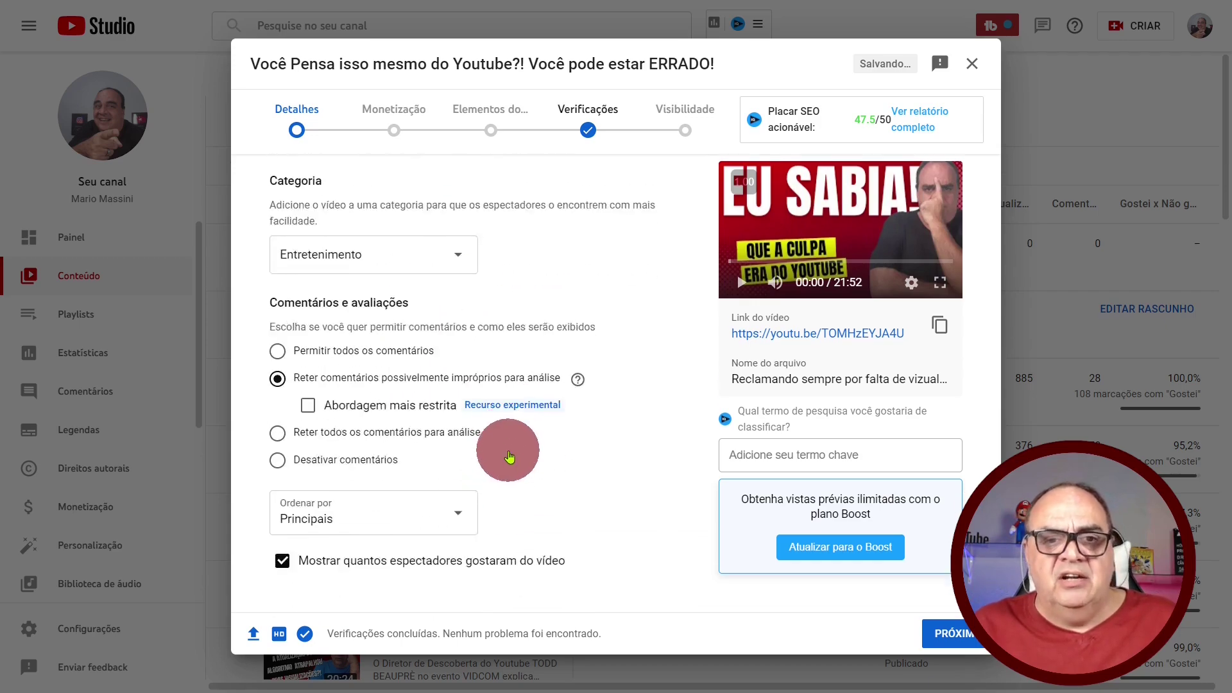
{"action": "scroll", "coordinate": [504, 461], "scroll_direction": "up", "scroll_amount": 10}
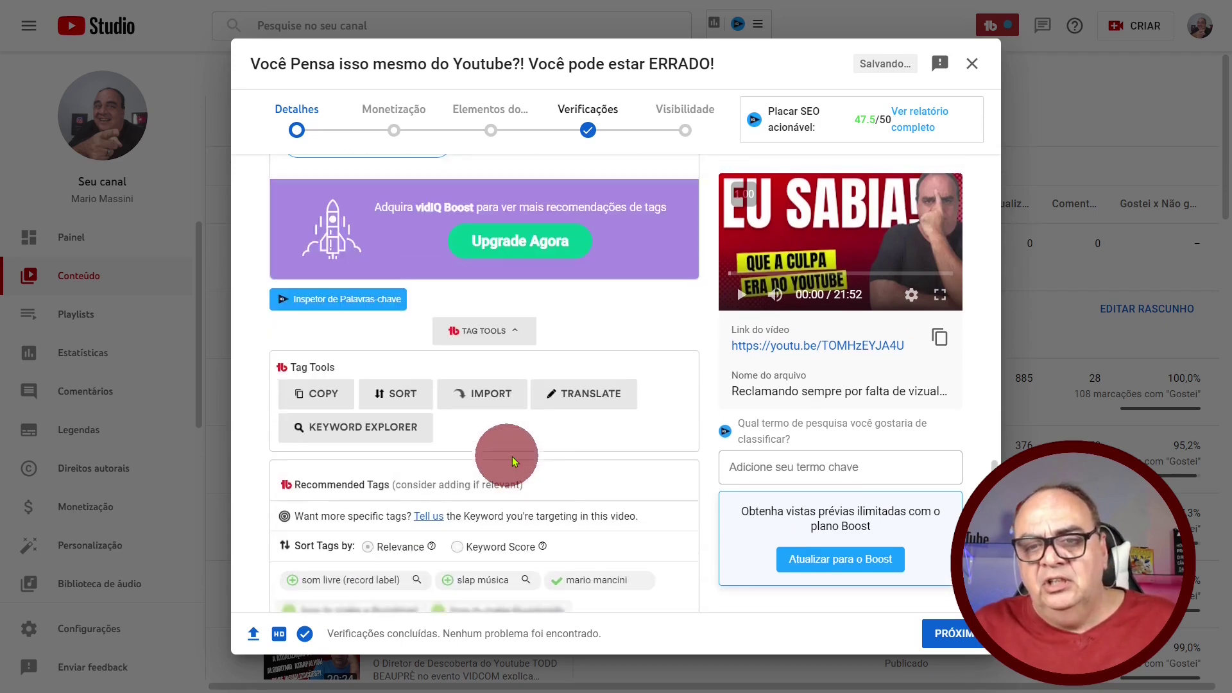
{"action": "scroll", "coordinate": [647, 444], "scroll_direction": "up", "scroll_amount": 12}
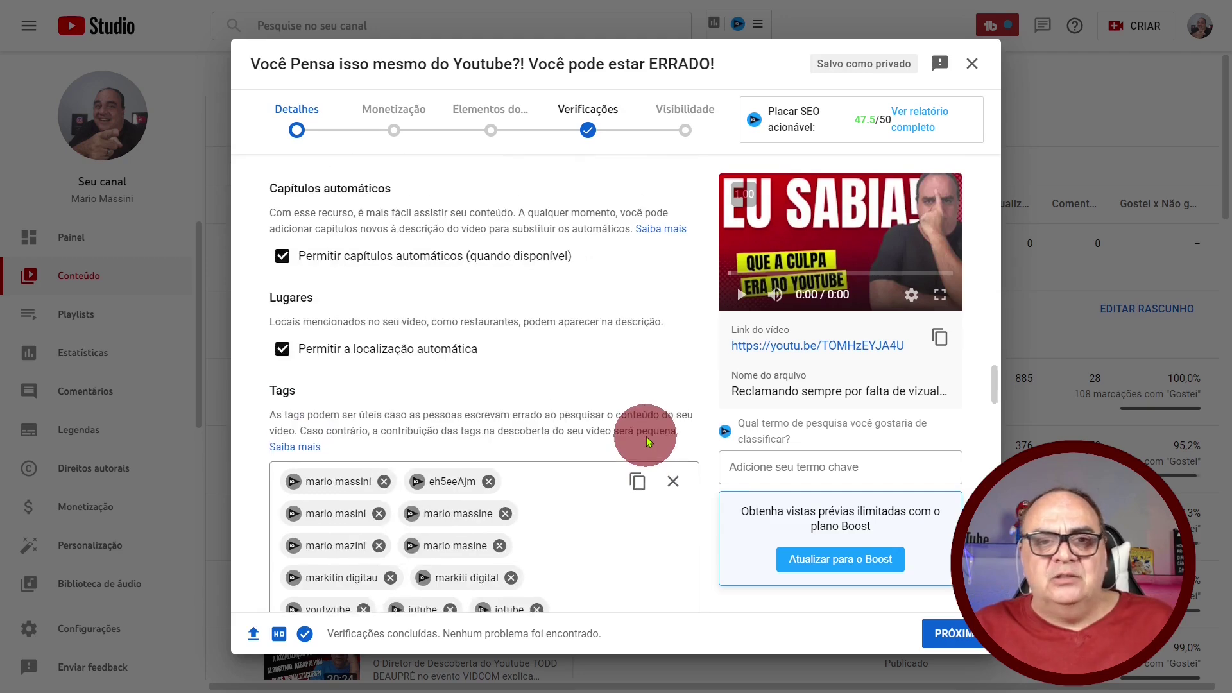
{"action": "scroll", "coordinate": [645, 436], "scroll_direction": "up", "scroll_amount": 10}
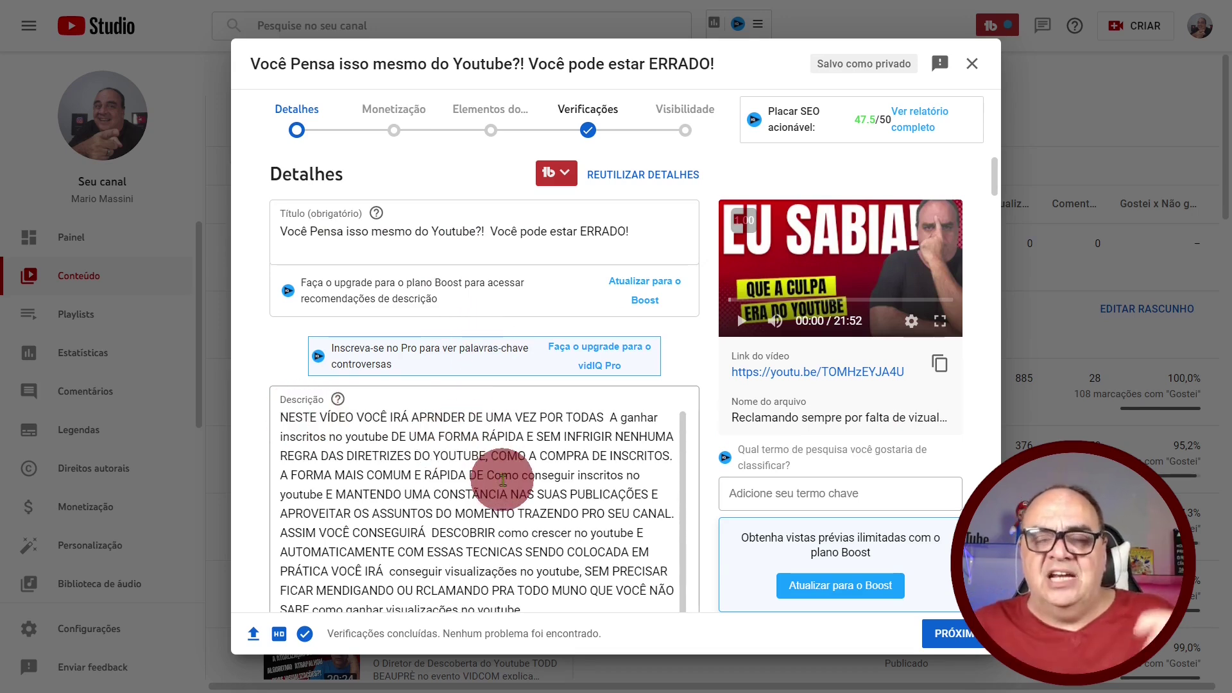
{"action": "scroll", "coordinate": [641, 503], "scroll_direction": "down", "scroll_amount": 10}
{"action": "scroll", "coordinate": [637, 507], "scroll_direction": "down", "scroll_amount": 10}
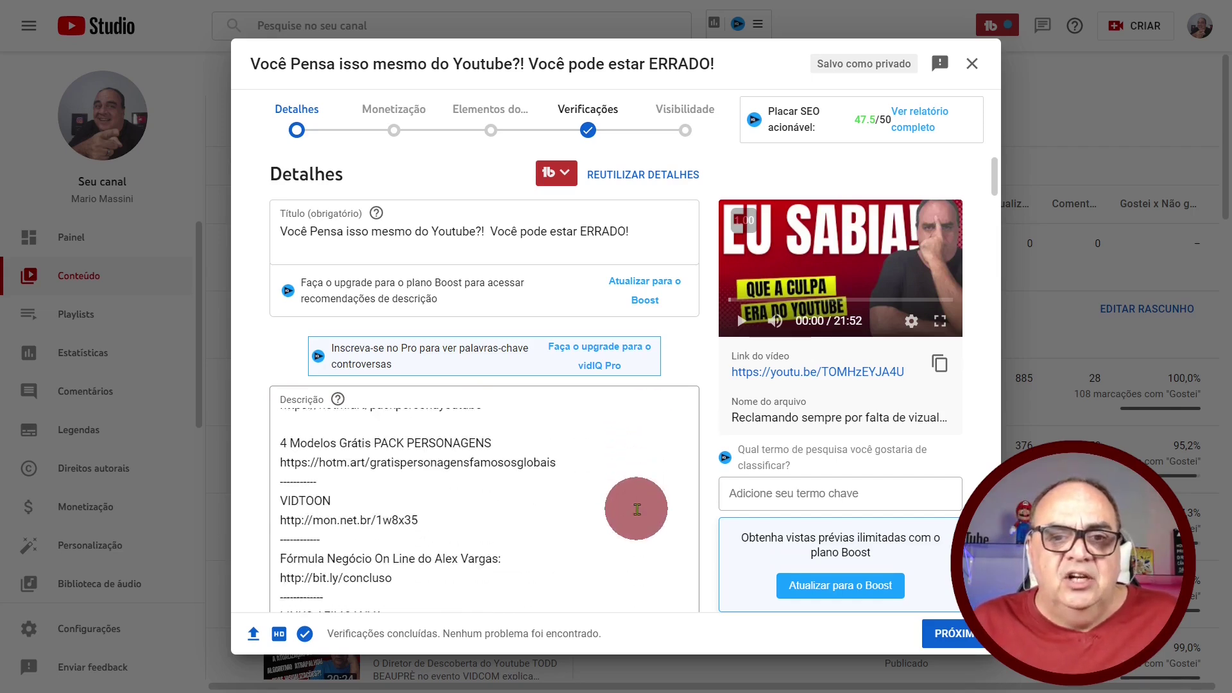
{"action": "scroll", "coordinate": [637, 508], "scroll_direction": "down", "scroll_amount": 10}
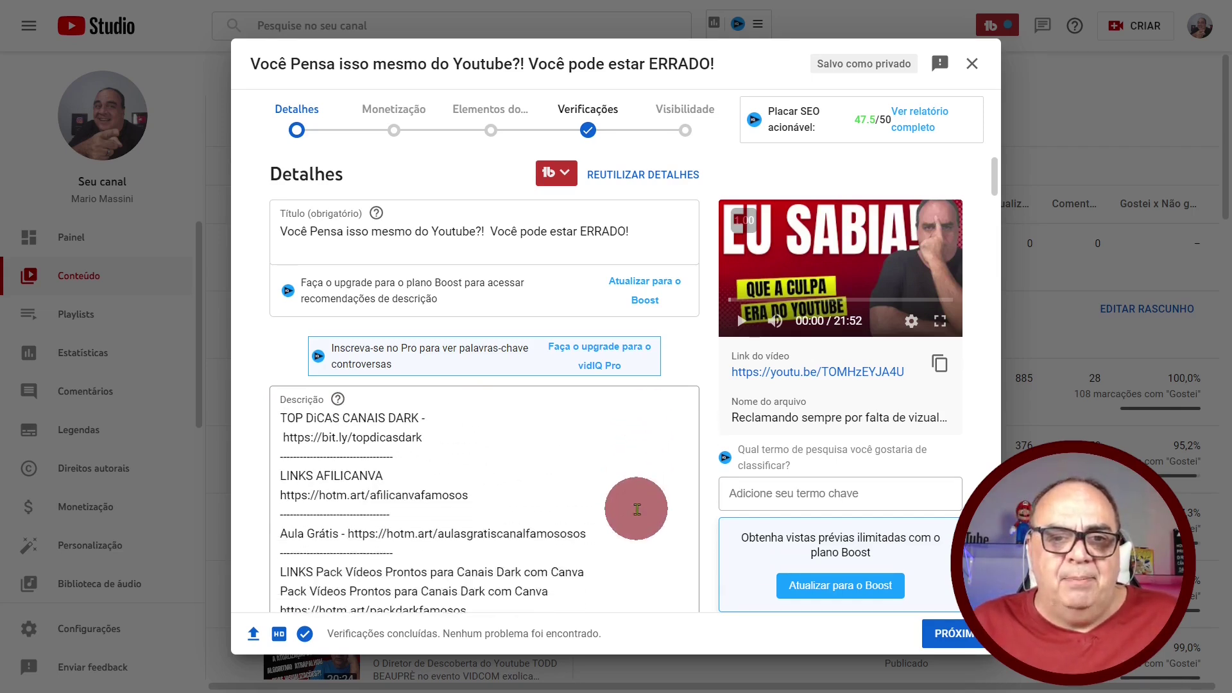
{"action": "scroll", "coordinate": [637, 509], "scroll_direction": "down", "scroll_amount": 5}
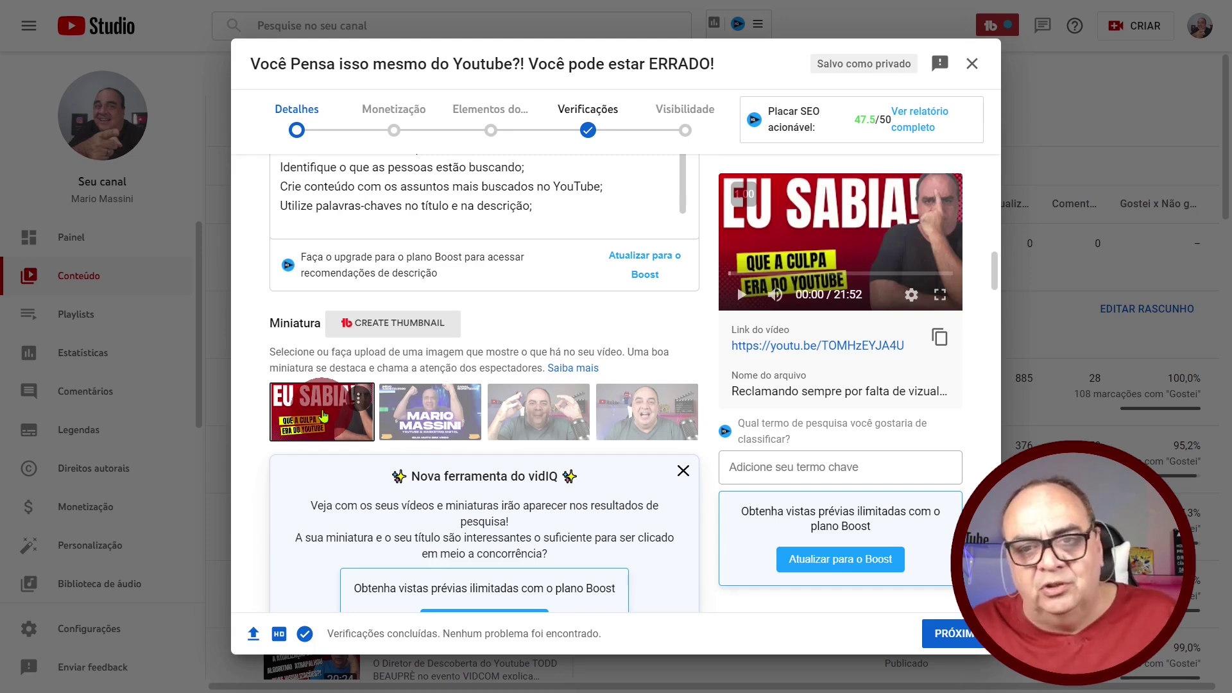
{"action": "scroll", "coordinate": [323, 417], "scroll_direction": "down", "scroll_amount": 6}
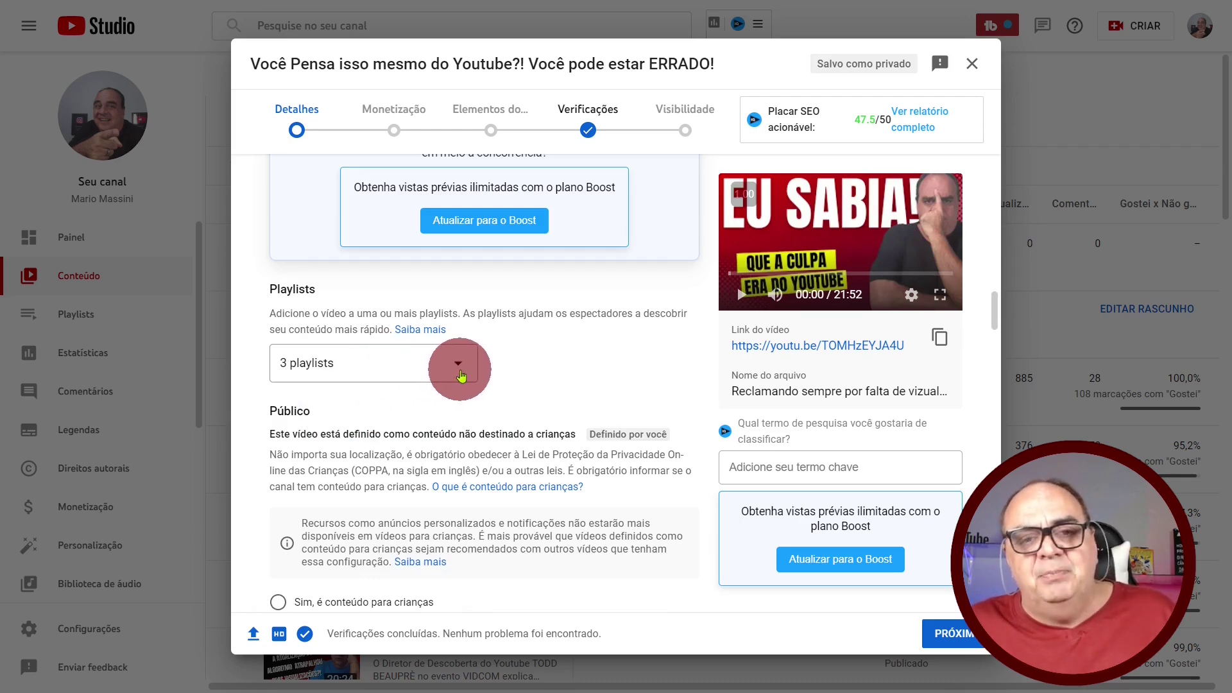
{"action": "left_click", "coordinate": [459, 365]}
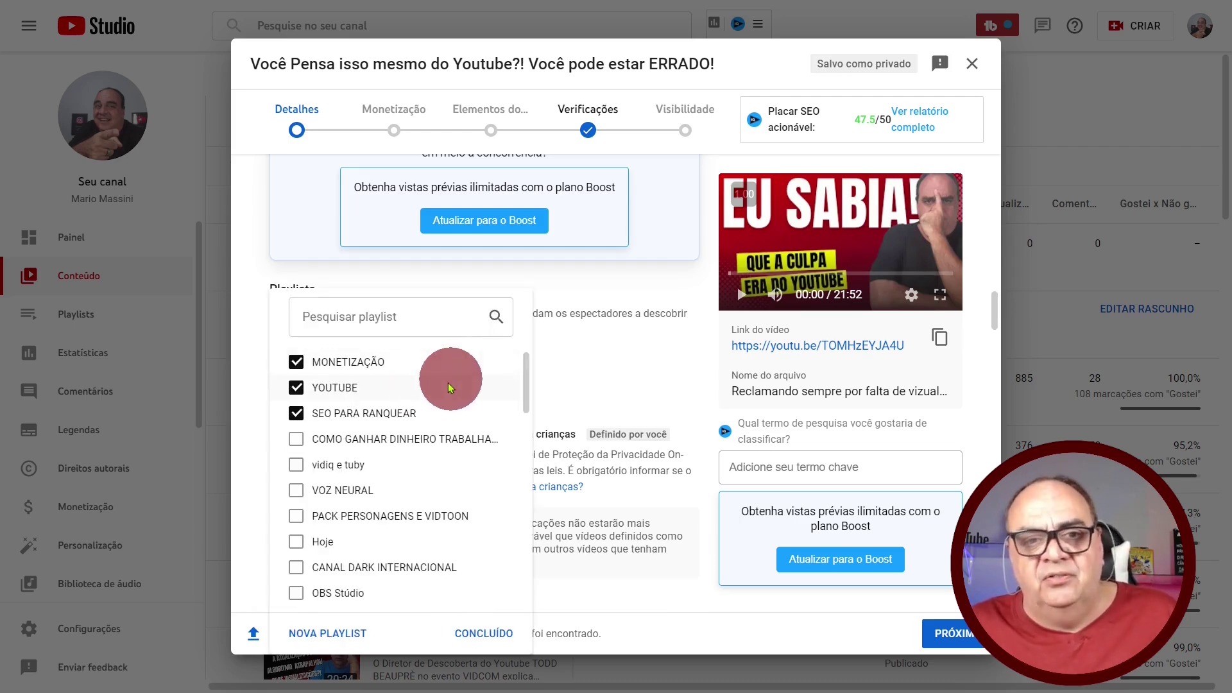
{"action": "left_click", "coordinate": [611, 370]}
{"action": "left_click_drag", "start_coordinate": [994, 313], "coordinate": [687, 414]}
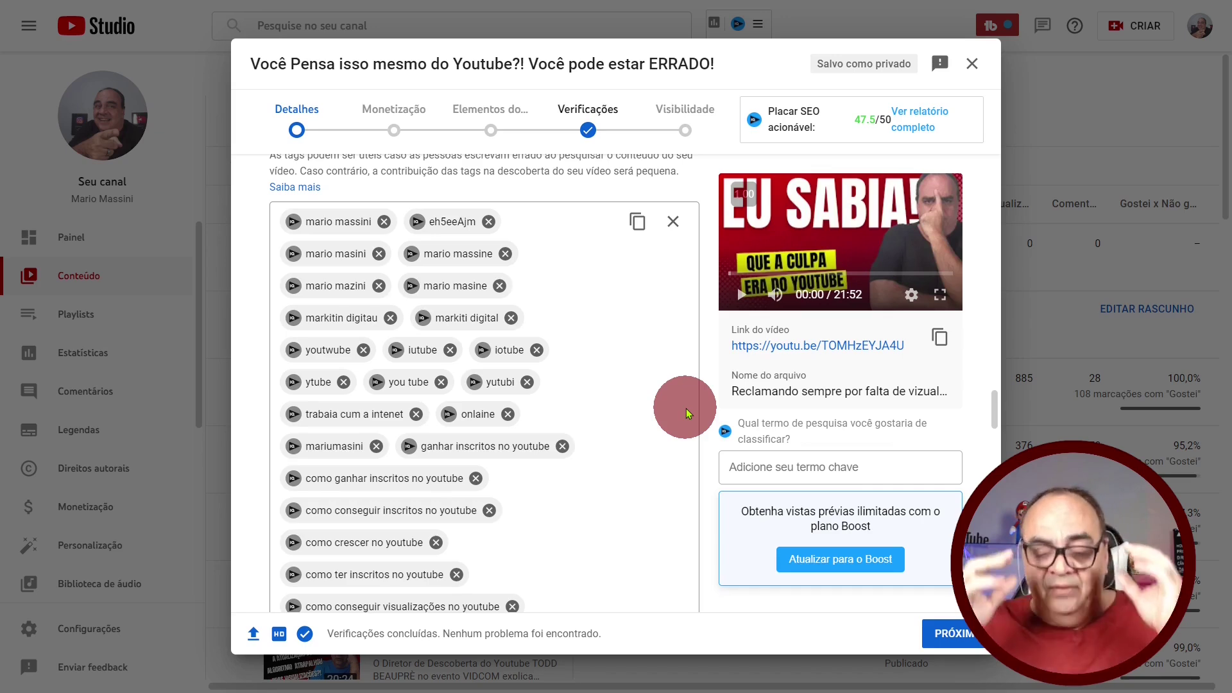
{"action": "scroll", "coordinate": [642, 413], "scroll_direction": "up", "scroll_amount": 3}
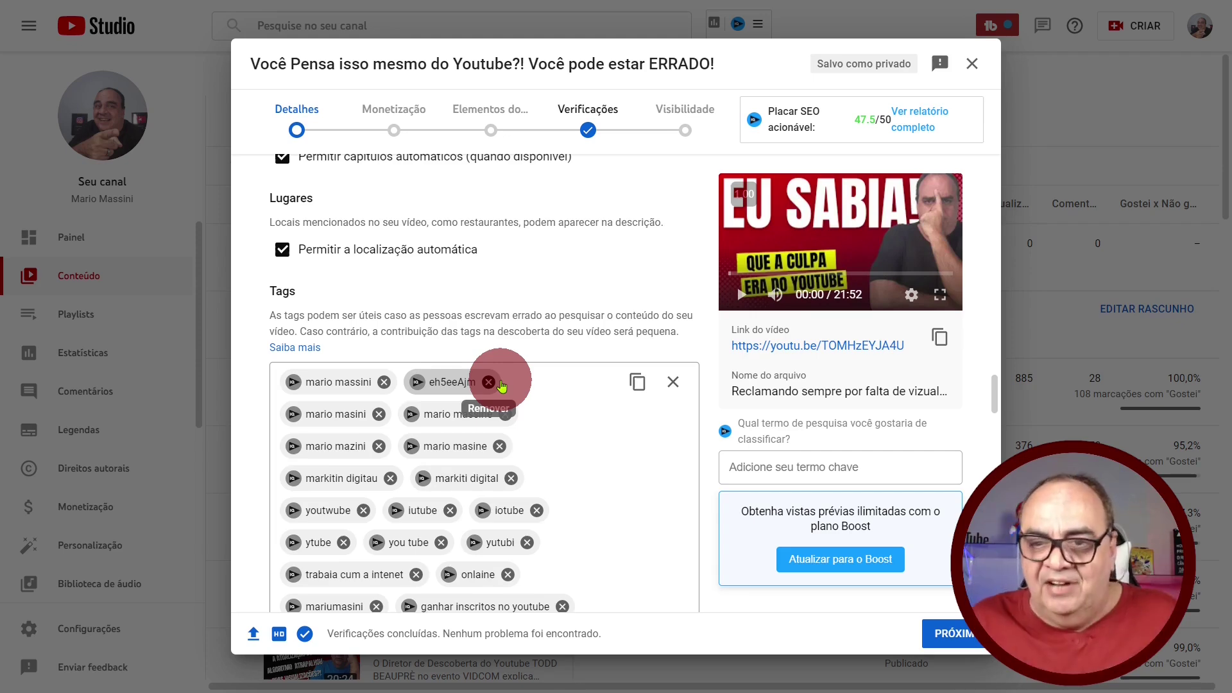
Step: Continue to the monetization stage and turn on monetization for the video
{"action": "left_click", "coordinate": [952, 634]}
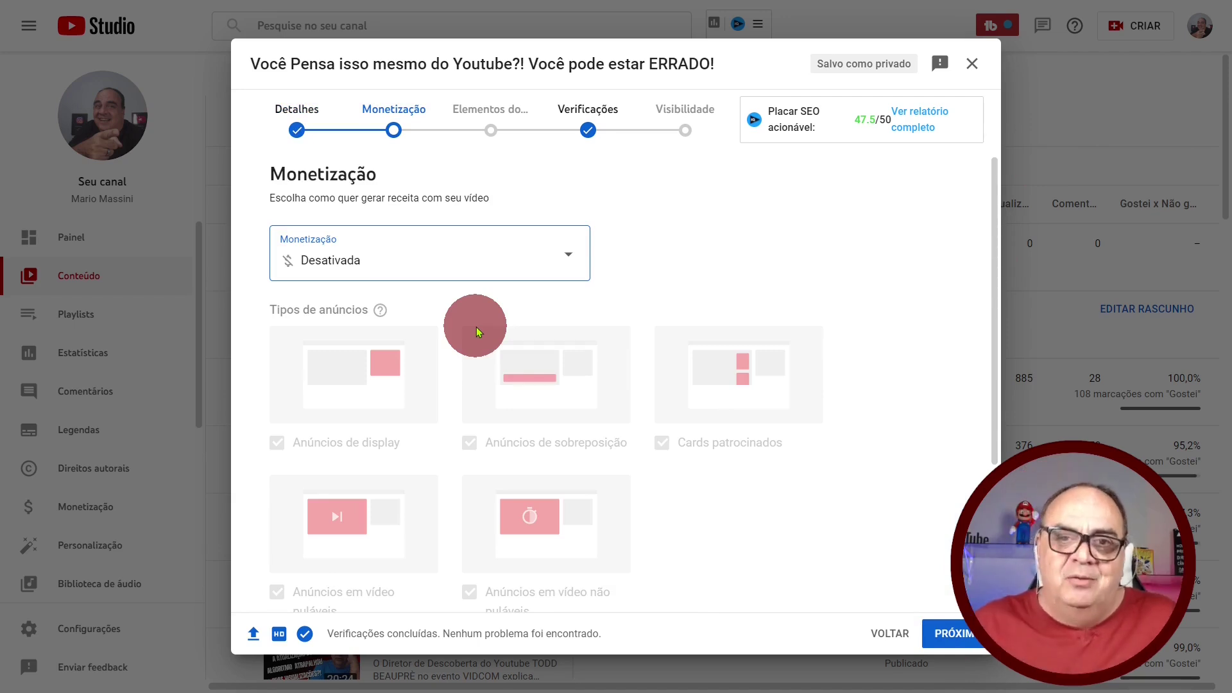
{"action": "left_click", "coordinate": [569, 254]}
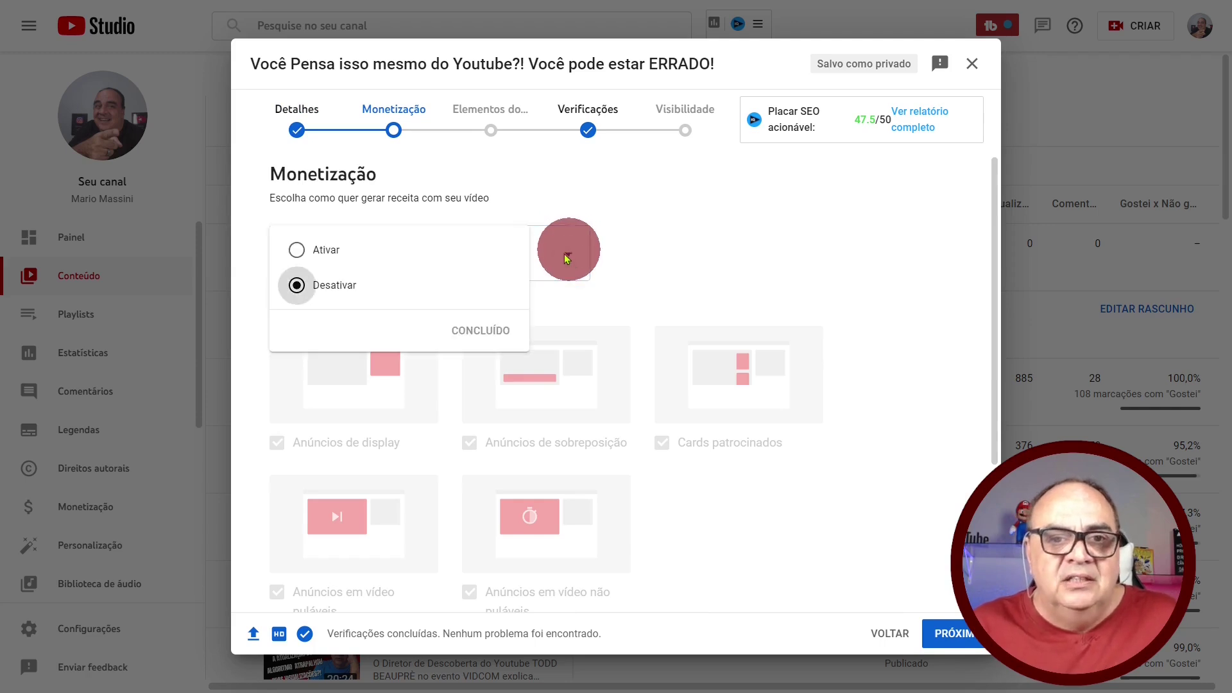
{"action": "left_click", "coordinate": [318, 250]}
{"action": "left_click", "coordinate": [480, 329]}
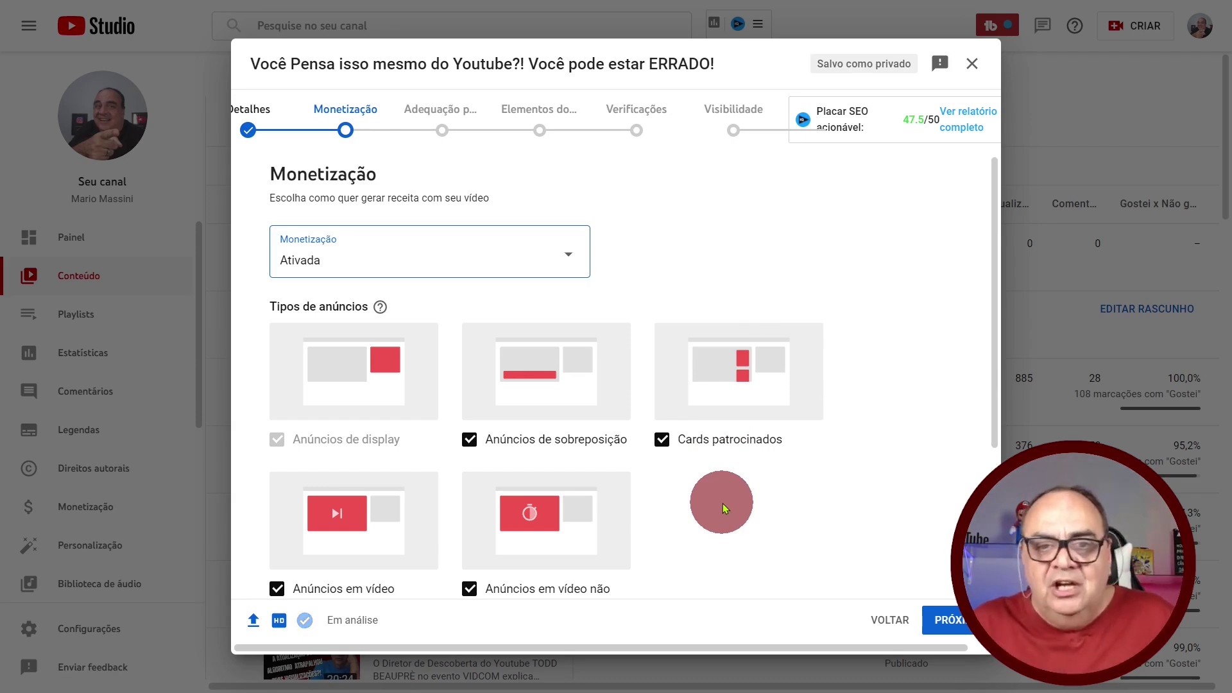
Step: Examine the ad types, in-video ad positions and mid-roll ad breaks, and leave the ad break editor discarding any changes
{"action": "scroll", "coordinate": [828, 395], "scroll_direction": "down", "scroll_amount": 1}
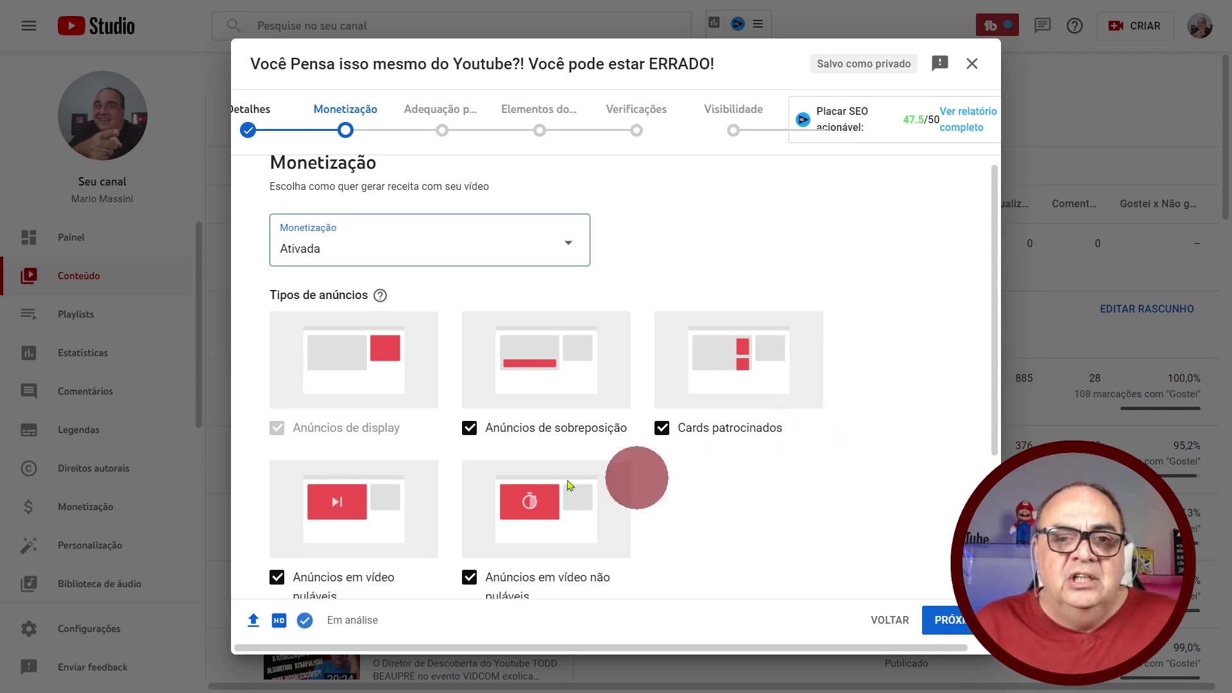
{"action": "scroll", "coordinate": [513, 449], "scroll_direction": "down", "scroll_amount": 1}
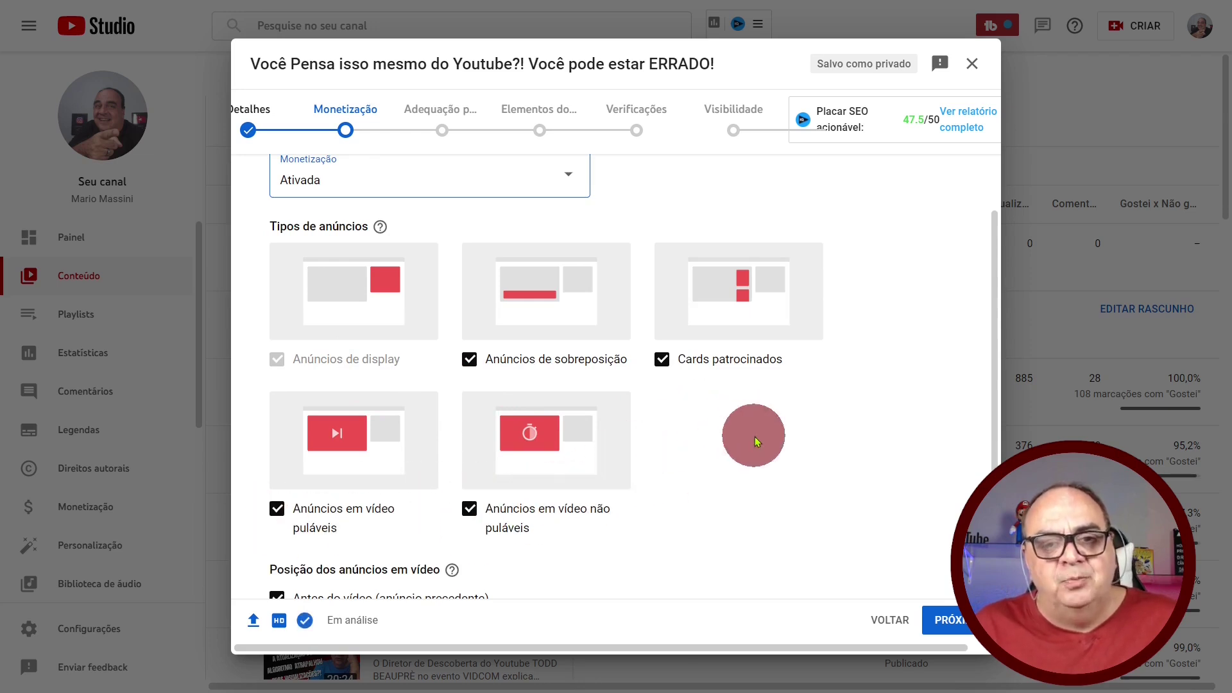
{"action": "scroll", "coordinate": [853, 372], "scroll_direction": "down", "scroll_amount": 3}
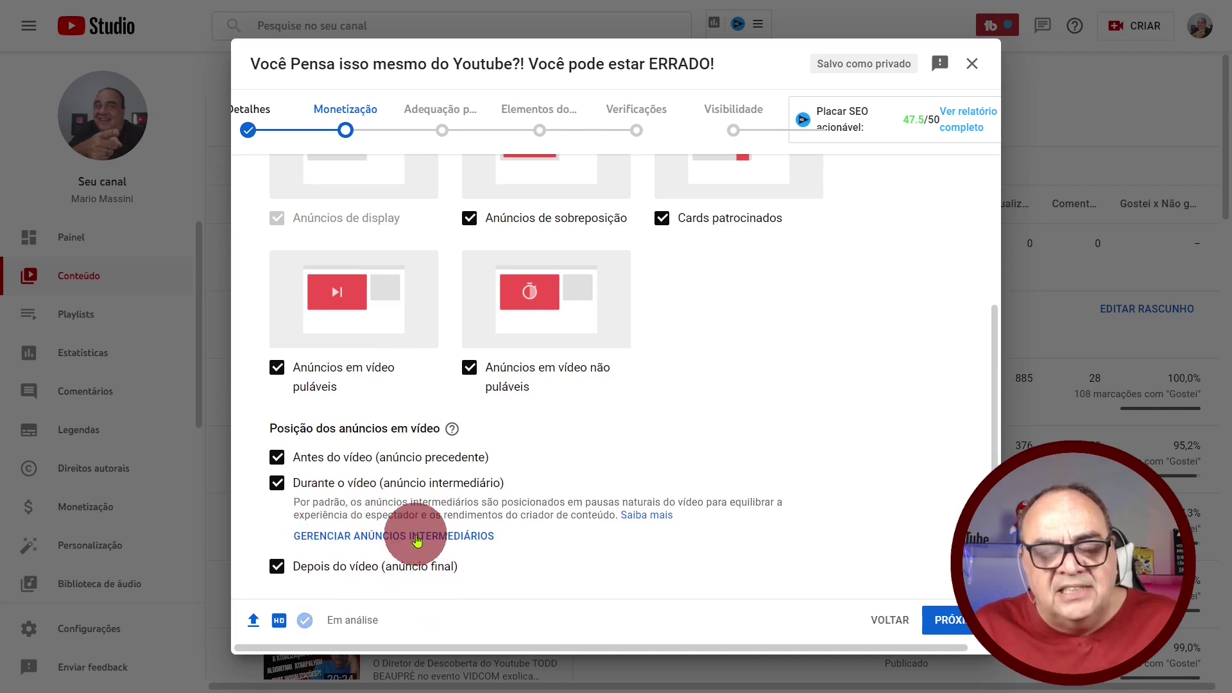
{"action": "left_click", "coordinate": [417, 541]}
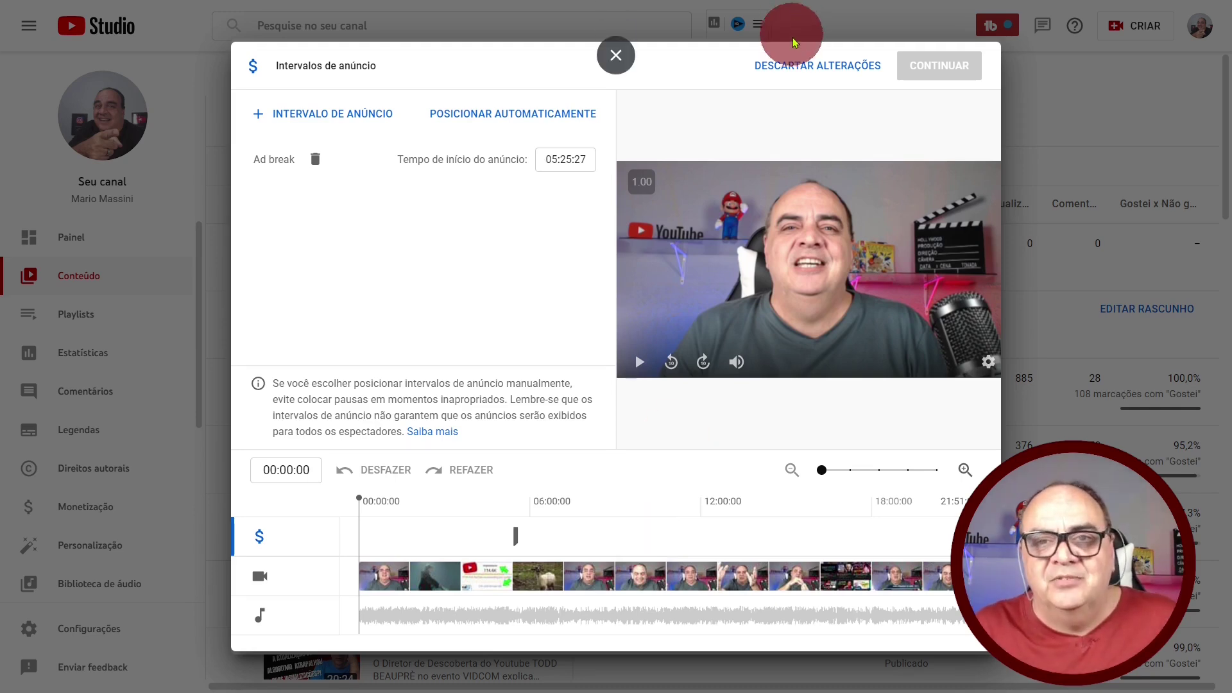
{"action": "left_click", "coordinate": [793, 70]}
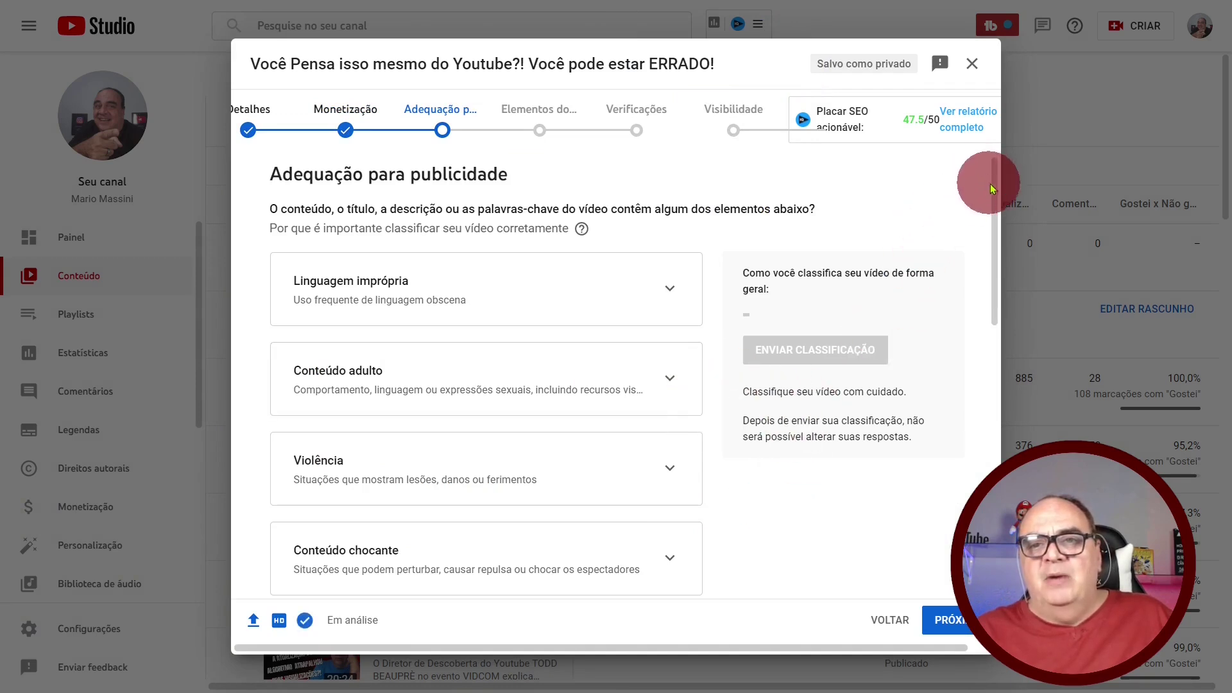
Step: Declare "Nenhuma das opções" in the ad suitability questionnaire, submit the rating, and continue to the video elements stage
{"action": "left_click_drag", "start_coordinate": [991, 192], "coordinate": [999, 473]}
{"action": "left_click", "coordinate": [287, 567]}
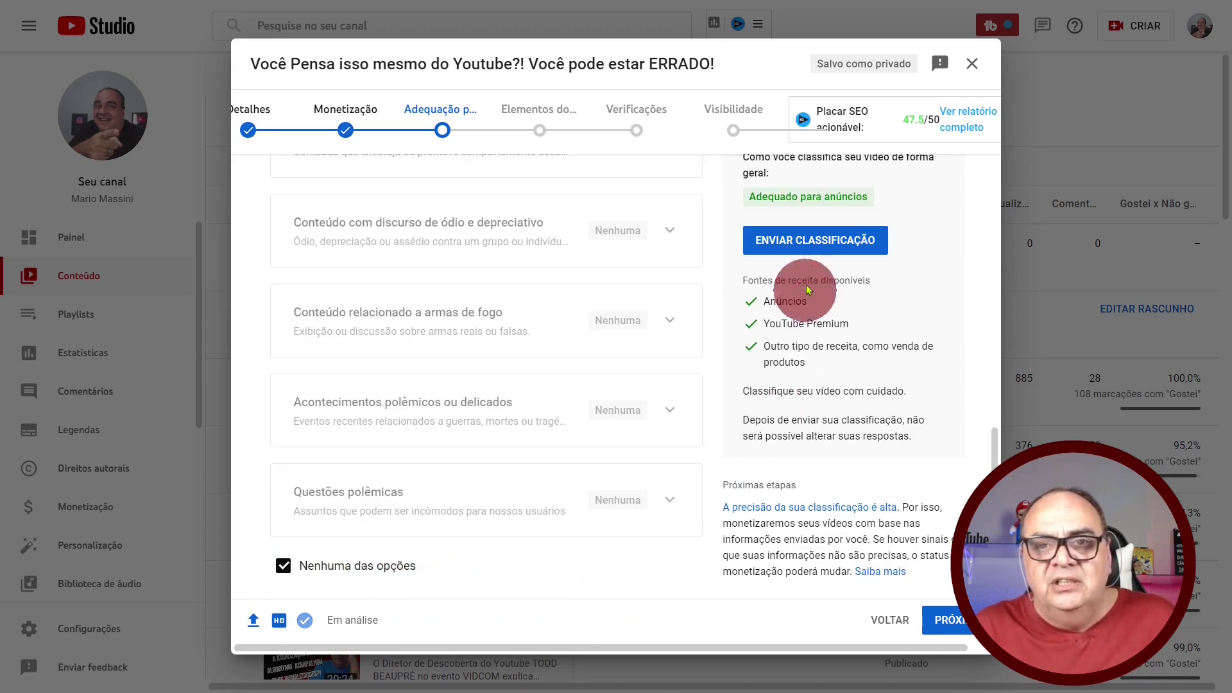
{"action": "left_click", "coordinate": [804, 243]}
{"action": "left_click", "coordinate": [964, 631]}
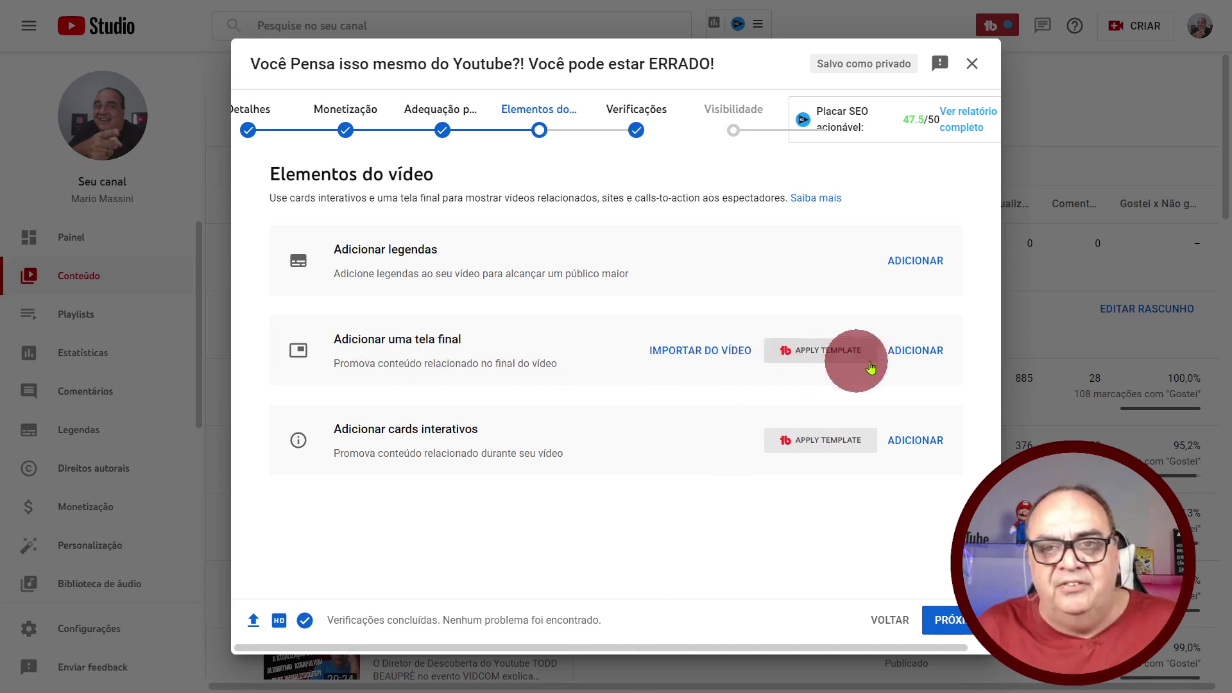
Step: Add an end screen imported from the most recent video, preview it over the closing section, and save it
{"action": "left_click", "coordinate": [913, 350]}
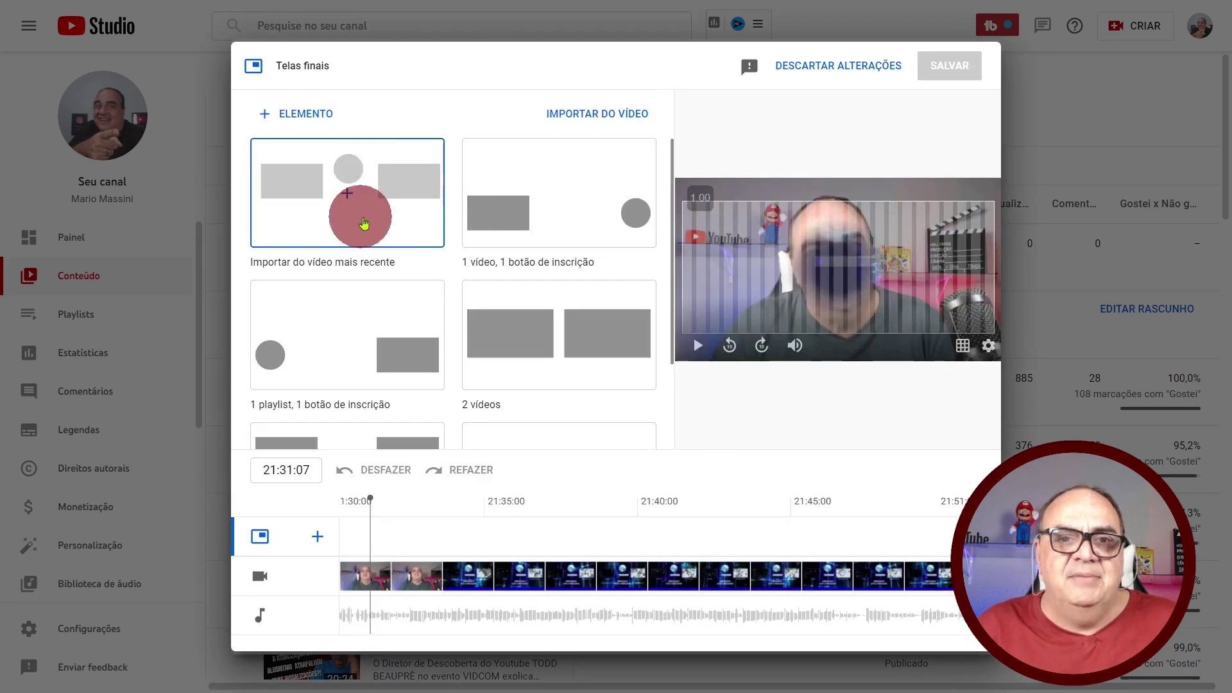
{"action": "left_click", "coordinate": [390, 191]}
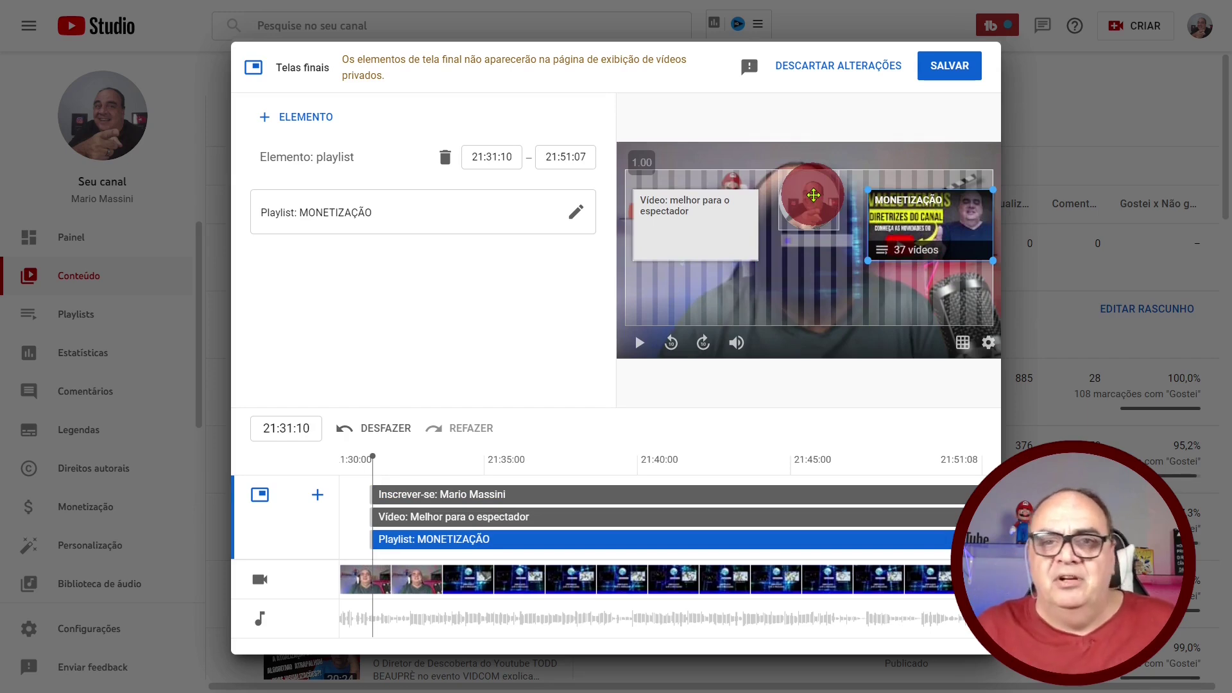
{"action": "left_click", "coordinate": [639, 346]}
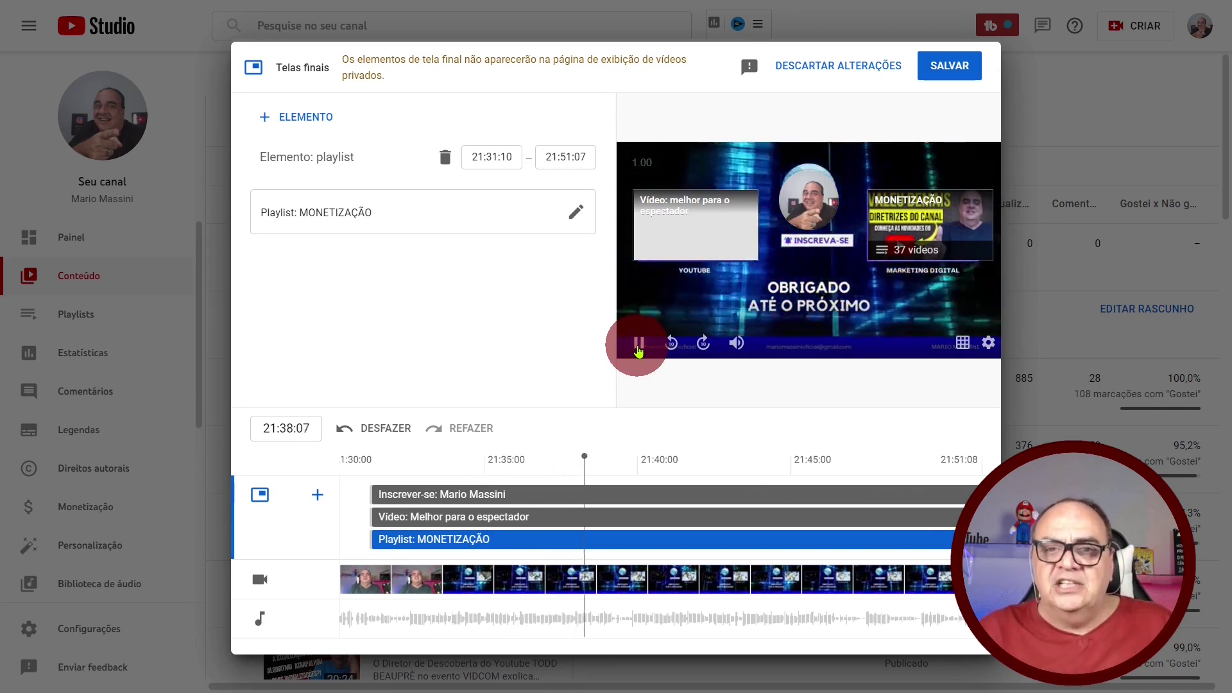
{"action": "left_click", "coordinate": [639, 347]}
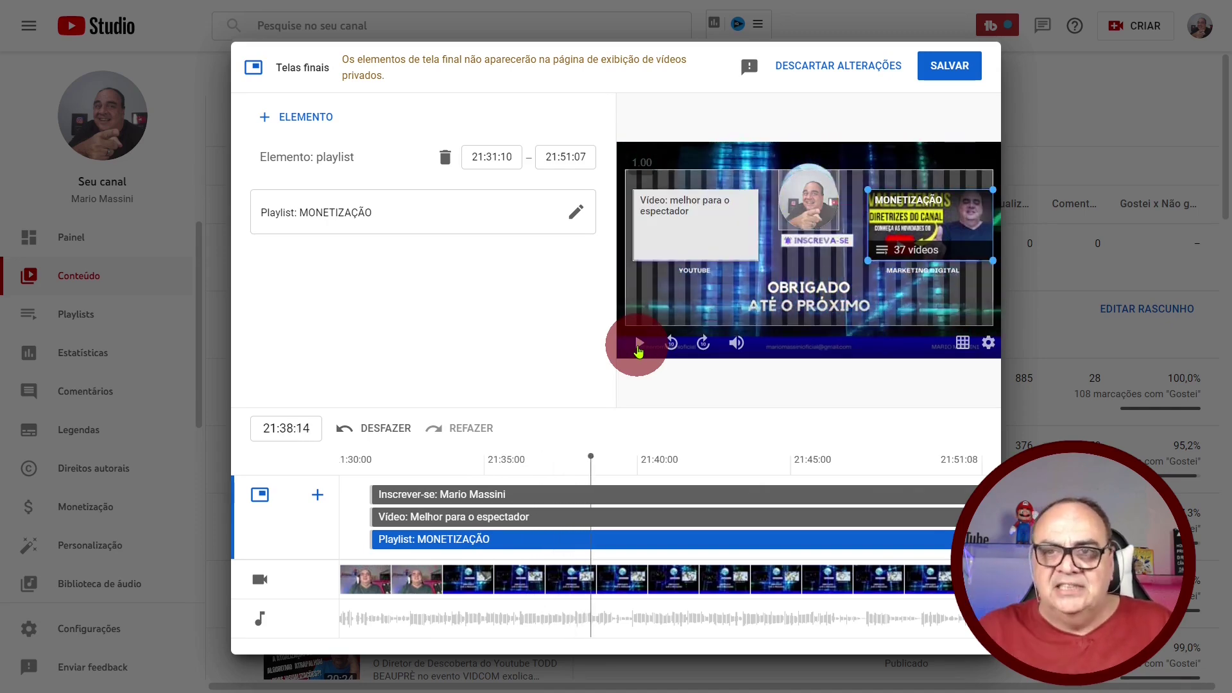
{"action": "left_click", "coordinate": [957, 67]}
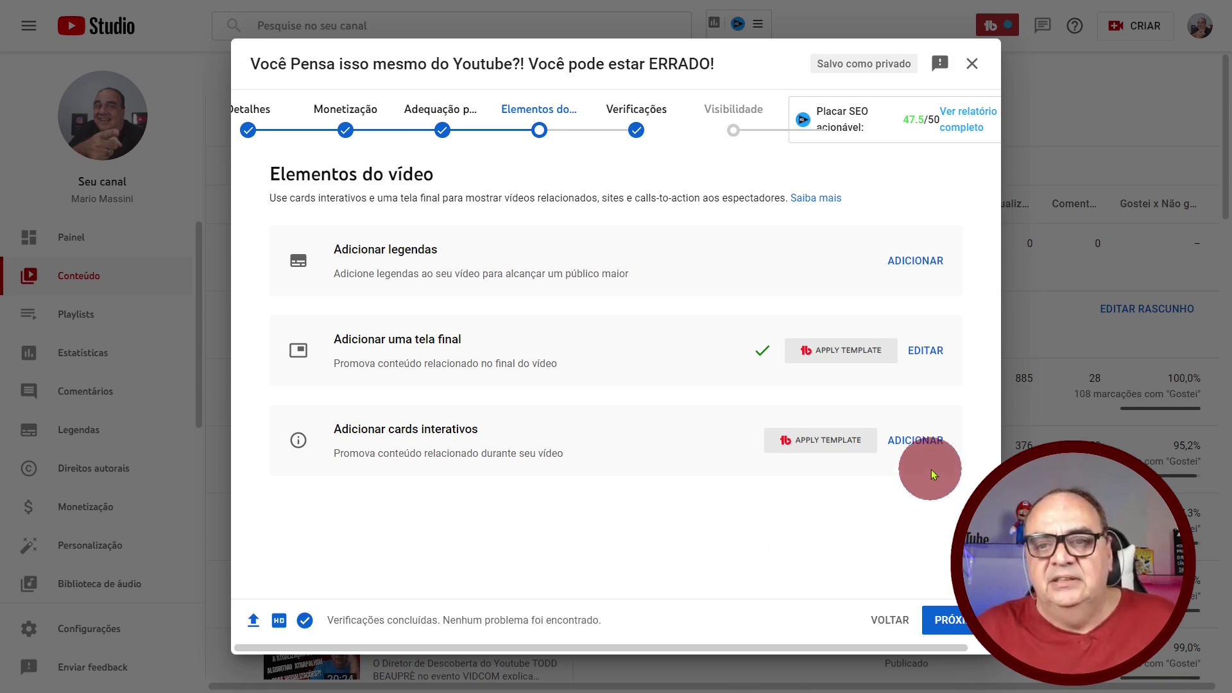
Step: Start adding interactive cards and place a playlist card for MONETIZAÇÃO at 05:40:25
{"action": "left_click", "coordinate": [918, 441]}
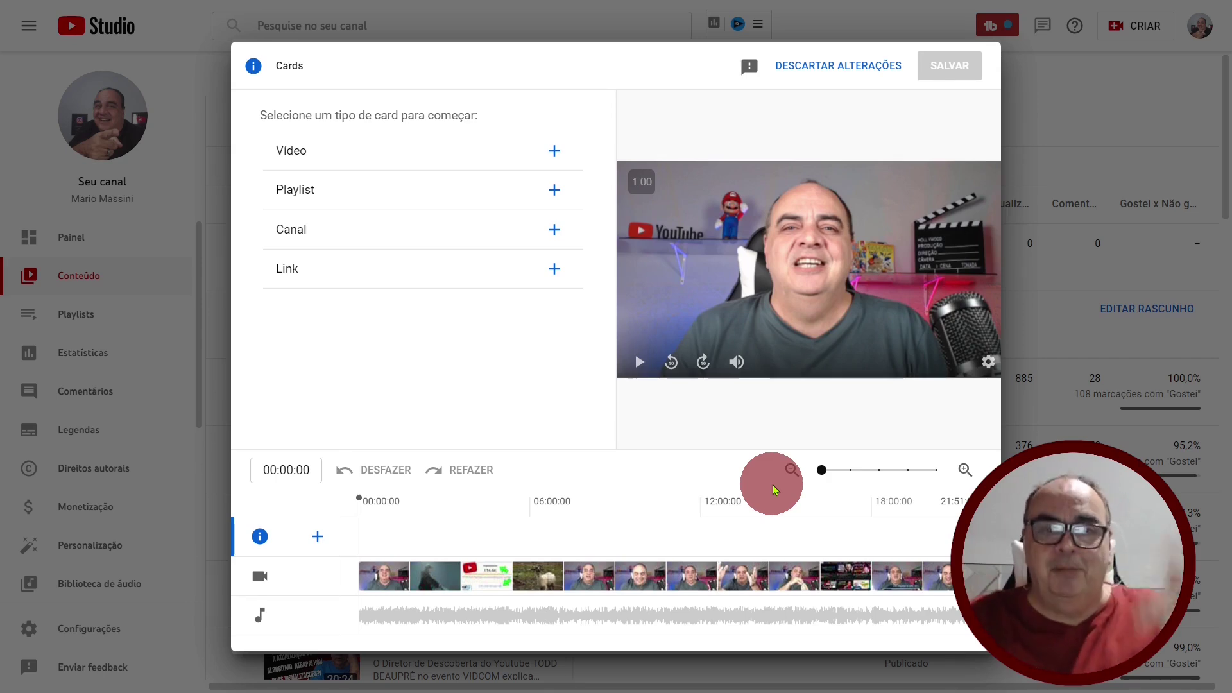
{"action": "left_click", "coordinate": [521, 511]}
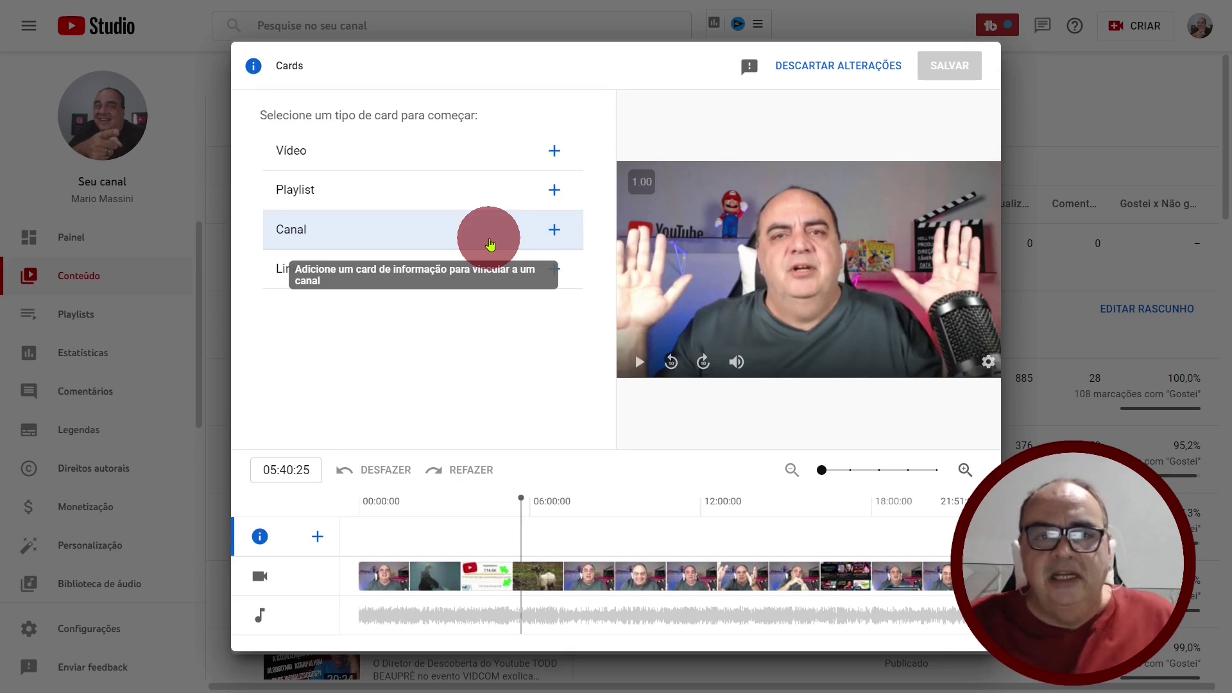
{"action": "left_click", "coordinate": [557, 190]}
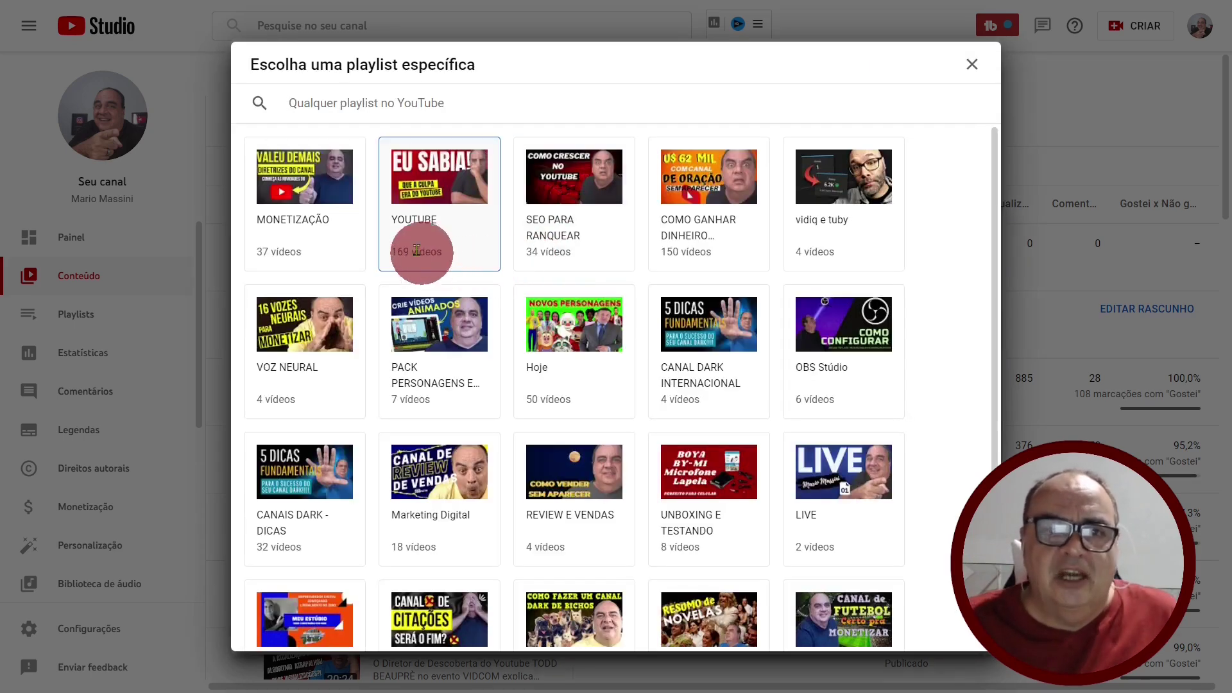
{"action": "left_click", "coordinate": [336, 196]}
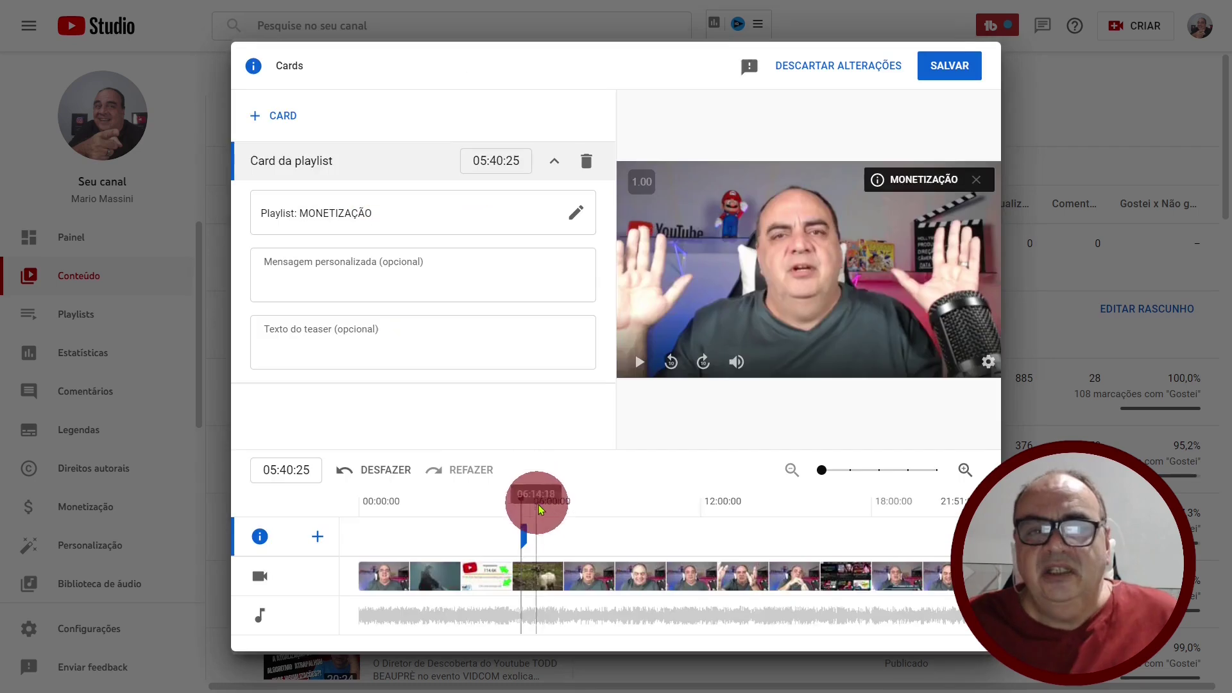
Step: Add a second playlist card for PACK PERSONAGENS E VIDTOON at 18:21:29
{"action": "left_click", "coordinate": [883, 526]}
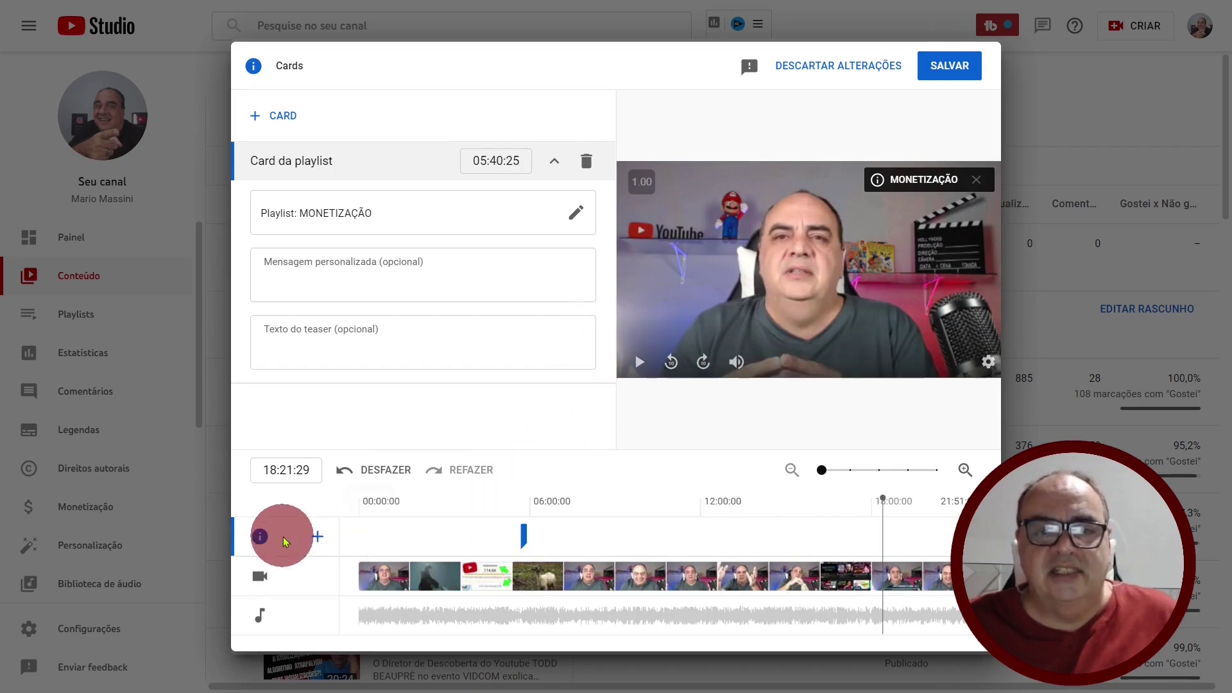
{"action": "left_click", "coordinate": [318, 537]}
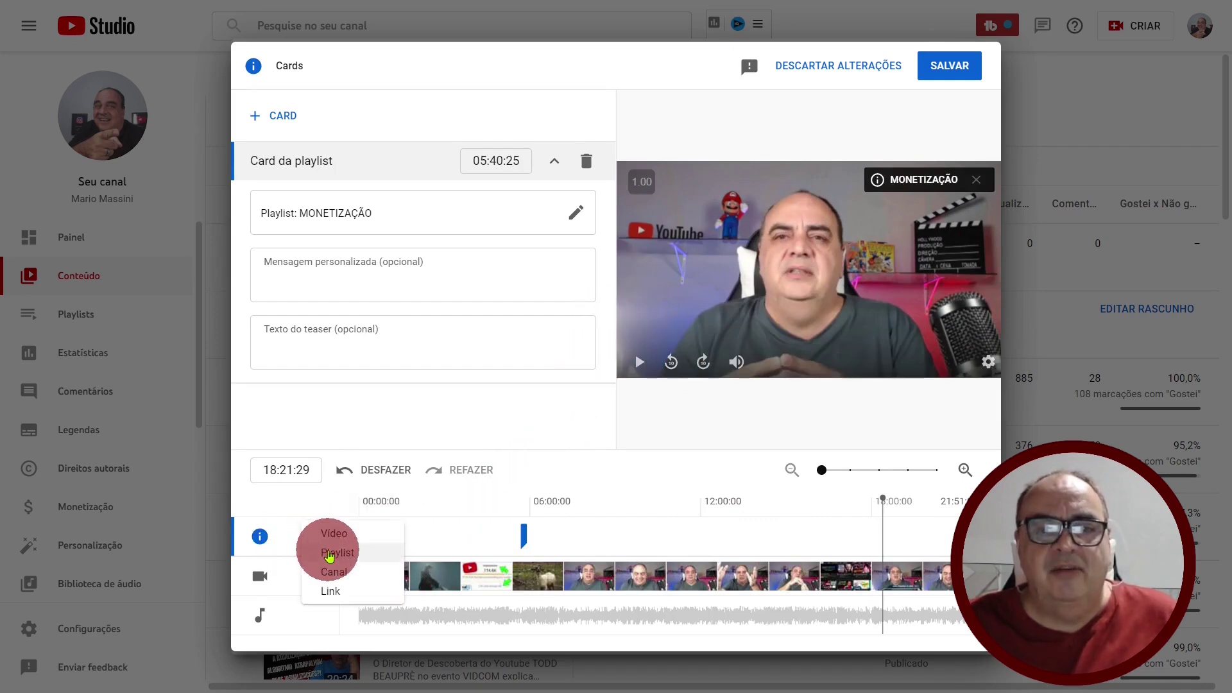
{"action": "left_click", "coordinate": [329, 553]}
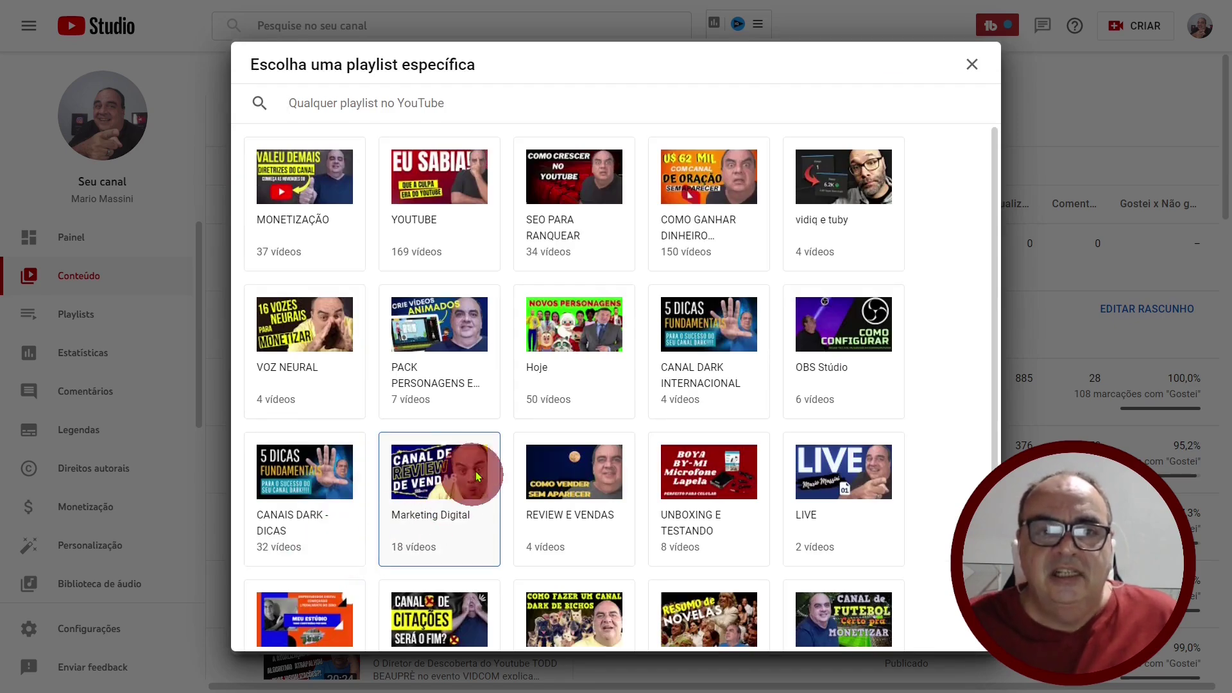
{"action": "left_click", "coordinate": [435, 331]}
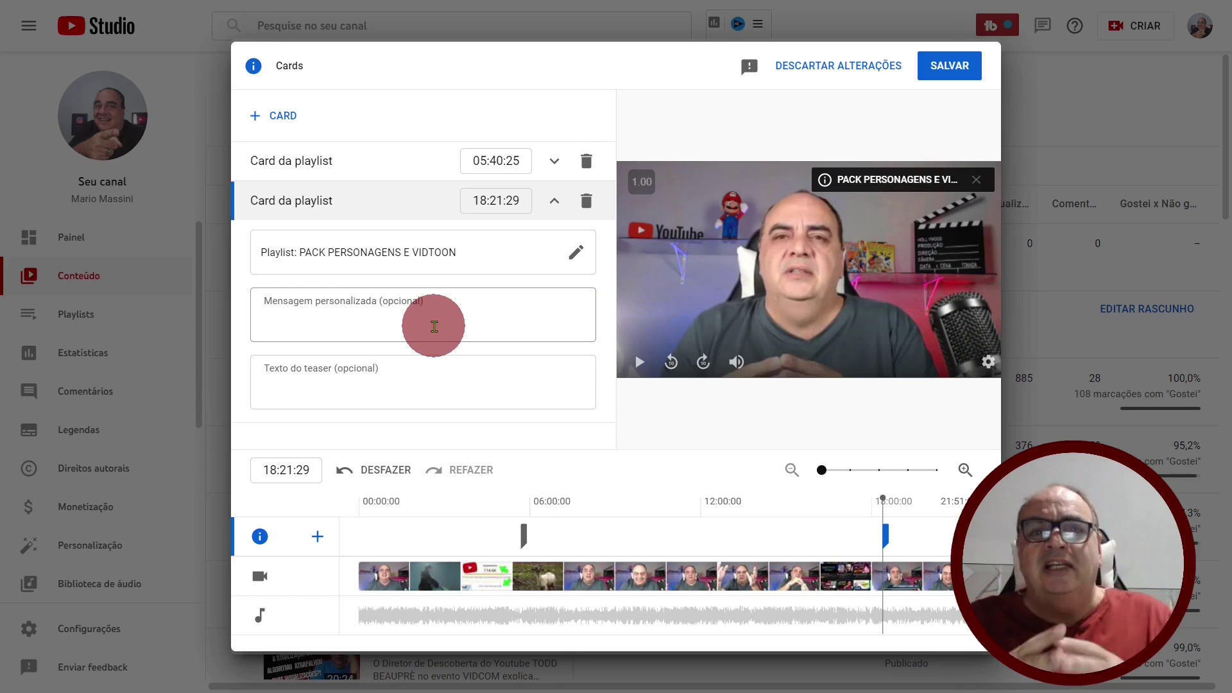
Step: Save the two playlist cards and continue past the checks stage to the visibility settings
{"action": "left_click", "coordinate": [947, 64]}
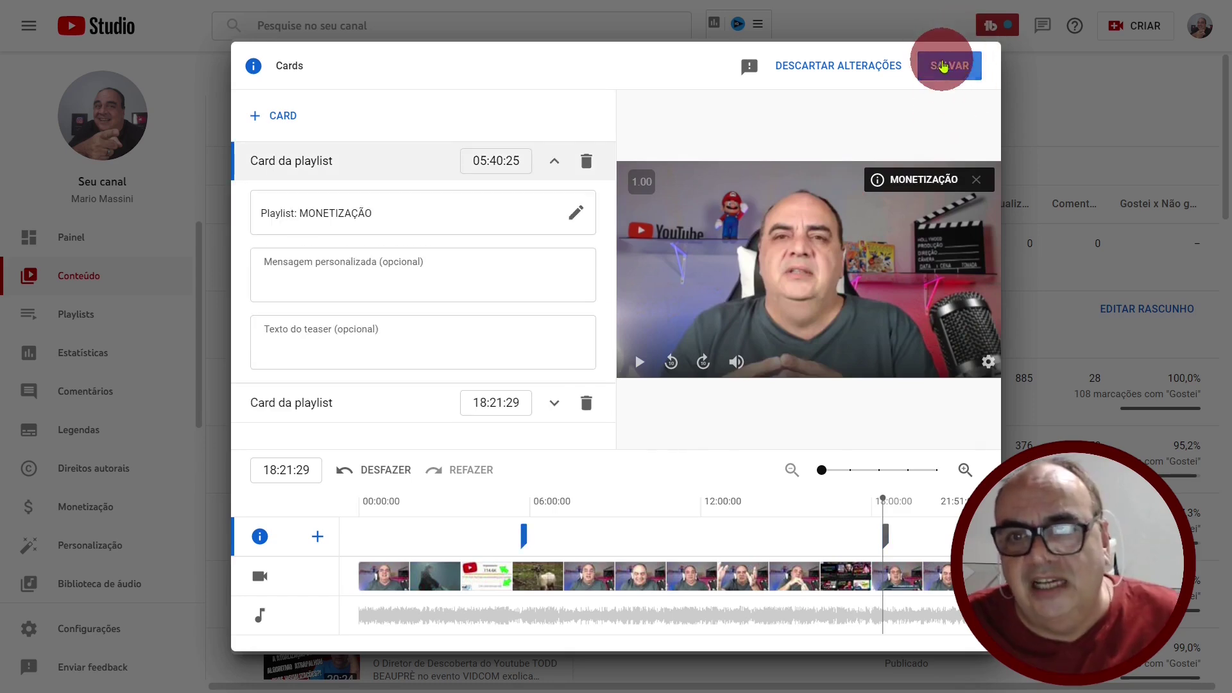
{"action": "left_click", "coordinate": [948, 619]}
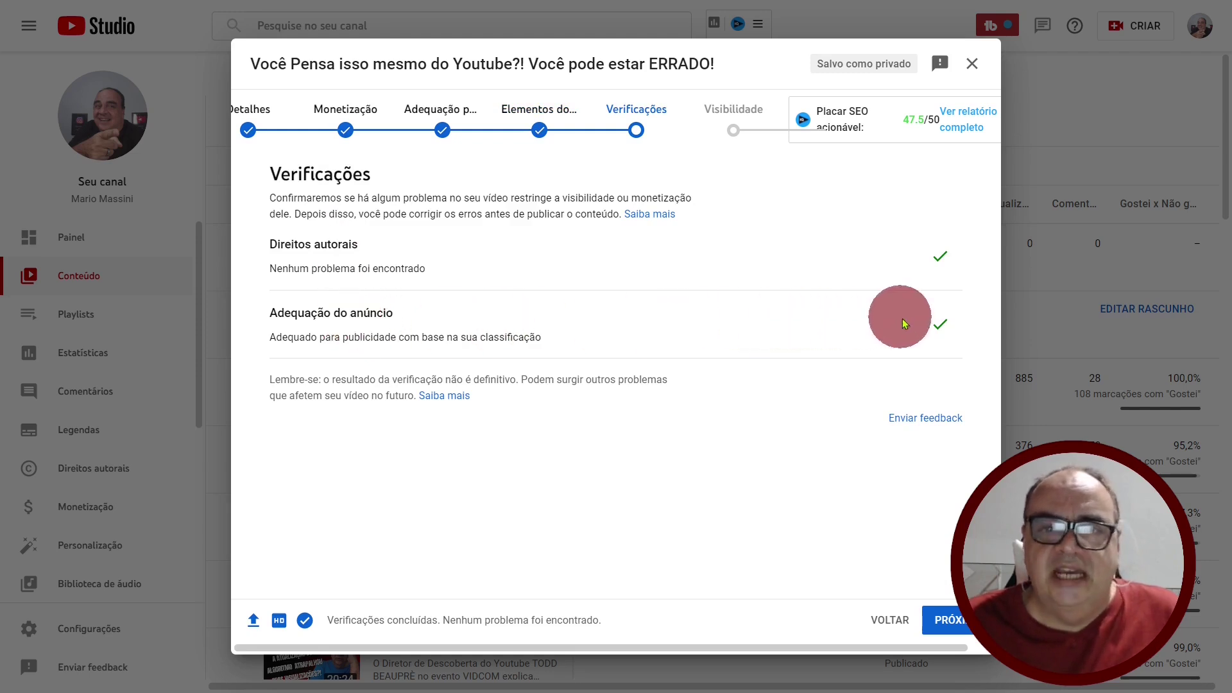
{"action": "left_click", "coordinate": [949, 620]}
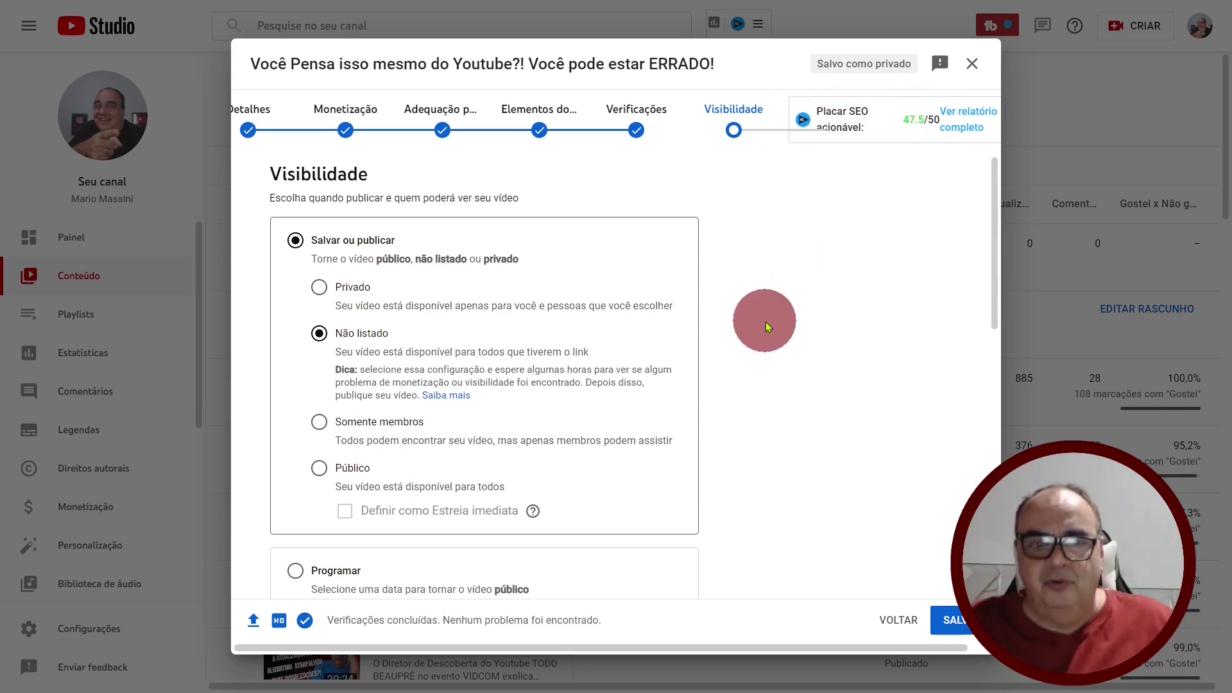
Step: Choose scheduled publication (Programar) for the video and set its release time to 17:45
{"action": "scroll", "coordinate": [768, 327], "scroll_direction": "down", "scroll_amount": 3}
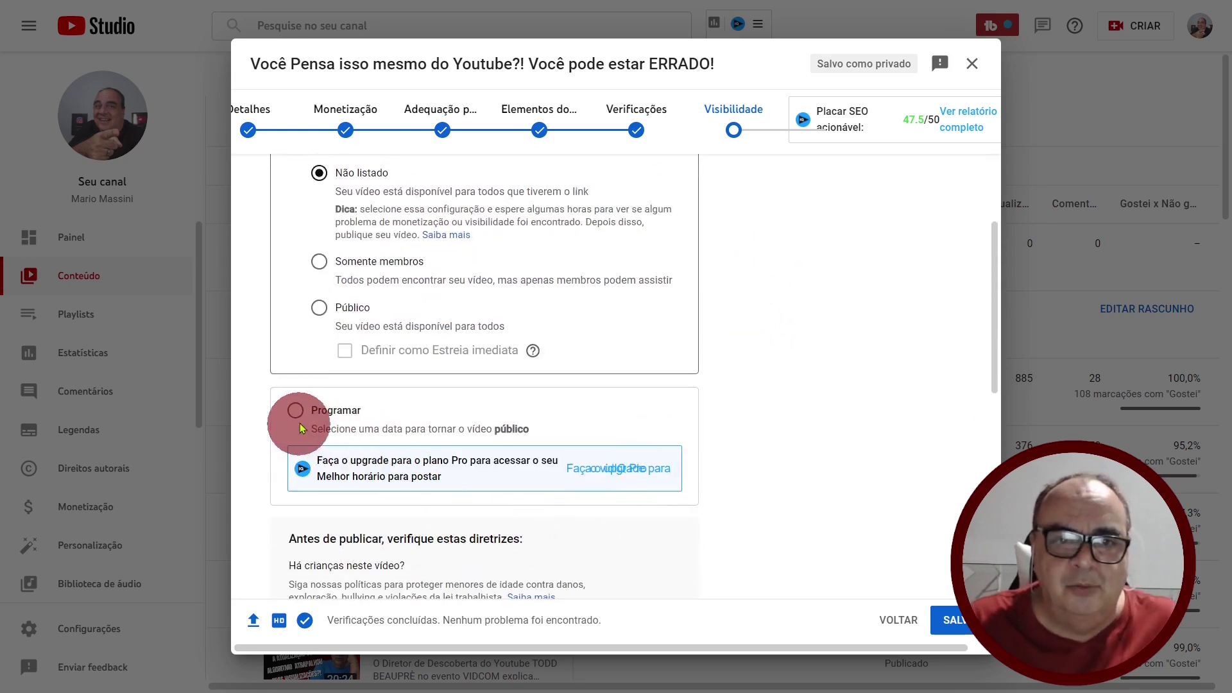
{"action": "left_click", "coordinate": [295, 413]}
{"action": "left_click", "coordinate": [494, 211]}
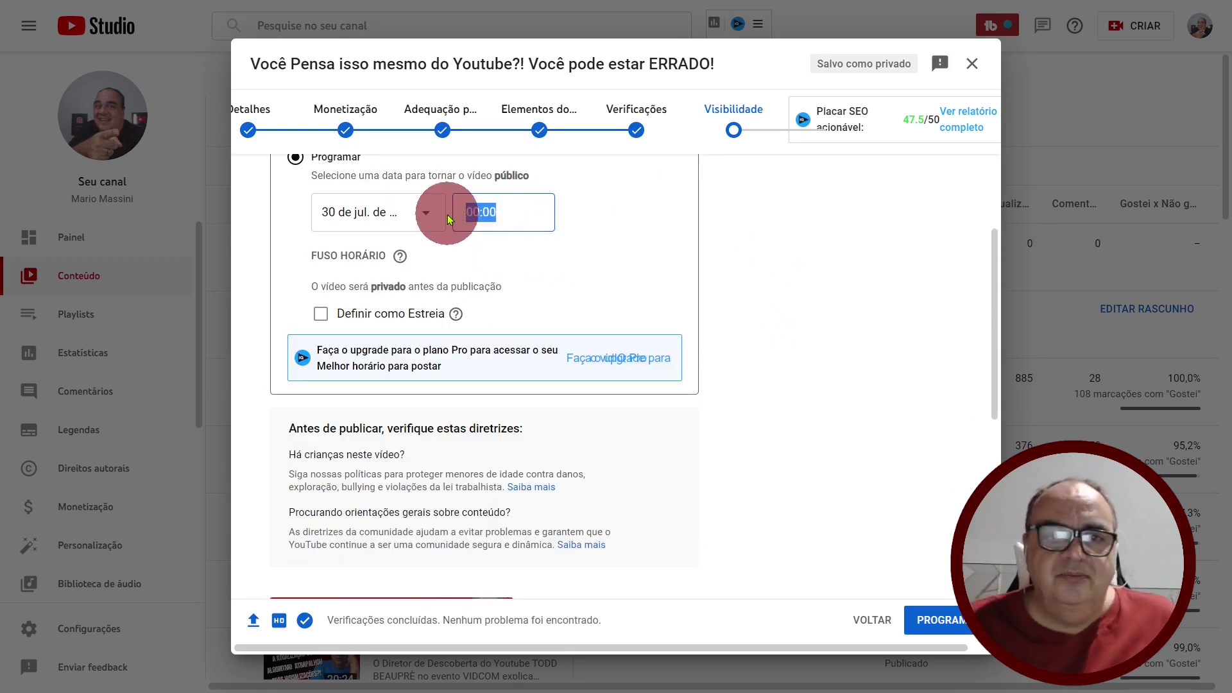
{"action": "key", "text": "BackSpace"}
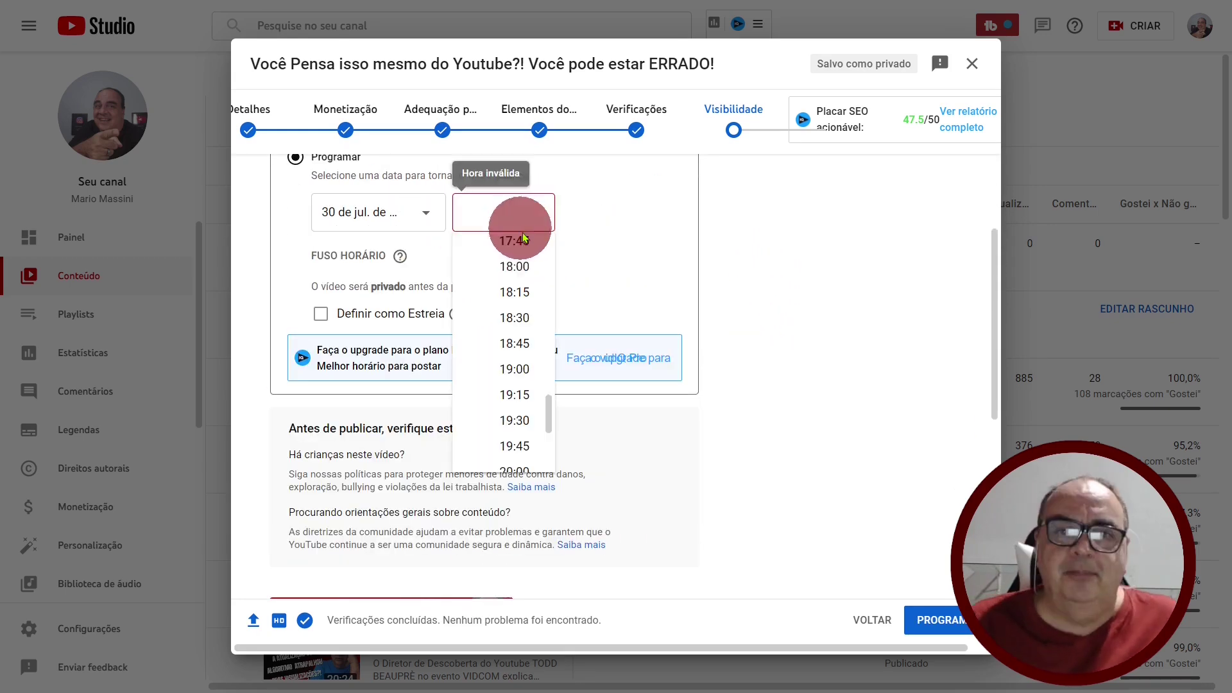
{"action": "left_click_drag", "start_coordinate": [557, 428], "coordinate": [557, 393]}
{"action": "left_click", "coordinate": [530, 370]}
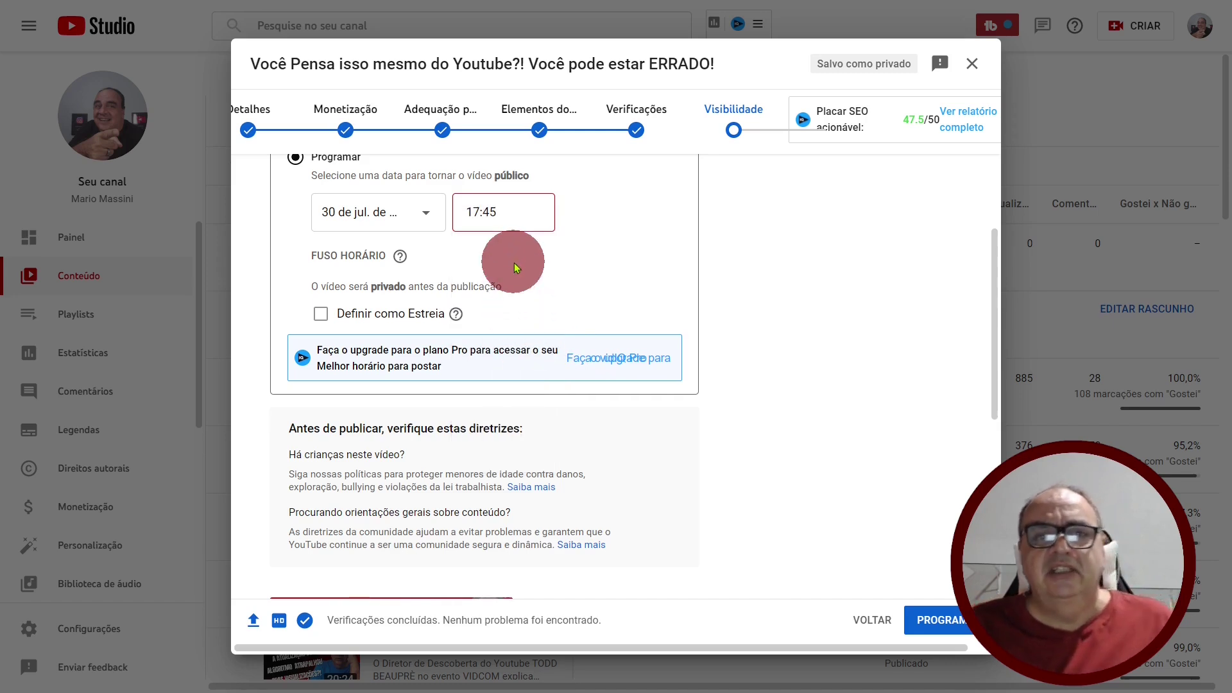
{"action": "left_click", "coordinate": [513, 213]}
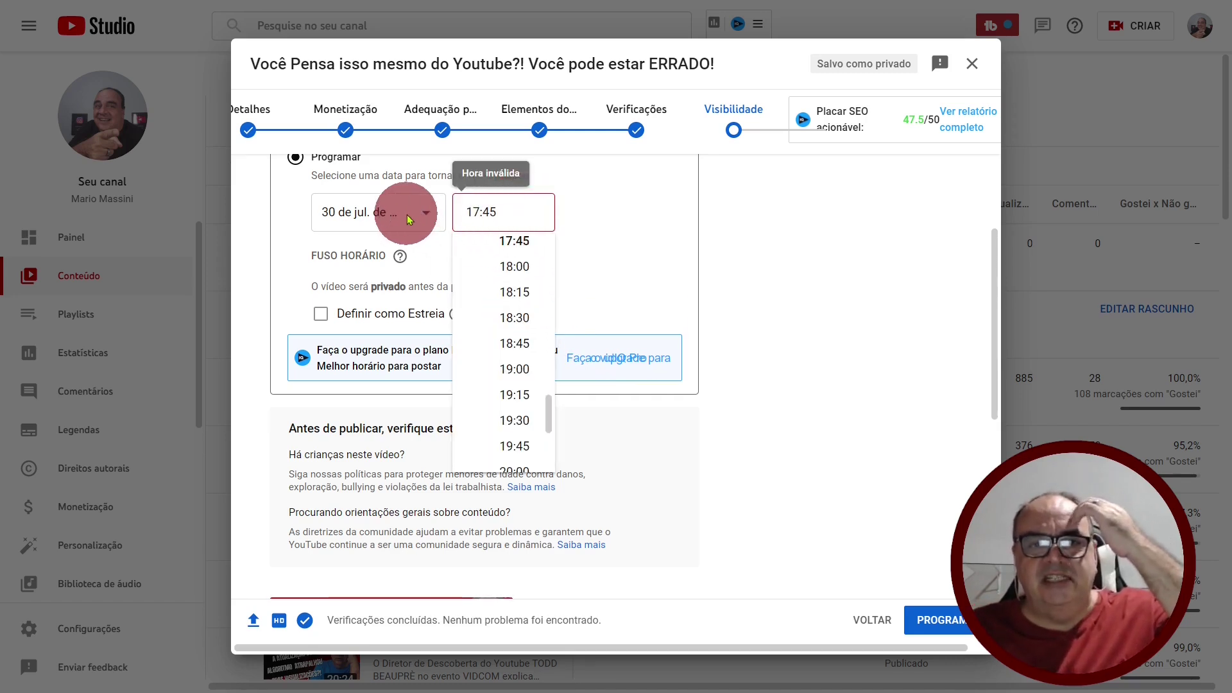
{"action": "left_click", "coordinate": [575, 256]}
Step: Change the scheduled release time to the custom value 17:47
{"action": "left_click", "coordinate": [504, 211]}
{"action": "left_click_drag", "start_coordinate": [504, 211], "coordinate": [456, 213]}
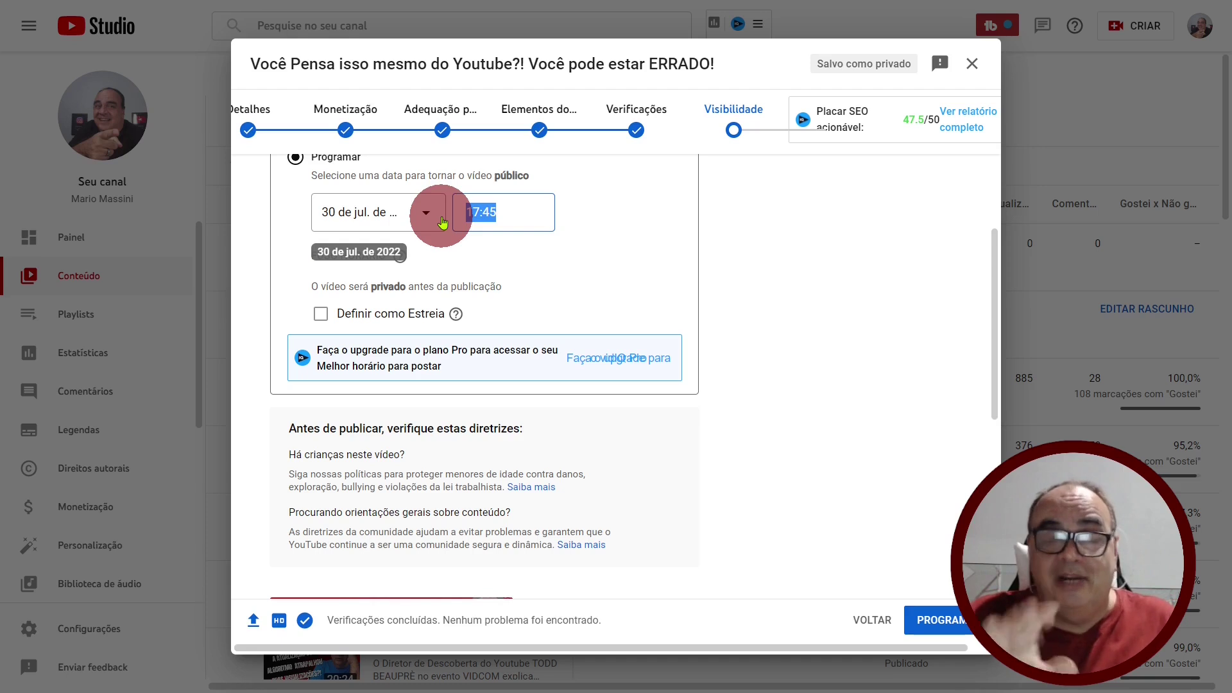
{"action": "type", "text": "17"}
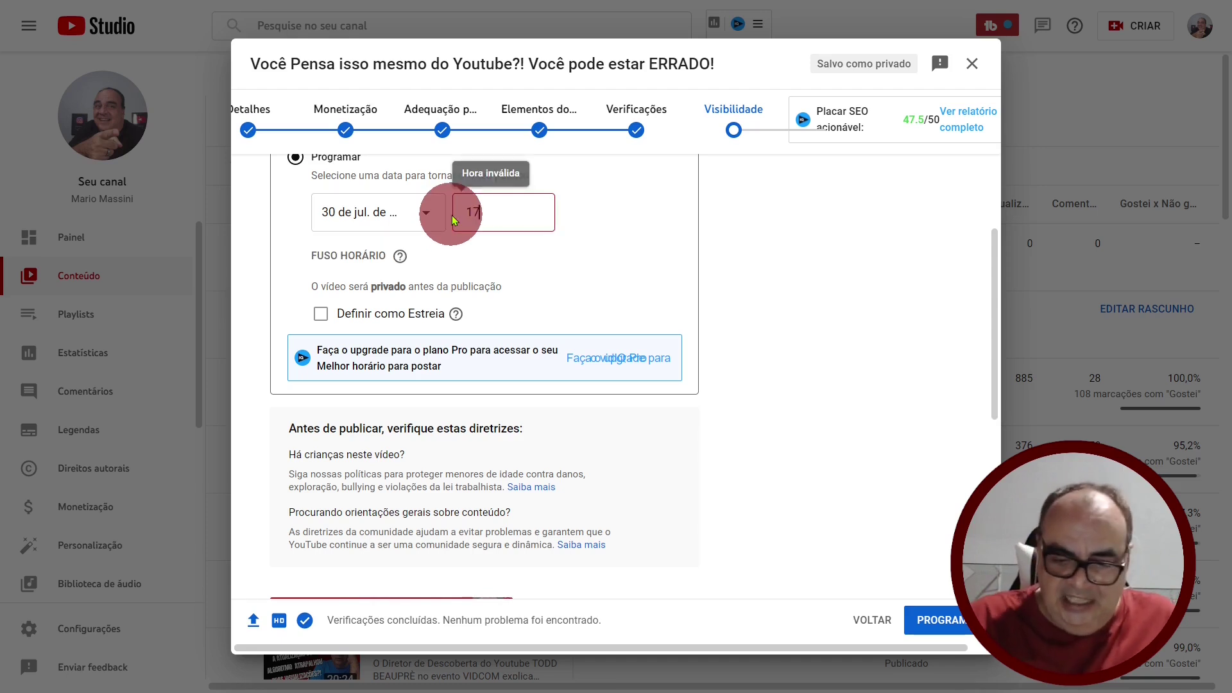
{"action": "type", "text": ":47"}
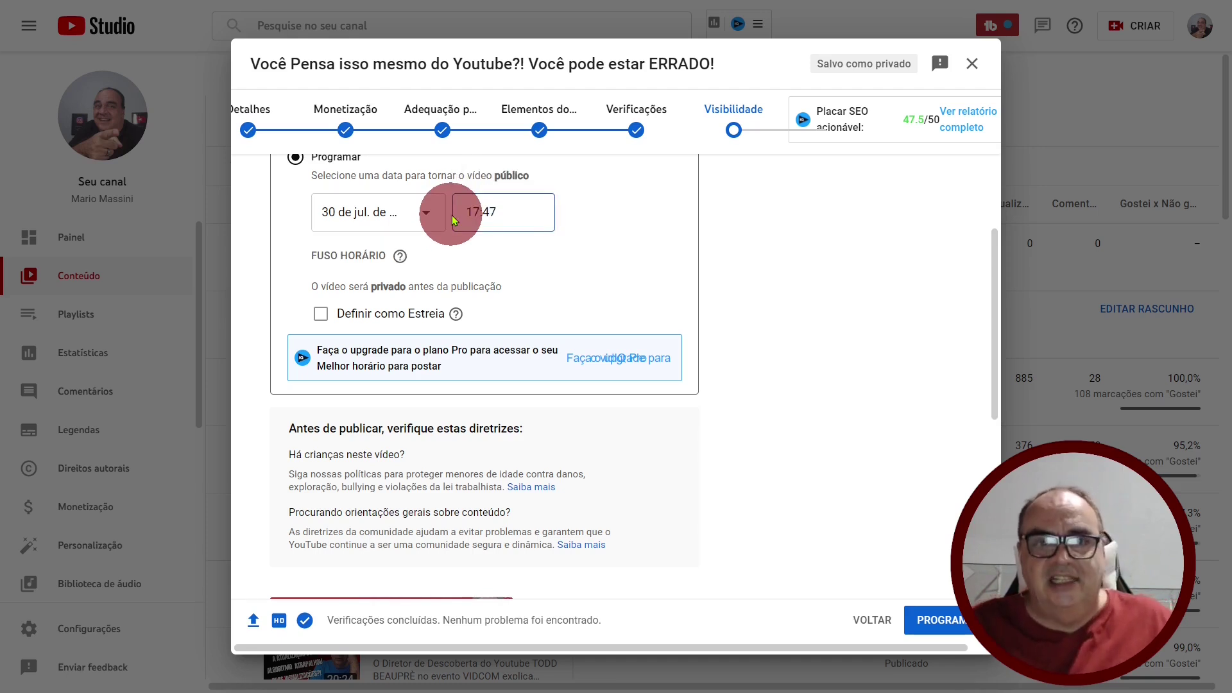
{"action": "left_click", "coordinate": [595, 211]}
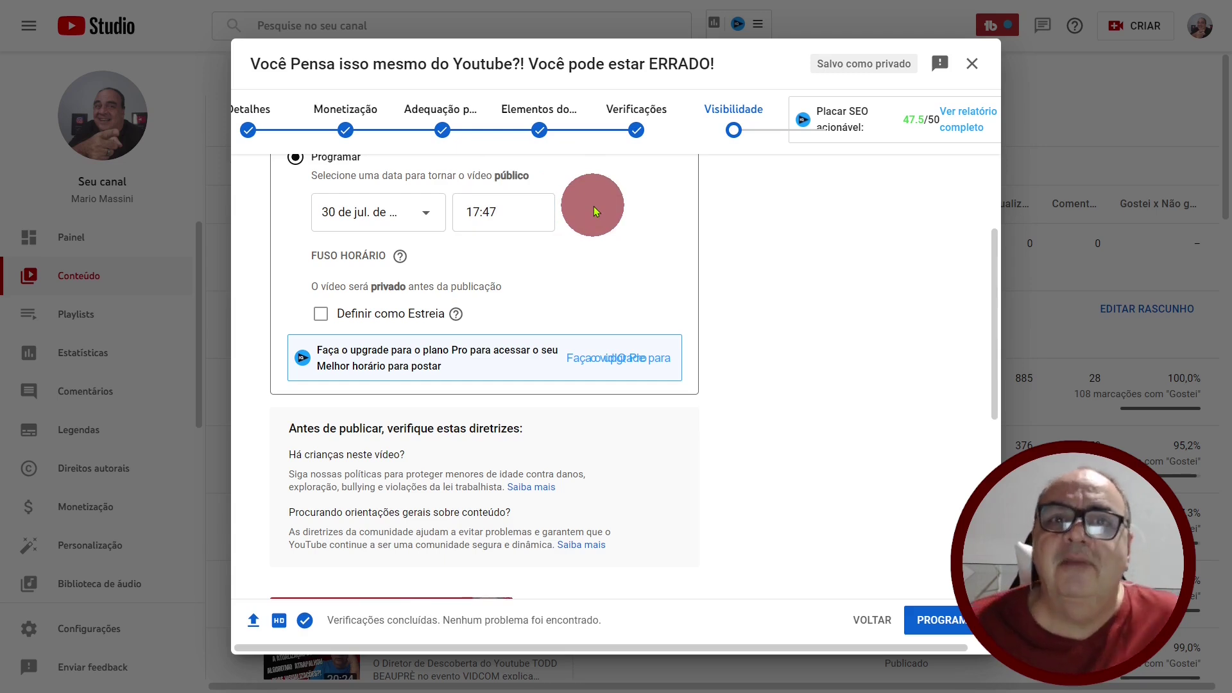
Step: Set the scheduled release time back to 17:45
{"action": "left_click", "coordinate": [523, 212]}
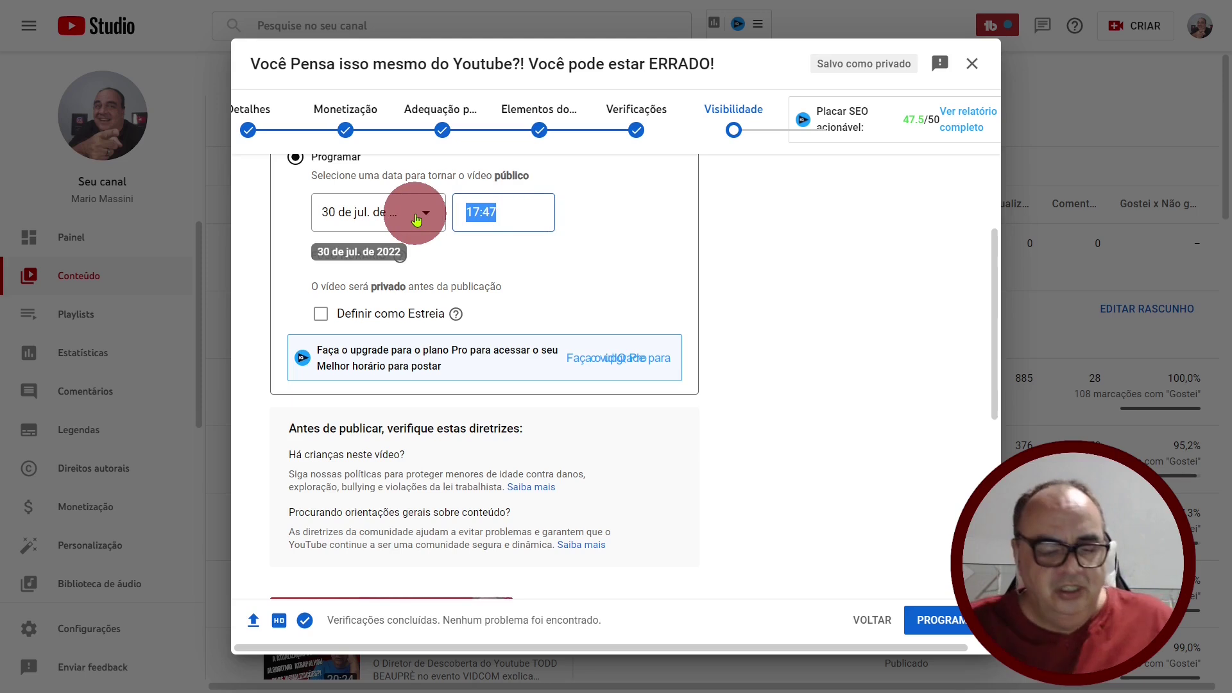
{"action": "type", "text": "17"}
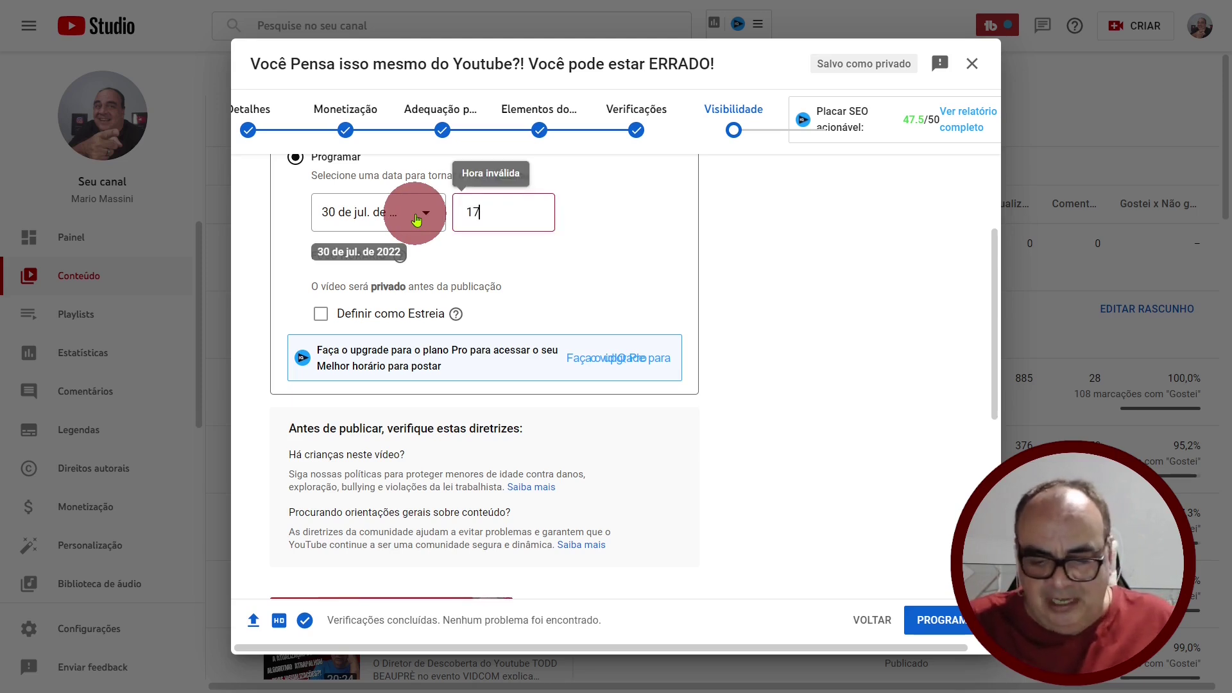
{"action": "type", "text": ":45"}
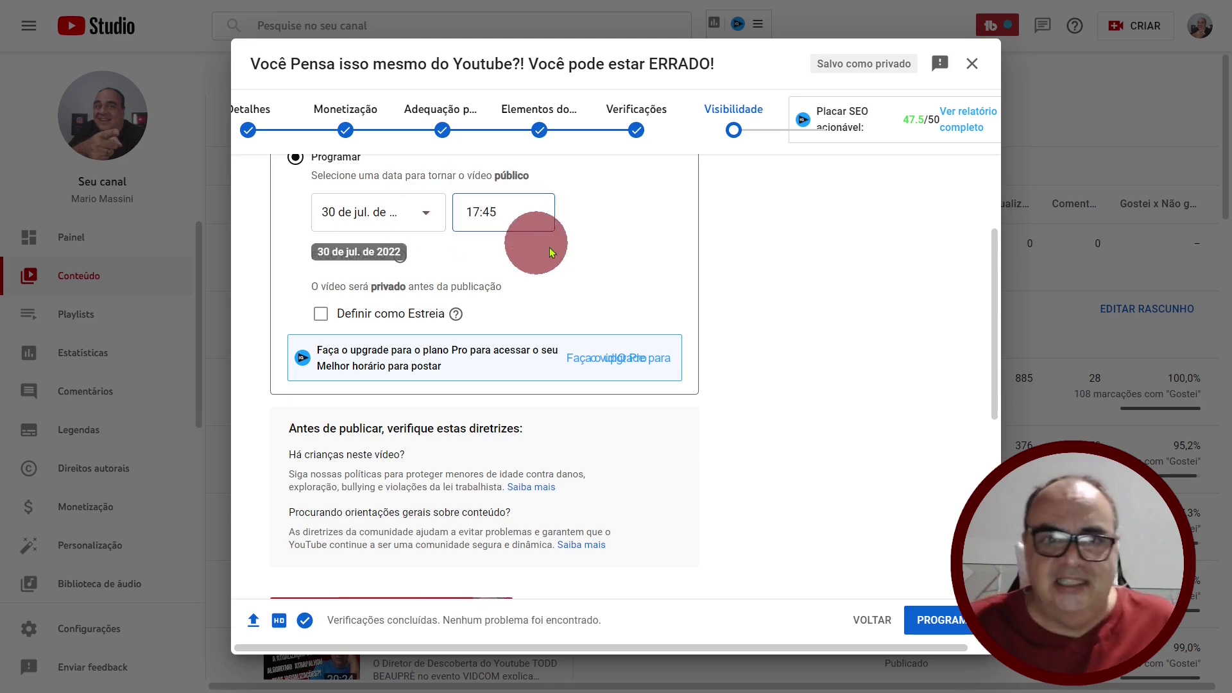
{"action": "left_click", "coordinate": [589, 258]}
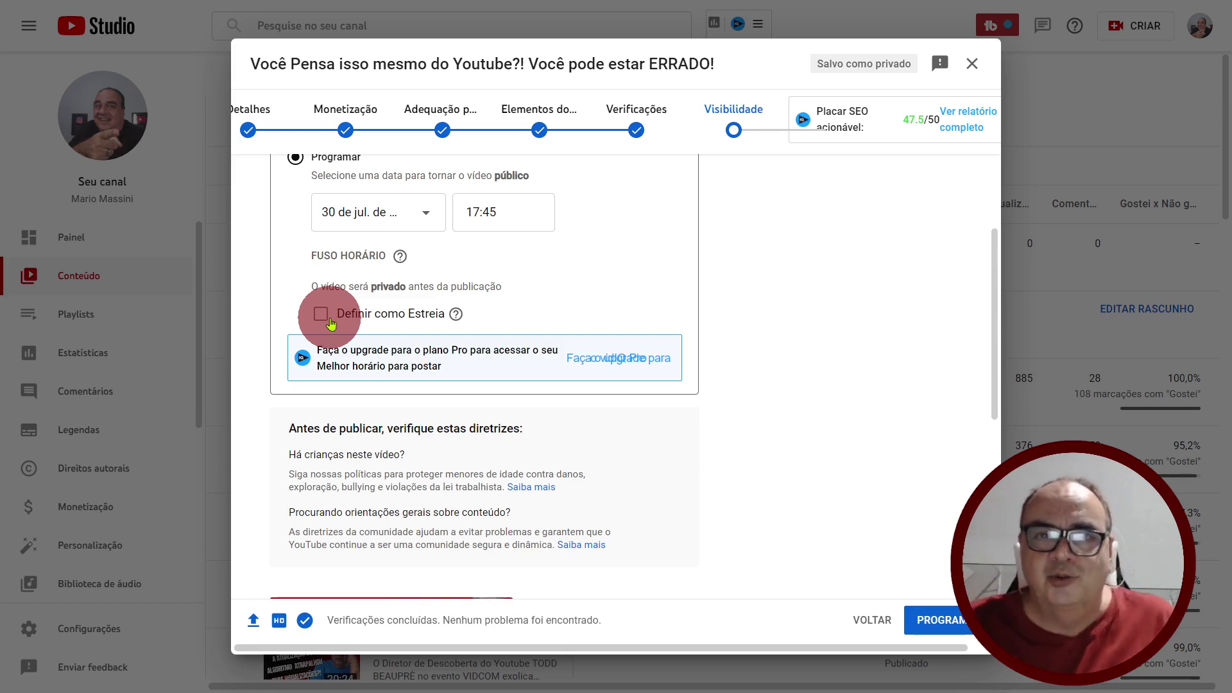
Step: Review the visibility settings and the completed check details, confirm the video's scheduling, and view its visibility status in the content list
{"action": "scroll", "coordinate": [844, 387], "scroll_direction": "up", "scroll_amount": 3}
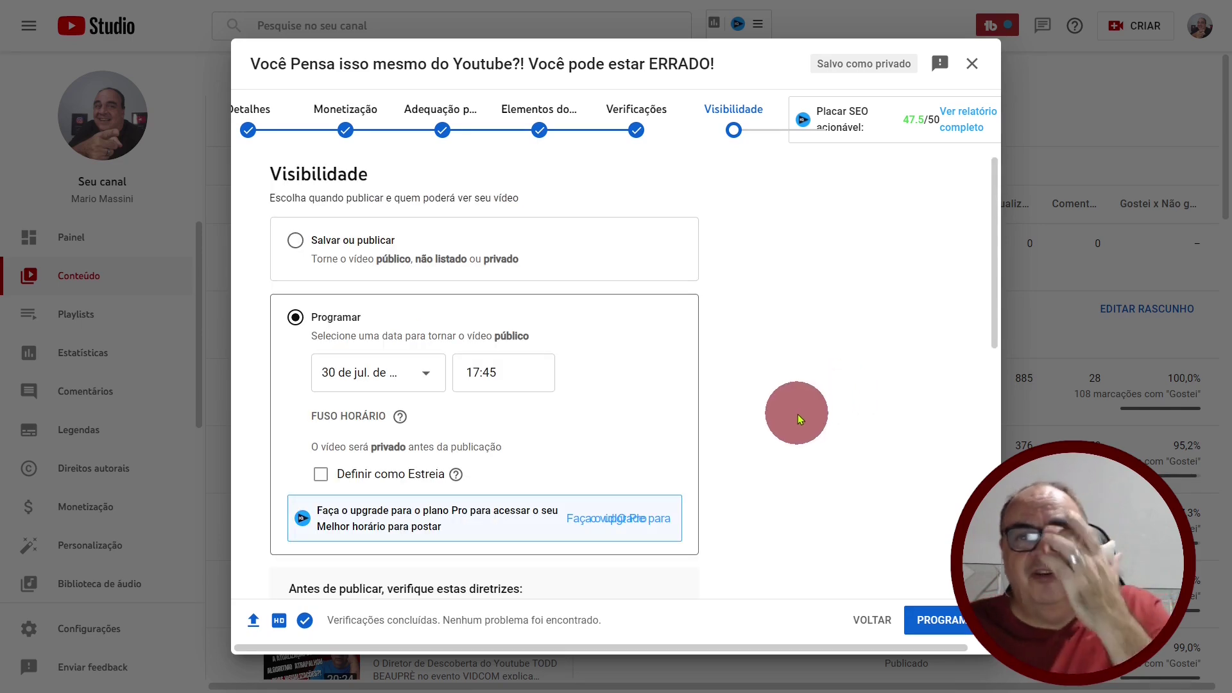
{"action": "scroll", "coordinate": [816, 350], "scroll_direction": "down", "scroll_amount": 3}
{"action": "scroll", "coordinate": [814, 354], "scroll_direction": "down", "scroll_amount": 3}
{"action": "scroll", "coordinate": [577, 391], "scroll_direction": "down", "scroll_amount": 2}
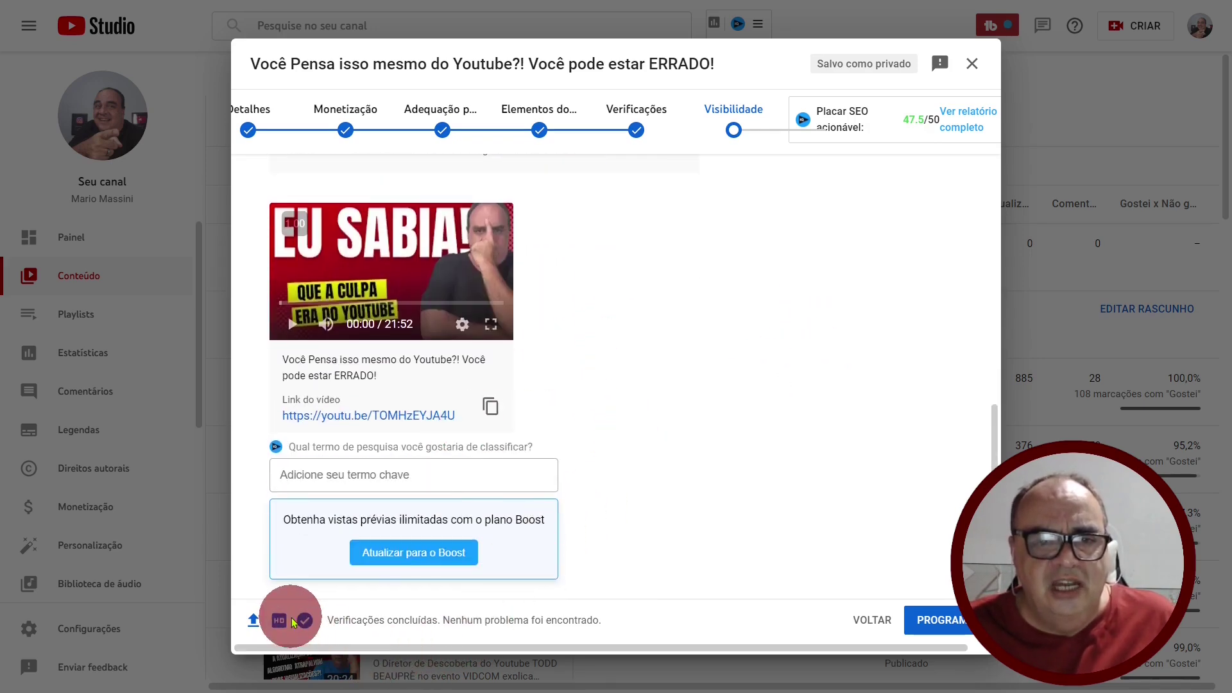
{"action": "mouse_move", "coordinate": [305, 622]}
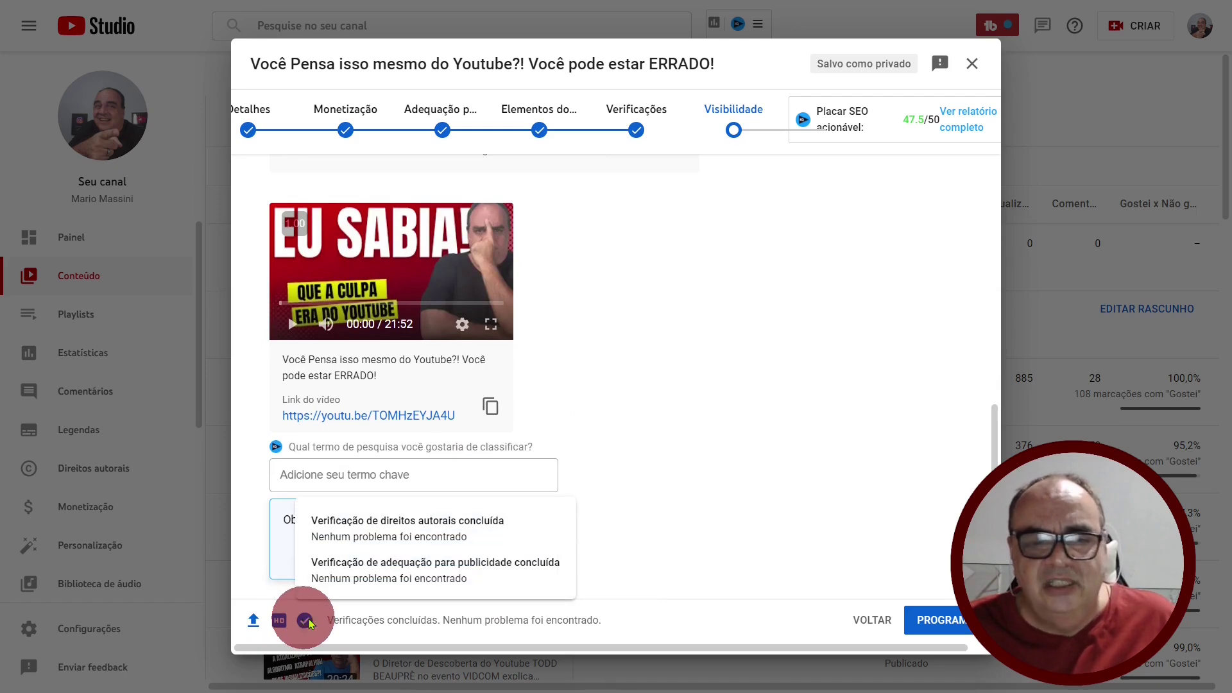
{"action": "left_click", "coordinate": [946, 620]}
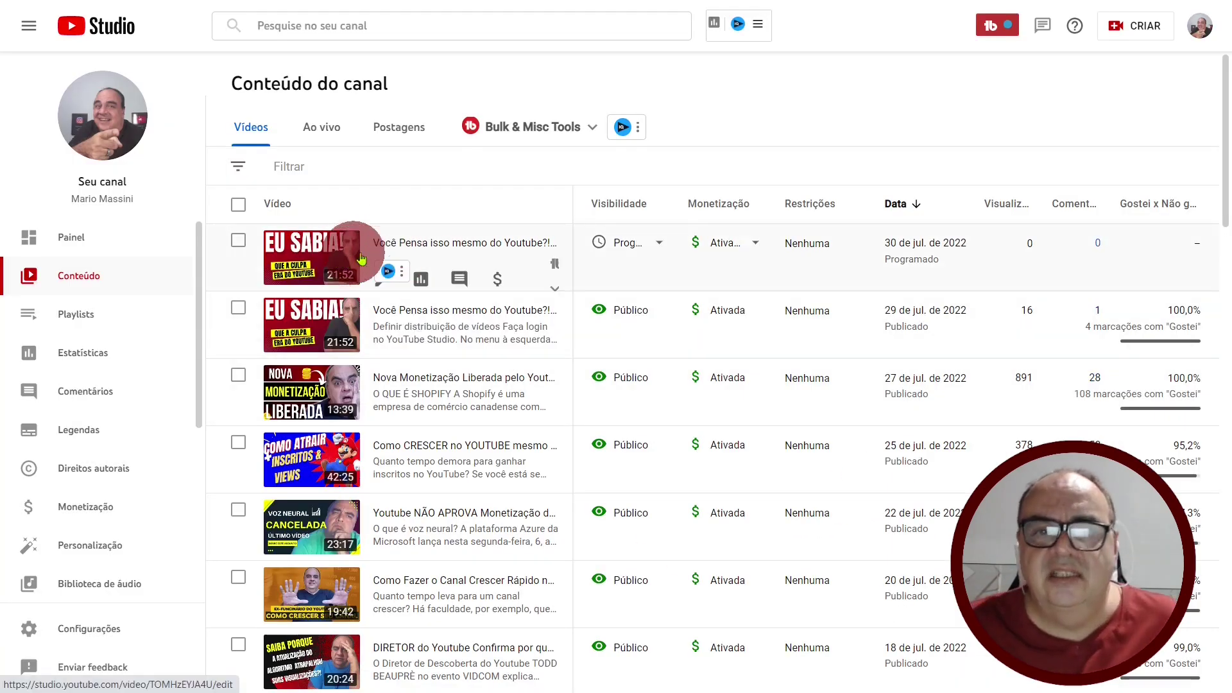
{"action": "mouse_move", "coordinate": [637, 250]}
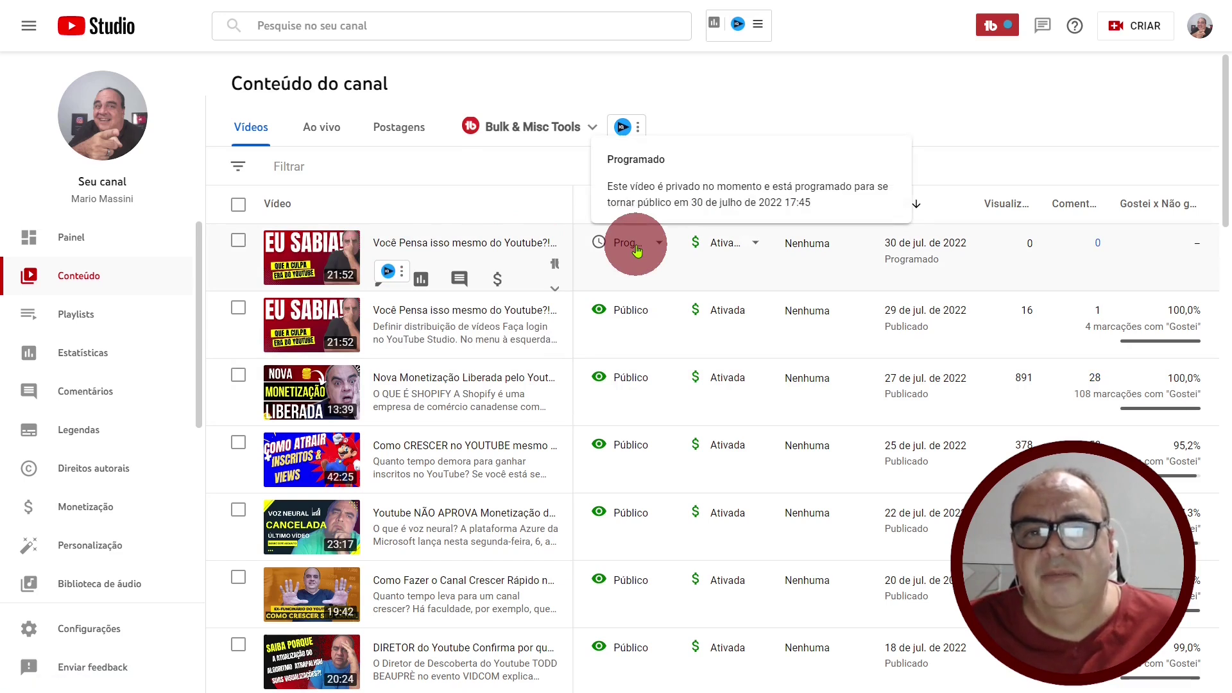